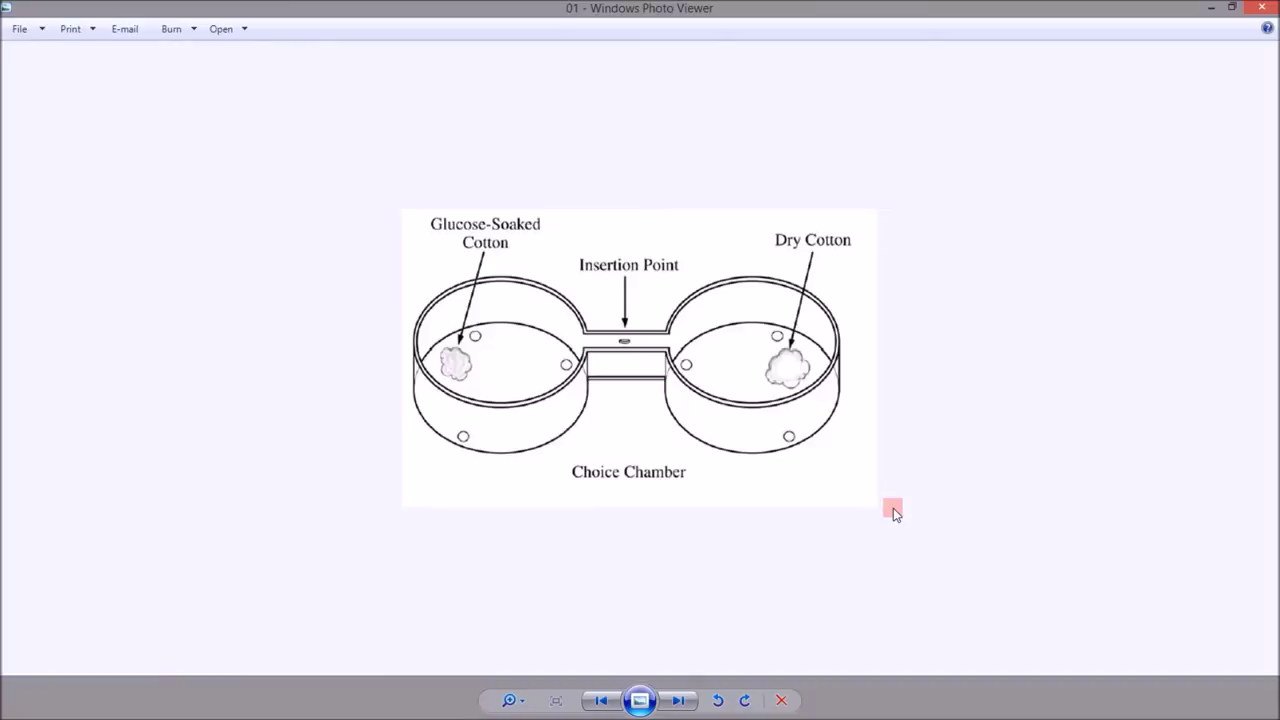
Step: Advance Photo Viewer to image 02, showing woodlice in the wet and dry chambers
{"action": "left_click", "coordinate": [677, 700]}
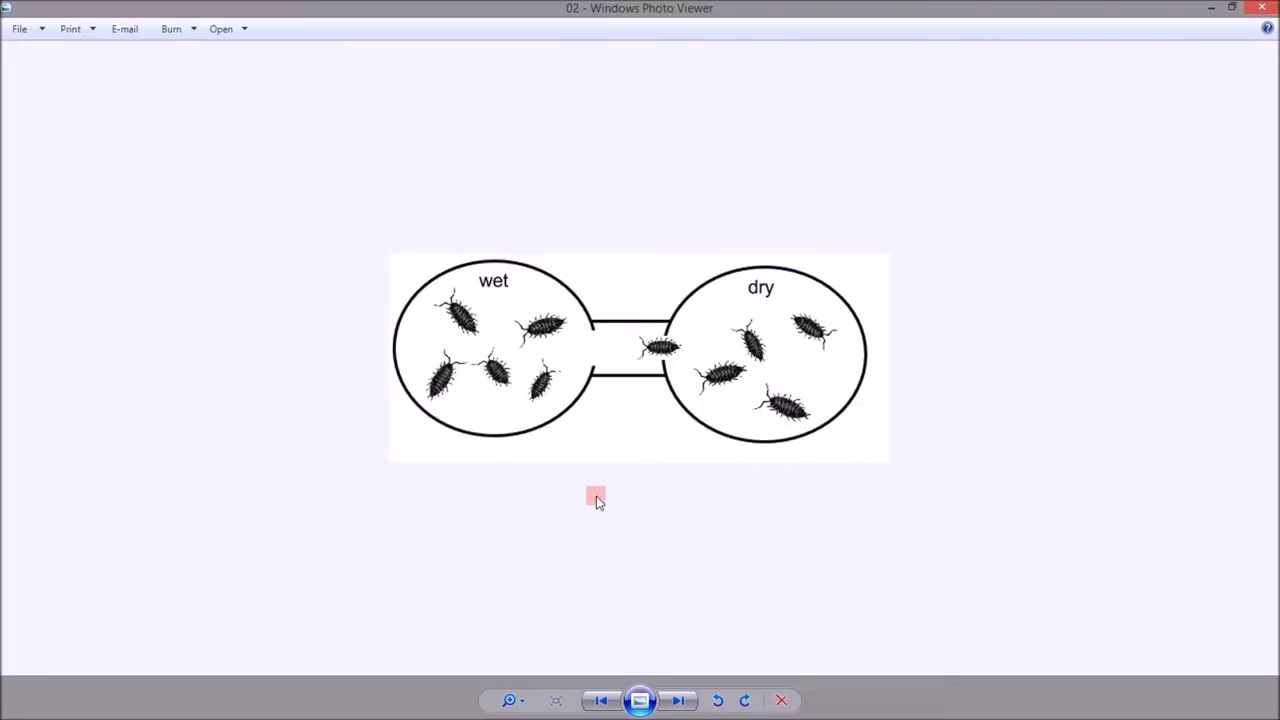
Step: Show the coin-flip picture and enter the heading 'Trial 1' in cell A1
{"action": "left_click", "coordinate": [678, 700]}
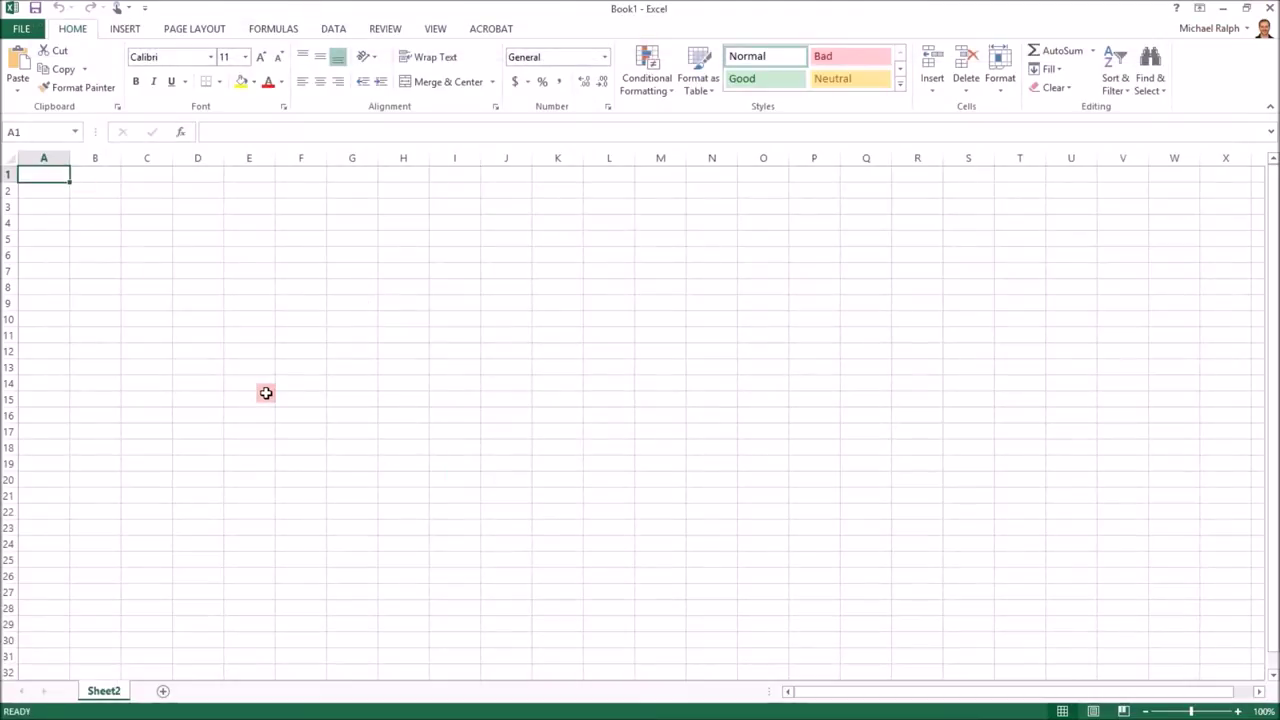
{"action": "type", "text": "T"}
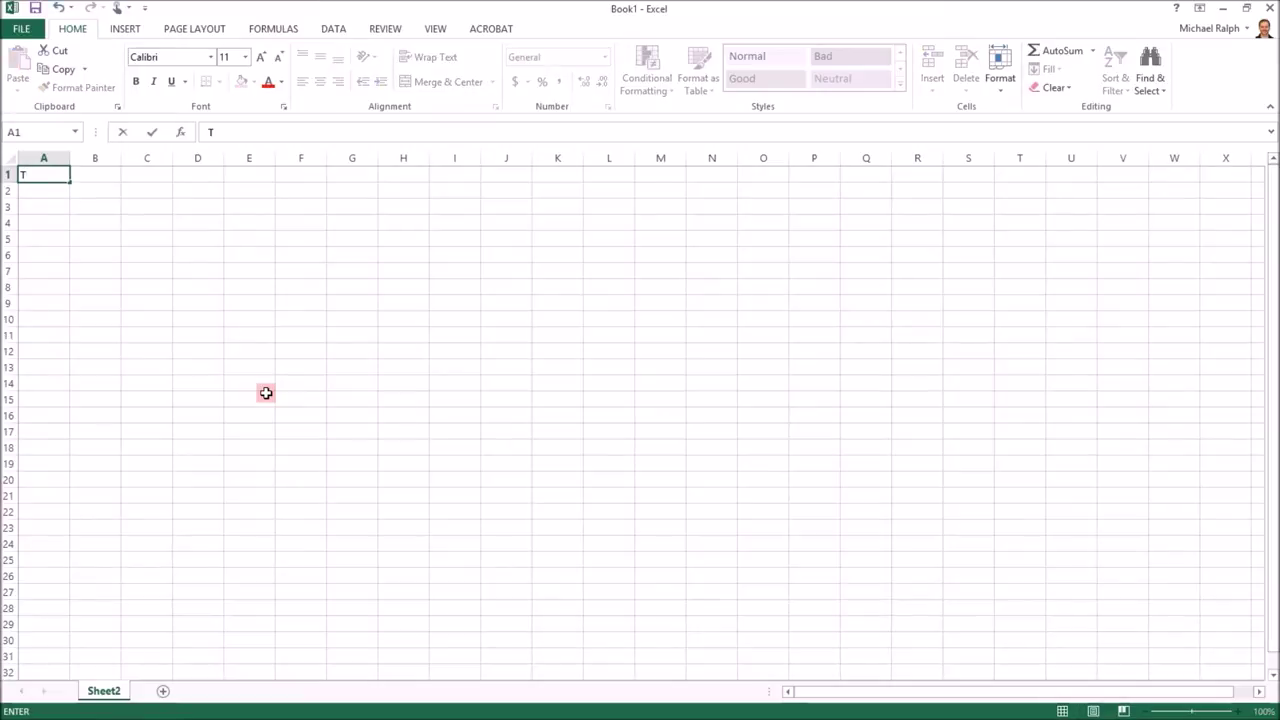
{"action": "type", "text": "rial 1"}
{"action": "key", "text": "Return"}
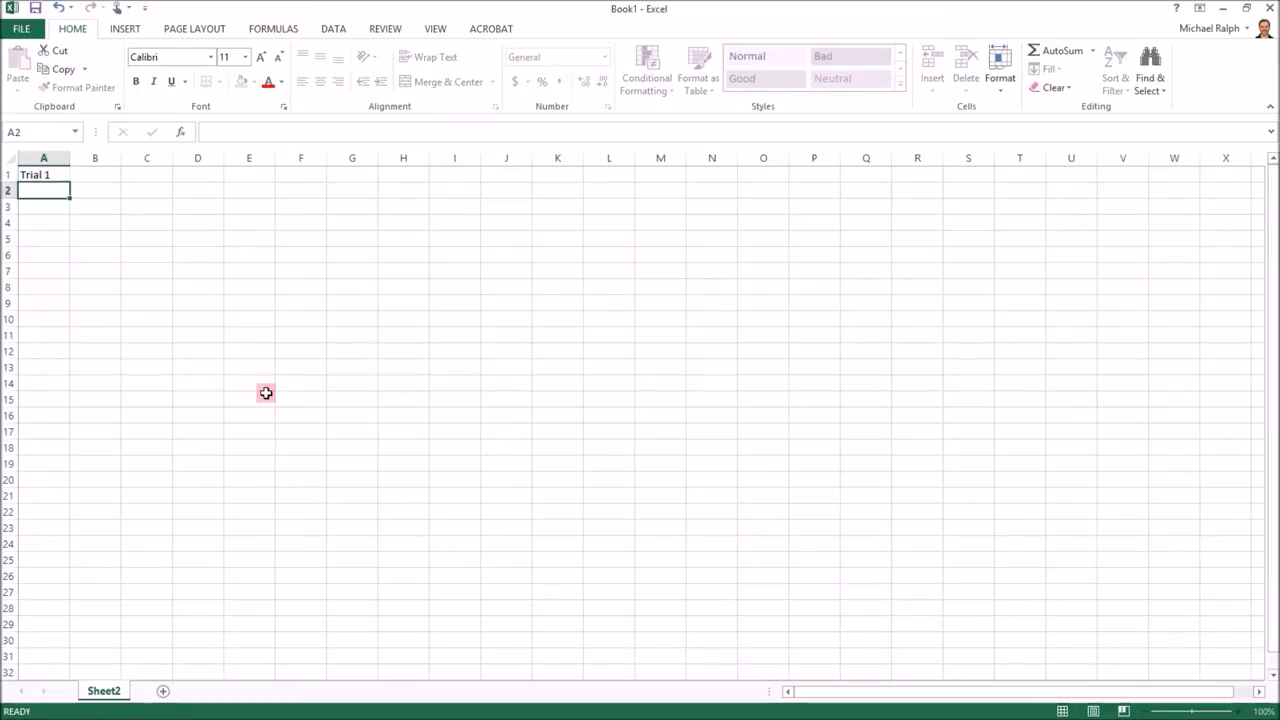
Step: Enter =RANDBETWEEN(0,1) in A2 and recalculate to get a fresh 0 or 1 flip
{"action": "type", "text": "="}
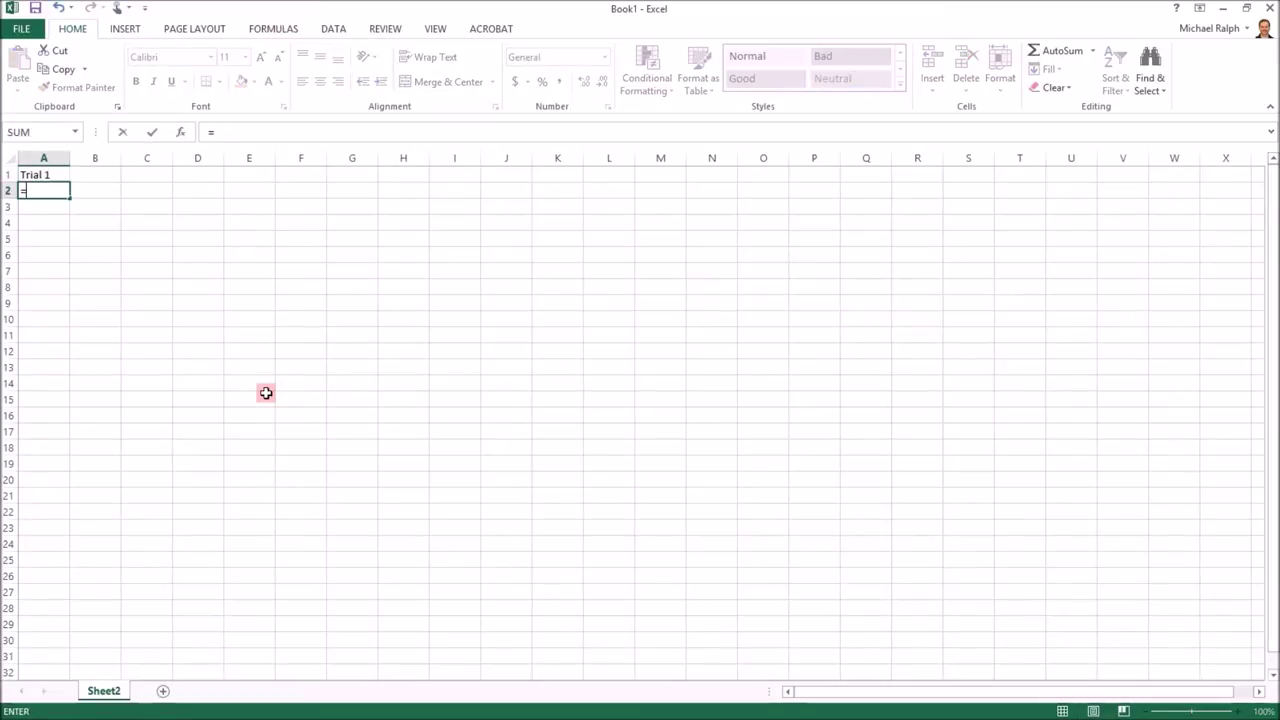
{"action": "type", "text": "rand"}
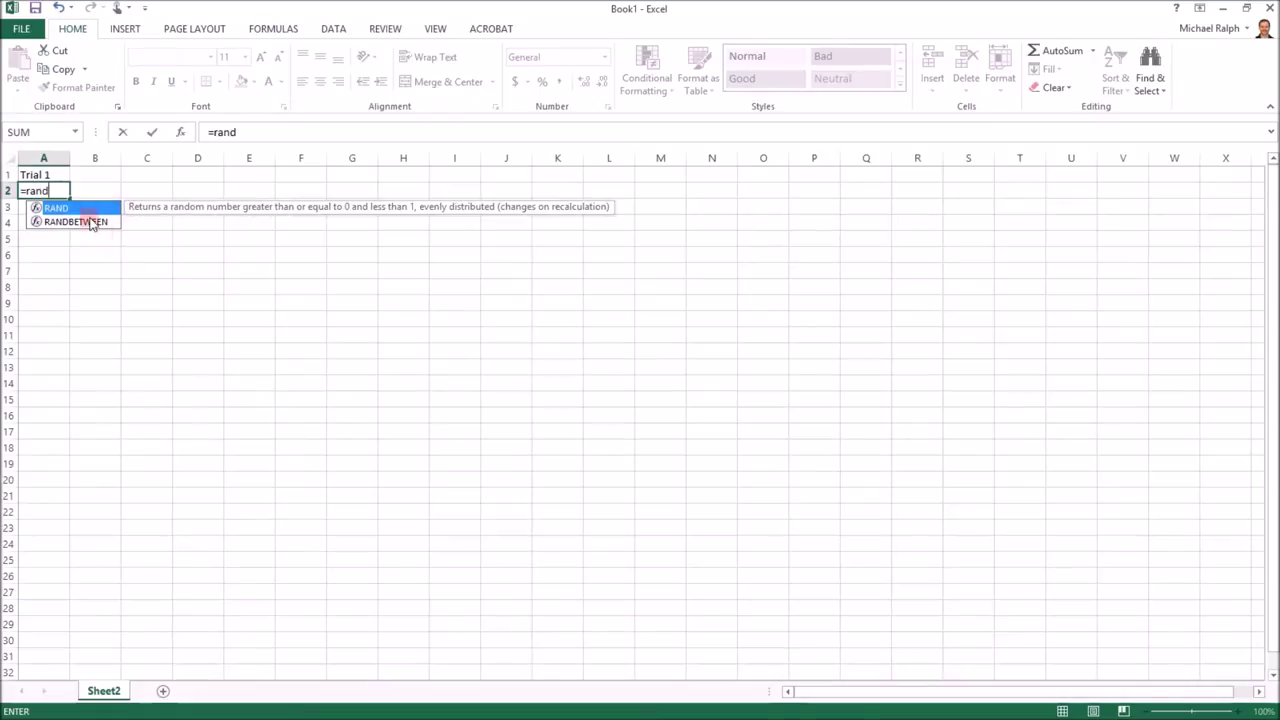
{"action": "double_click", "coordinate": [91, 222]}
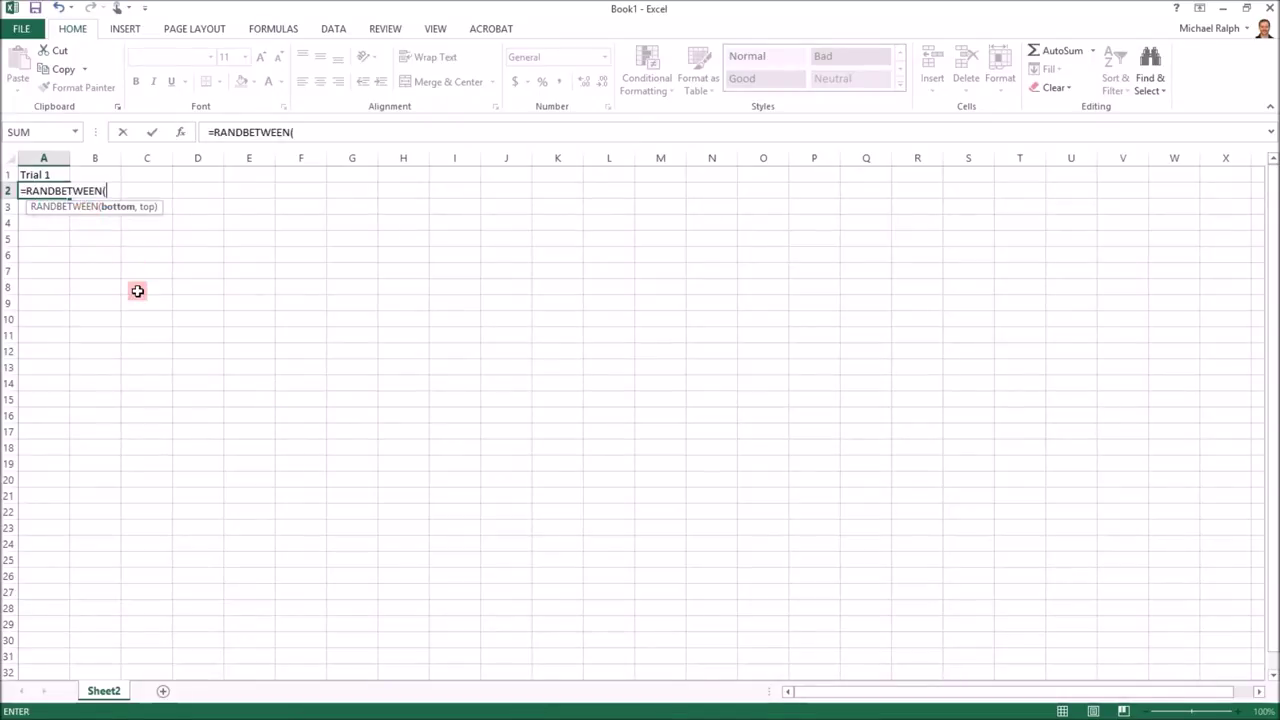
{"action": "type", "text": "0,1)"}
{"action": "key", "text": "Return"}
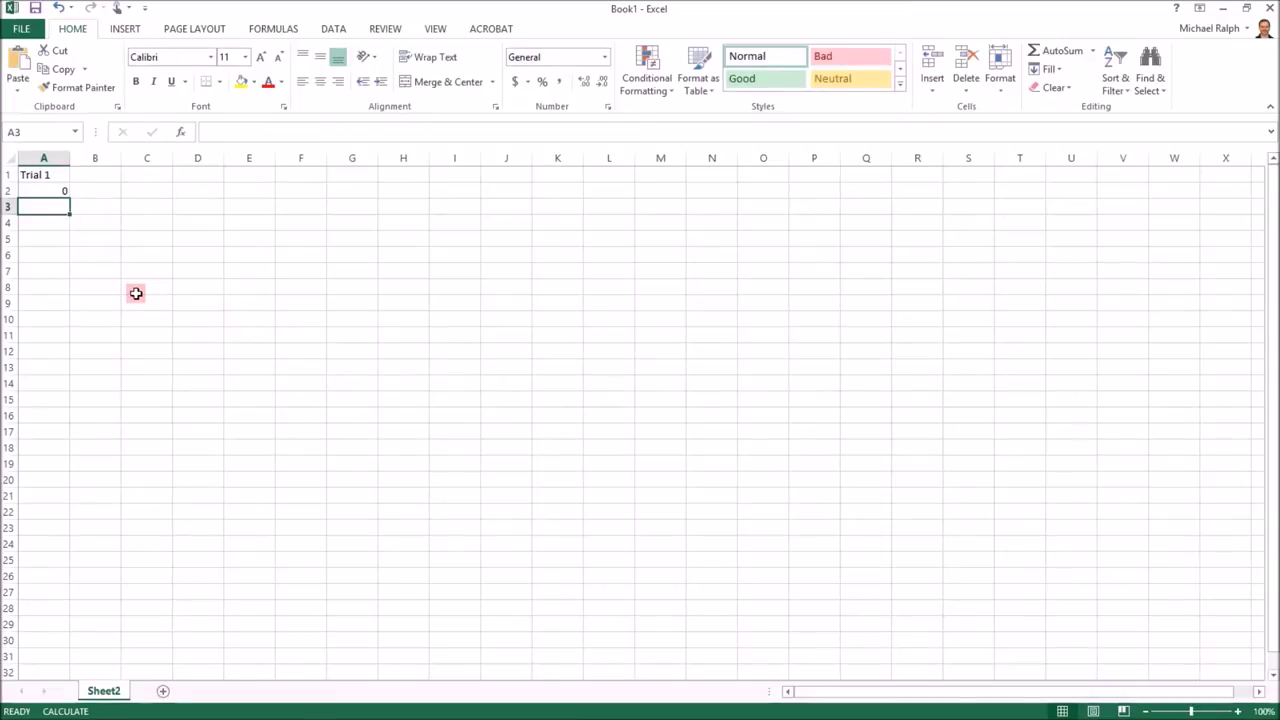
{"action": "key", "text": "F9"}
{"action": "key", "text": "F9"}
{"action": "key", "text": "F9"}
{"action": "key", "text": "F9"}
{"action": "key", "text": "F9"}
{"action": "key", "text": "F9"}
{"action": "key", "text": "F9"}
{"action": "key", "text": "F9"}
{"action": "key", "text": "F9"}
{"action": "key", "text": "F9"}
{"action": "key", "text": "F9"}
{"action": "key", "text": "F9"}
{"action": "key", "text": "F9"}
{"action": "key", "text": "F9"}
{"action": "key", "text": "F9"}
{"action": "key", "text": "F9"}
{"action": "key", "text": "F9"}
{"action": "key", "text": "F9"}
{"action": "key", "text": "F9"}
{"action": "left_click", "coordinate": [95, 175]}
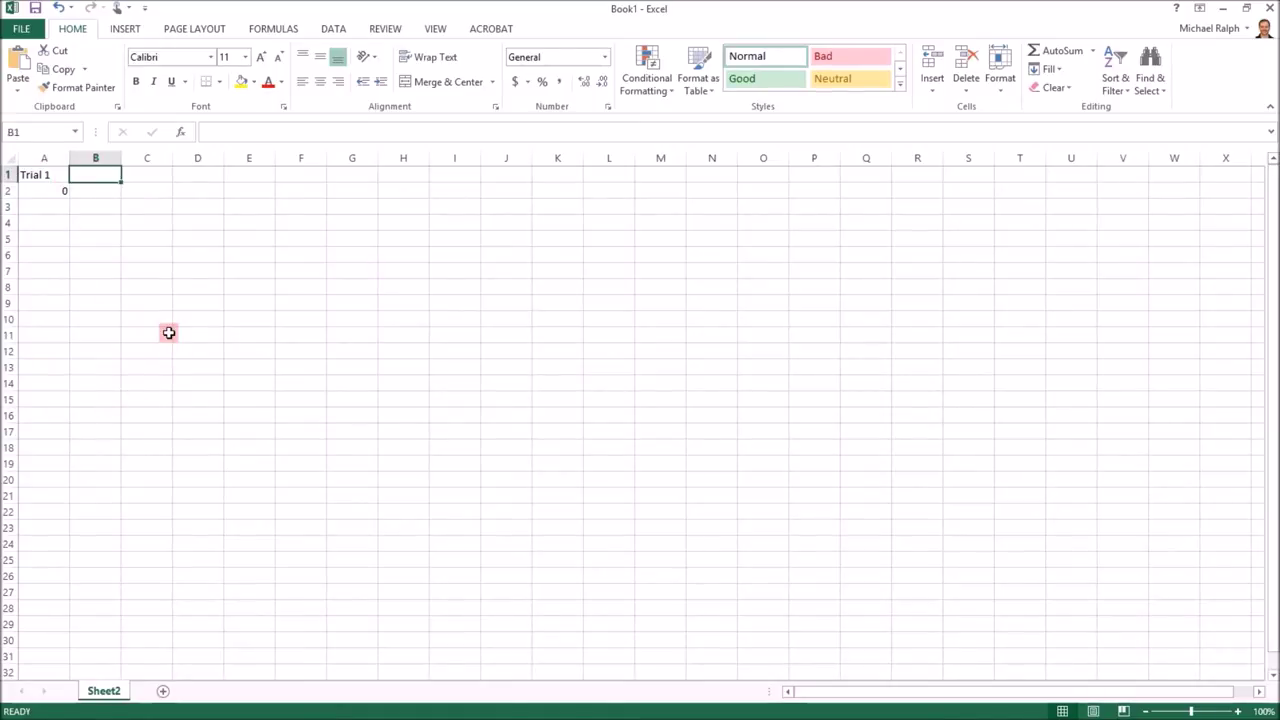
Step: Add 'Trial 2' in B1, fill headings and RANDBETWEEN flips across to column J, and recalculate
{"action": "type", "text": "Trial 2"}
{"action": "key", "text": "Return"}
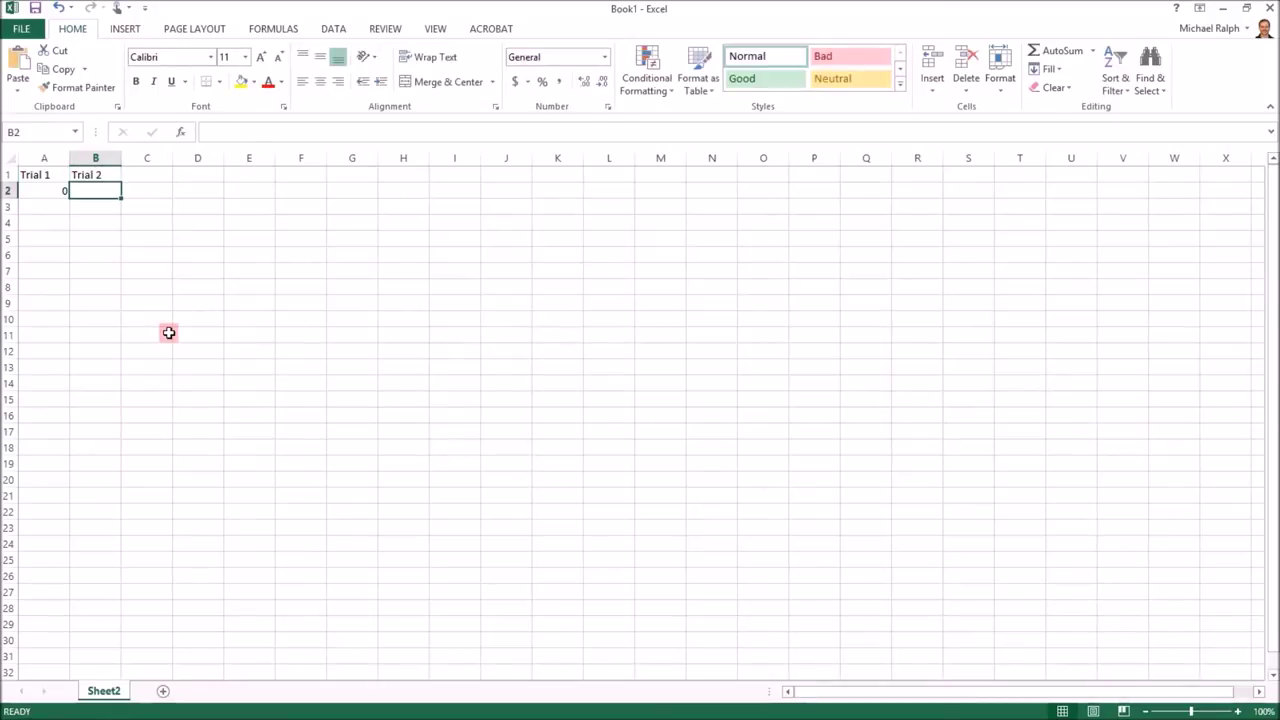
{"action": "left_click", "coordinate": [44, 191]}
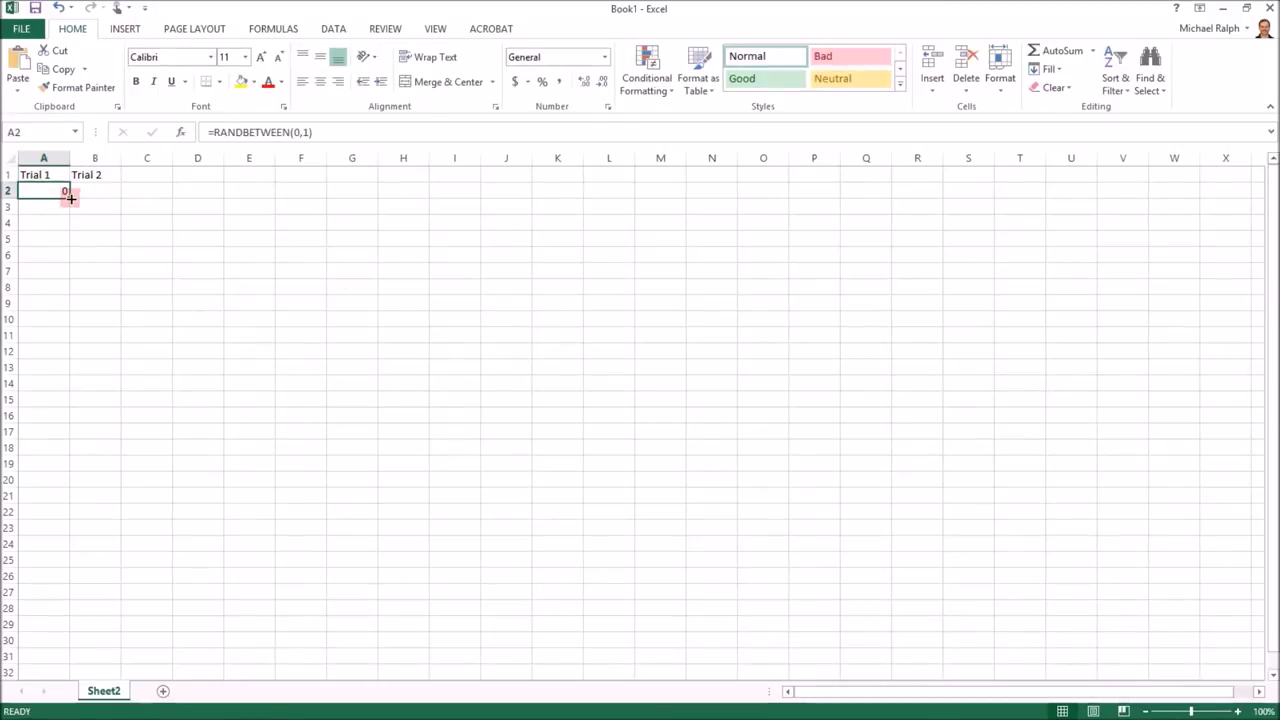
{"action": "left_click_drag", "start_coordinate": [71, 199], "coordinate": [523, 177]}
{"action": "left_click", "coordinate": [134, 289]}
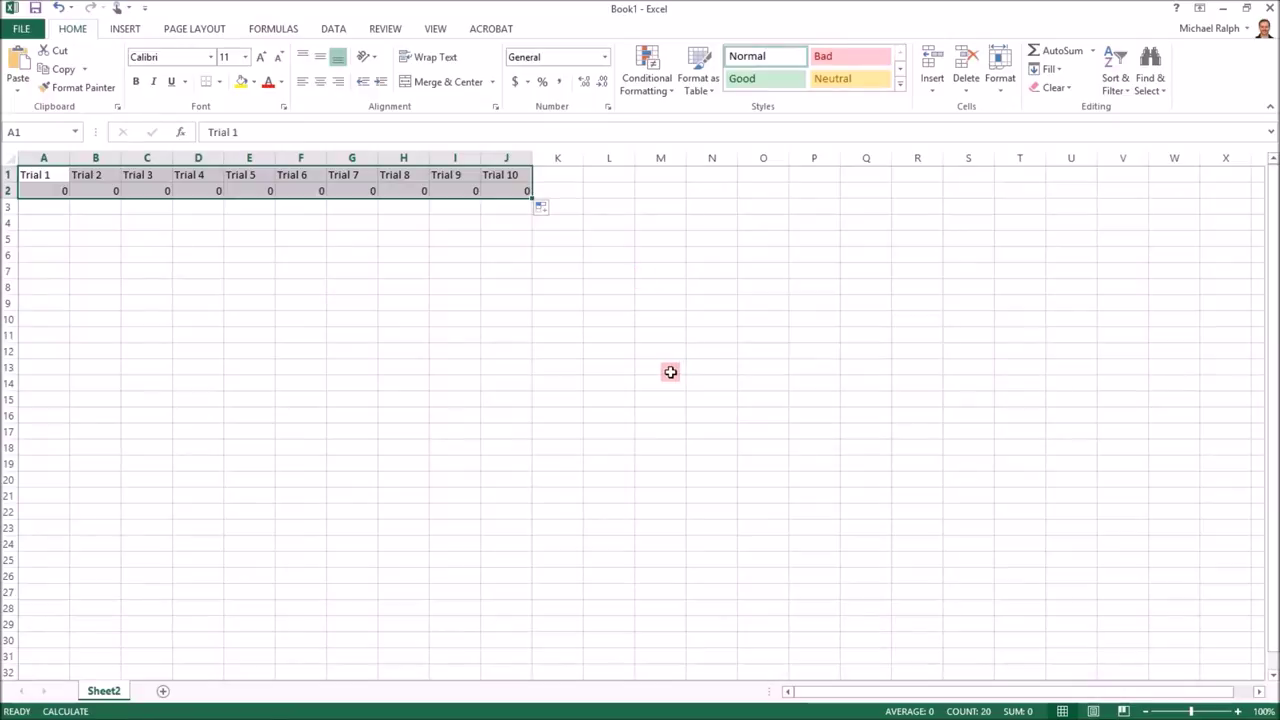
{"action": "left_click", "coordinate": [670, 372]}
{"action": "key", "text": "F9"}
{"action": "key", "text": "F9"}
{"action": "key", "text": "F9"}
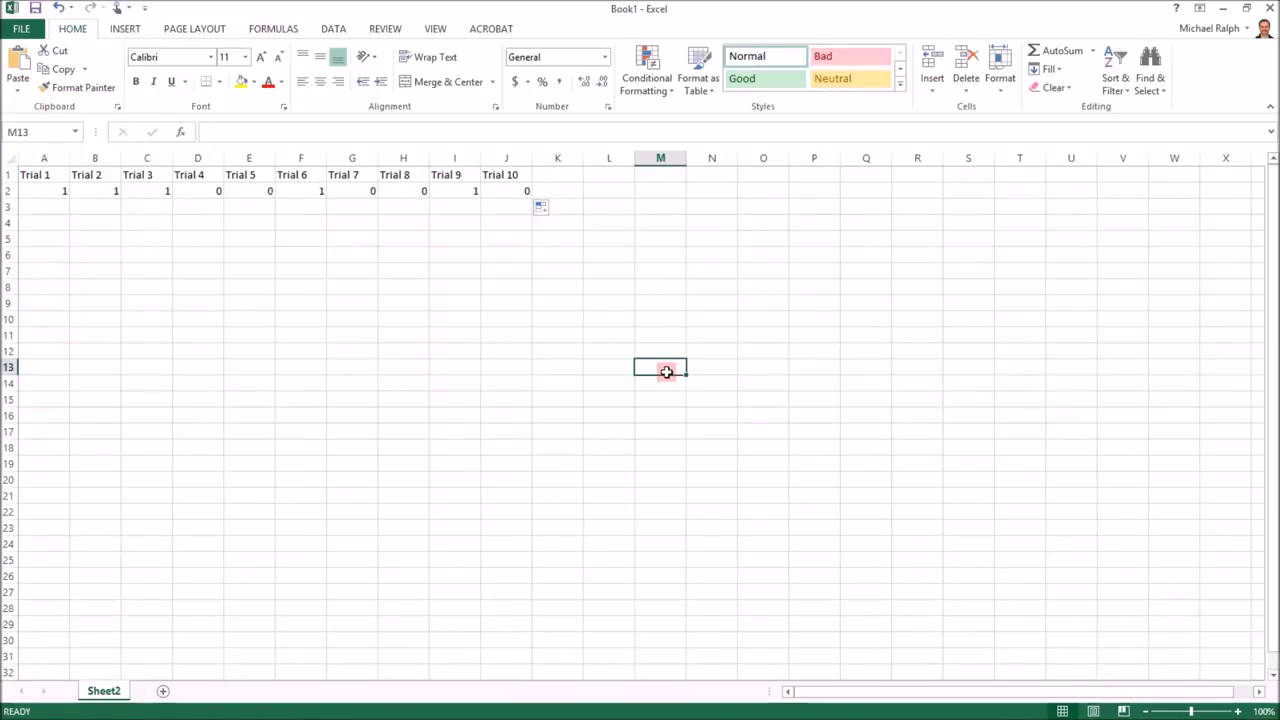
{"action": "key", "text": "F9"}
{"action": "key", "text": "F9"}
{"action": "key", "text": "F9"}
{"action": "key", "text": "F9"}
{"action": "key", "text": "F9"}
{"action": "key", "text": "F9"}
{"action": "key", "text": "F9"}
{"action": "key", "text": "F9"}
{"action": "key", "text": "F9"}
{"action": "key", "text": "F9"}
{"action": "key", "text": "F9"}
{"action": "key", "text": "F9"}
{"action": "key", "text": "F9"}
{"action": "key", "text": "F9"}
{"action": "key", "text": "F9"}
{"action": "key", "text": "F9"}
{"action": "key", "text": "F9"}
{"action": "key", "text": "F9"}
{"action": "key", "text": "F9"}
{"action": "key", "text": "F9"}
{"action": "key", "text": "F9"}
{"action": "key", "text": "F9"}
{"action": "key", "text": "F9"}
{"action": "key", "text": "F9"}
{"action": "key", "text": "F9"}
{"action": "key", "text": "F9"}
{"action": "key", "text": "F9"}
{"action": "key", "text": "F9"}
{"action": "key", "text": "F9"}
{"action": "key", "text": "F9"}
{"action": "key", "text": "F9"}
{"action": "key", "text": "F9"}
{"action": "key", "text": "F9"}
{"action": "key", "text": "F9"}
{"action": "key", "text": "F9"}
{"action": "key", "text": "F9"}
{"action": "key", "text": "F9"}
{"action": "key", "text": "F9"}
{"action": "key", "text": "F9"}
{"action": "key", "text": "F9"}
{"action": "key", "text": "F9"}
{"action": "key", "text": "F9"}
{"action": "key", "text": "F9"}
{"action": "key", "text": "F9"}
{"action": "left_click", "coordinate": [562, 179]}
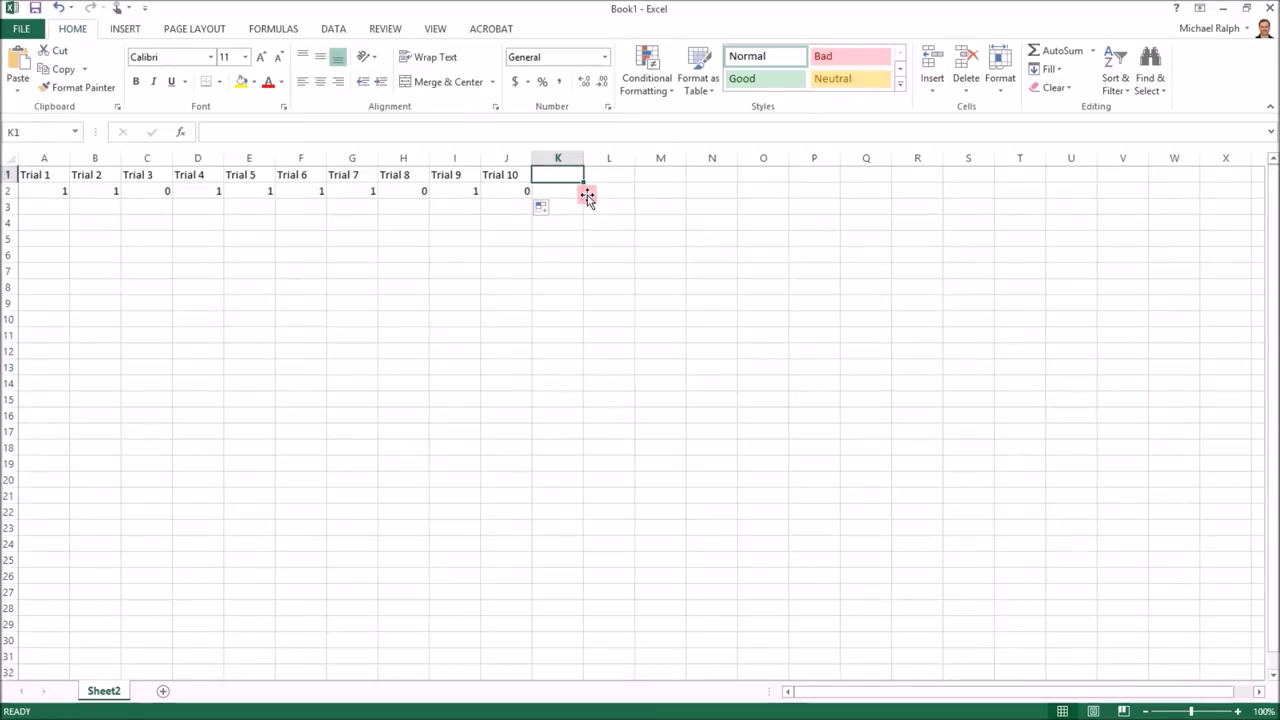
Step: Head column K 'Total' and enter =SUM(A2:J2) in K2, recalculating to see it change
{"action": "type", "text": "Total"}
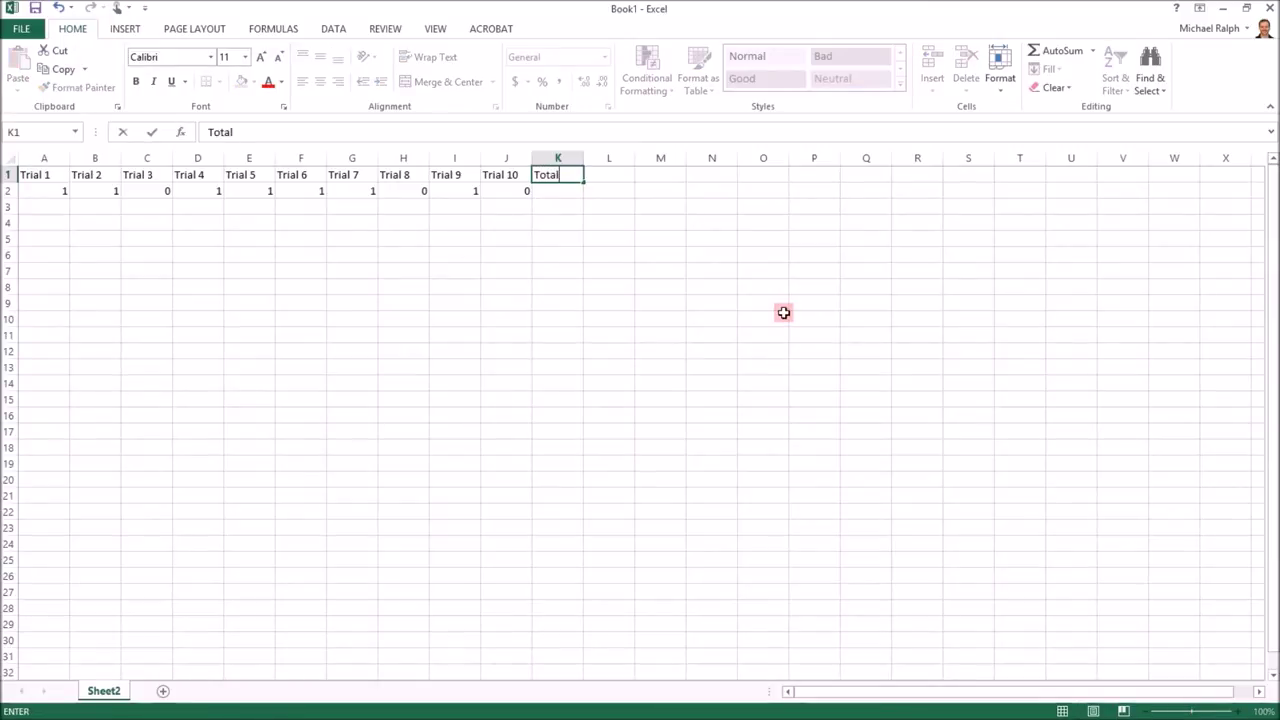
{"action": "key", "text": "Return"}
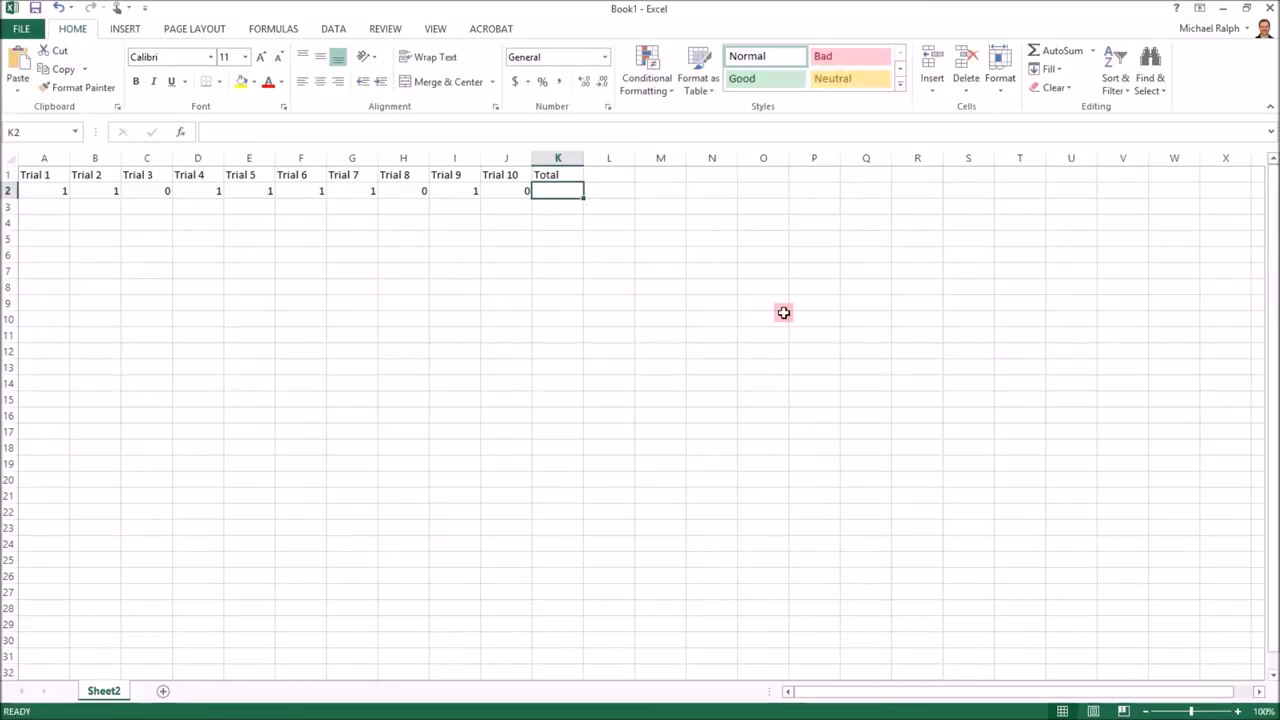
{"action": "type", "text": "=sum("}
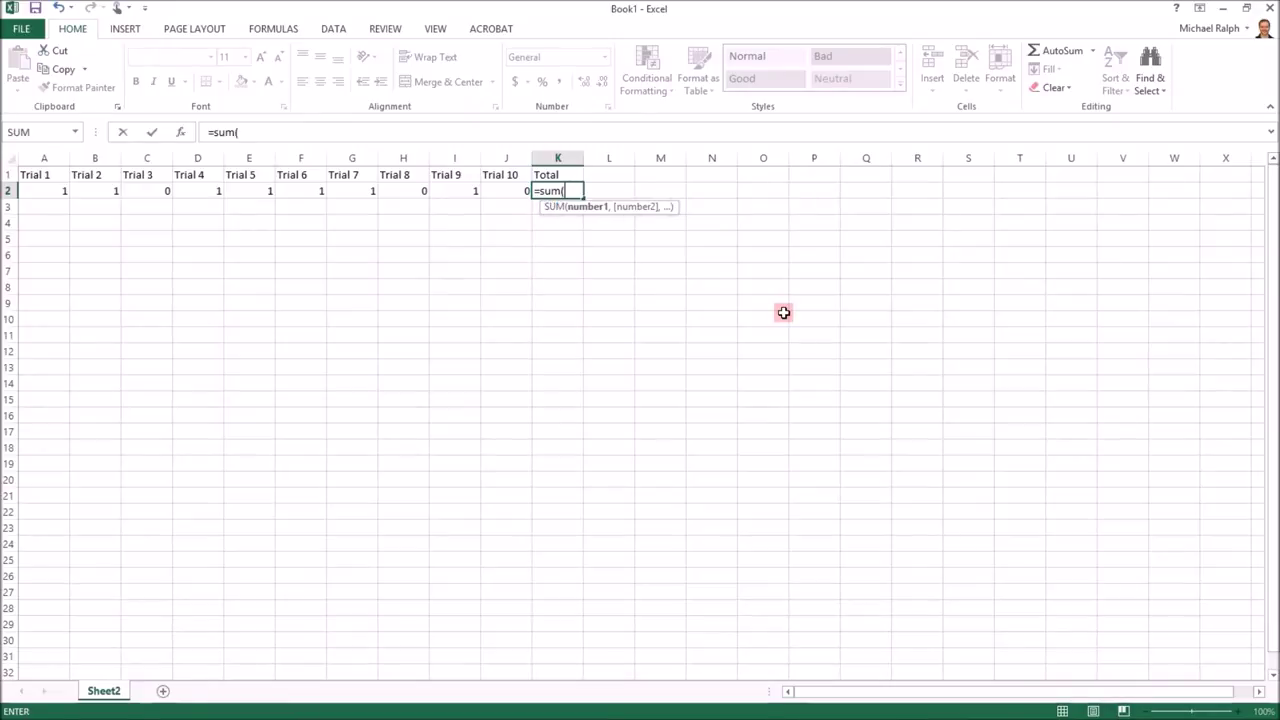
{"action": "left_click_drag", "start_coordinate": [519, 194], "coordinate": [31, 194]}
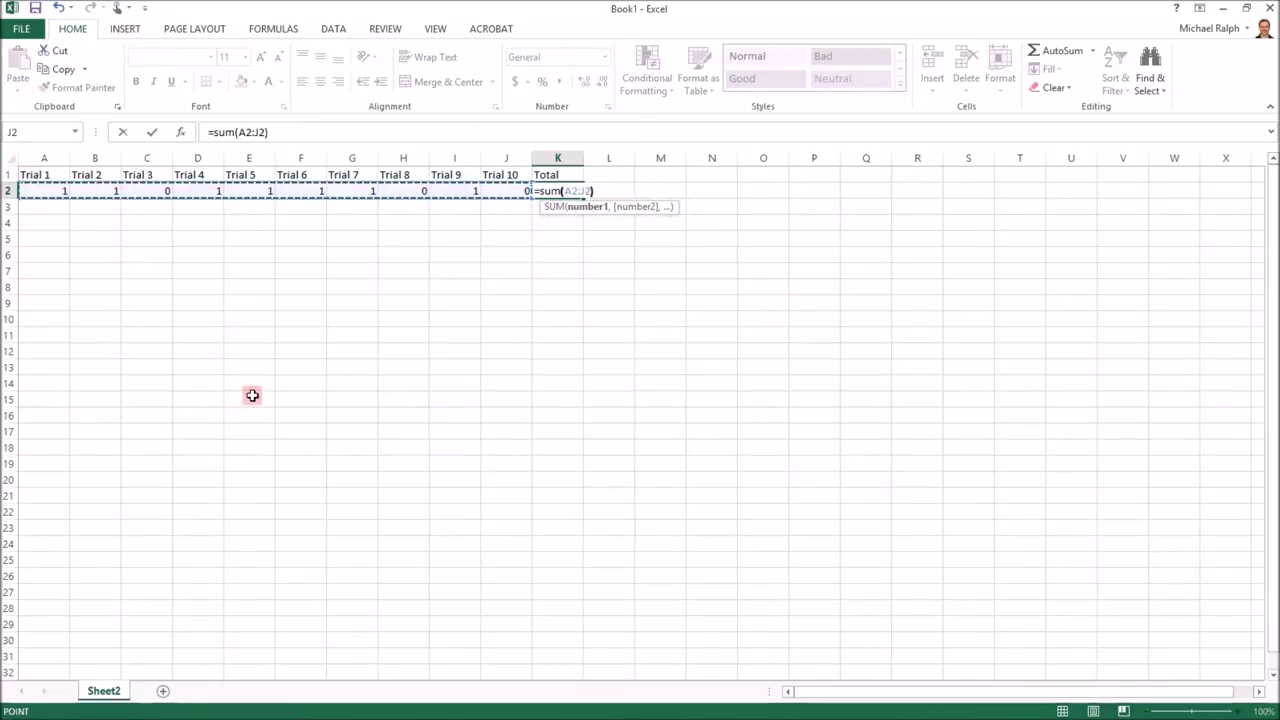
{"action": "key", "text": "Return"}
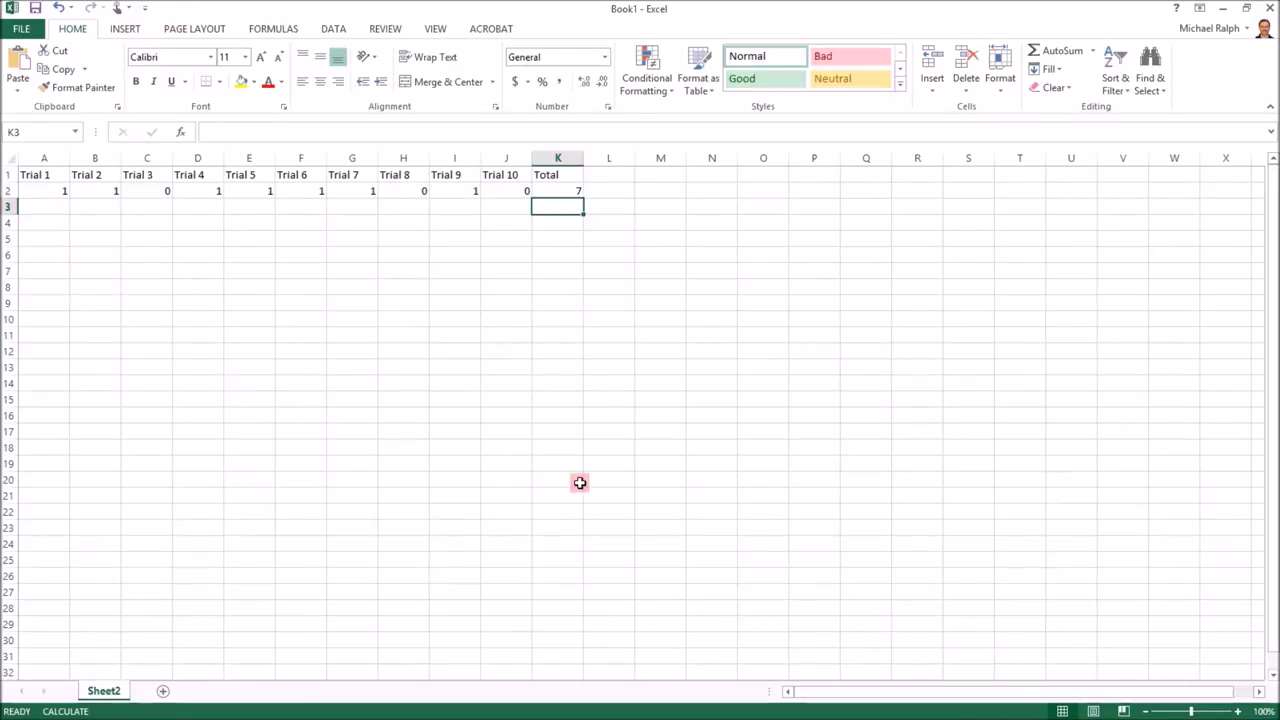
{"action": "key", "text": "F9"}
{"action": "key", "text": "F9"}
{"action": "key", "text": "F9"}
{"action": "key", "text": "F9"}
{"action": "key", "text": "F9"}
{"action": "key", "text": "F9"}
{"action": "key", "text": "F9"}
{"action": "key", "text": "F9"}
{"action": "key", "text": "F9"}
{"action": "key", "text": "F9"}
{"action": "key", "text": "F9"}
{"action": "key", "text": "F9"}
{"action": "key", "text": "F9"}
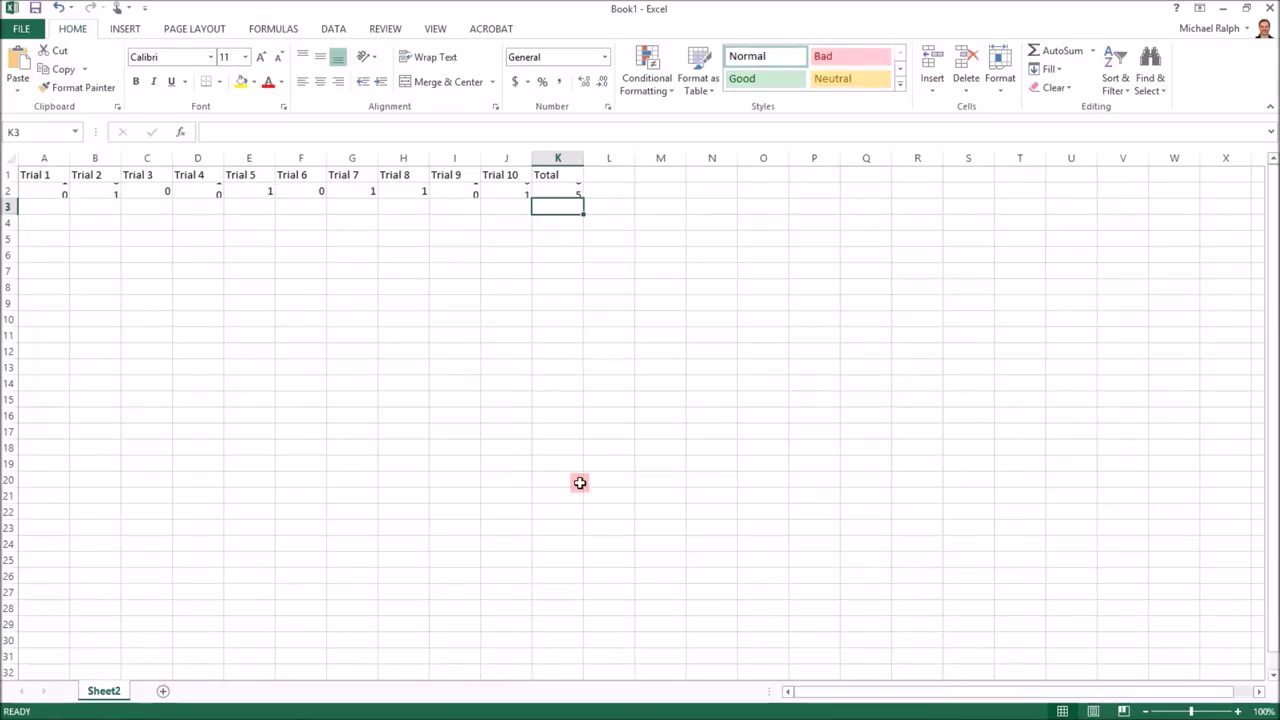
{"action": "key", "text": "F9"}
{"action": "key", "text": "F9"}
{"action": "key", "text": "F9"}
{"action": "key", "text": "F9"}
{"action": "key", "text": "F9"}
{"action": "key", "text": "F9"}
{"action": "key", "text": "F9"}
{"action": "key", "text": "F9"}
{"action": "key", "text": "F9"}
{"action": "key", "text": "F9"}
{"action": "key", "text": "F9"}
{"action": "key", "text": "F9"}
{"action": "key", "text": "F9"}
{"action": "key", "text": "F9"}
{"action": "key", "text": "F9"}
{"action": "key", "text": "F9"}
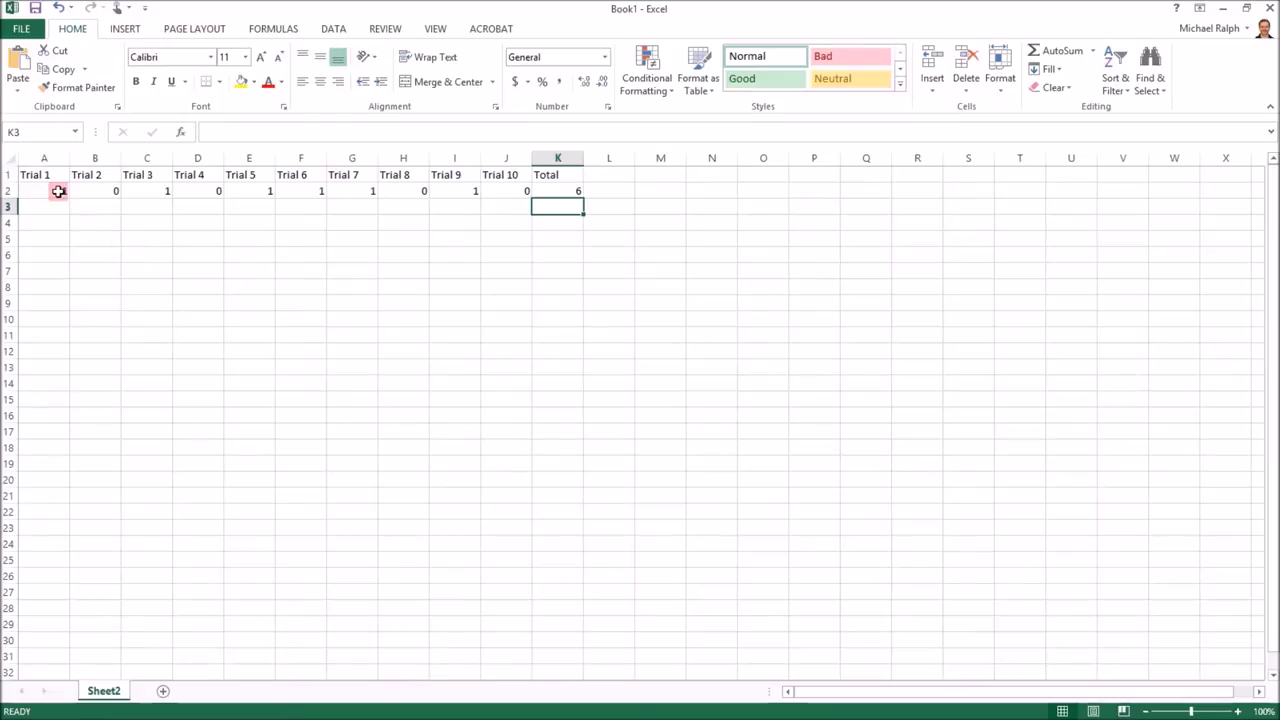
Step: Copy the ten coin-flip formulas from row 2 down through the rows below
{"action": "left_click_drag", "start_coordinate": [59, 192], "coordinate": [507, 608]}
{"action": "scroll", "coordinate": [491, 551], "scroll_direction": "up", "scroll_amount": 7}
{"action": "scroll", "coordinate": [511, 566], "scroll_direction": "up", "scroll_amount": 2}
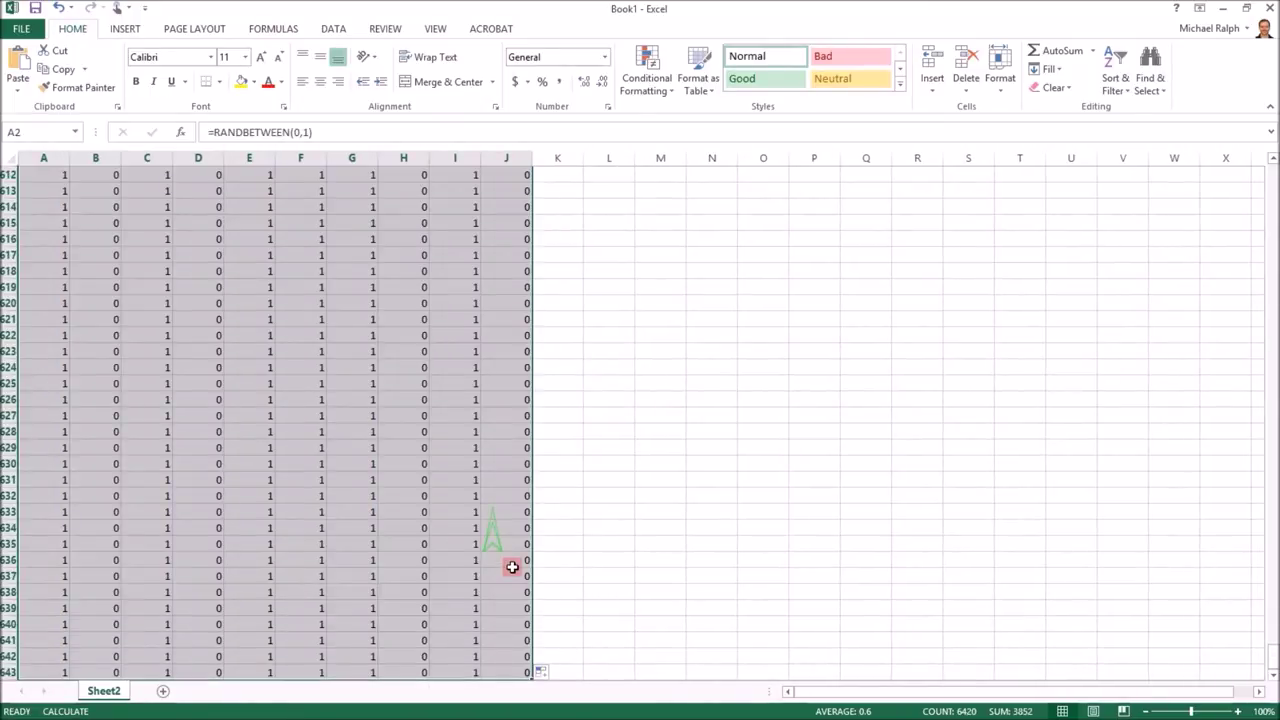
{"action": "scroll", "coordinate": [529, 563], "scroll_direction": "down", "scroll_amount": 2}
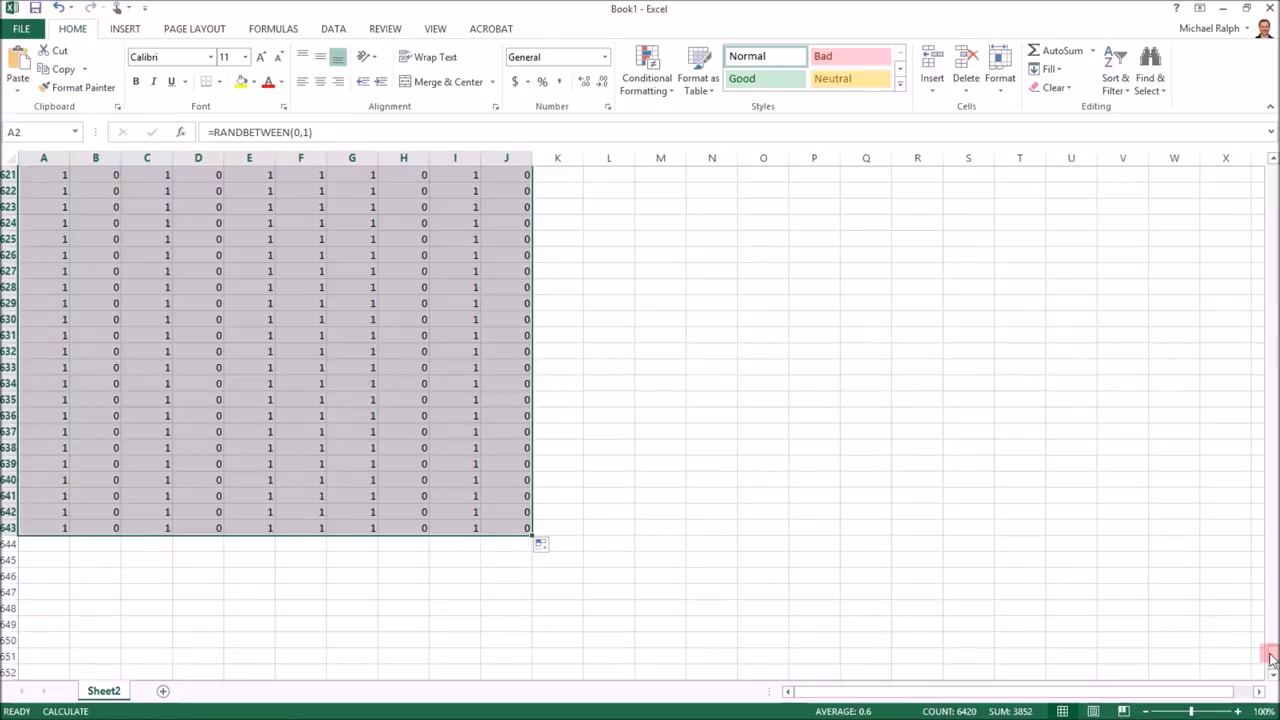
{"action": "left_click_drag", "start_coordinate": [1271, 655], "coordinate": [1250, 142]}
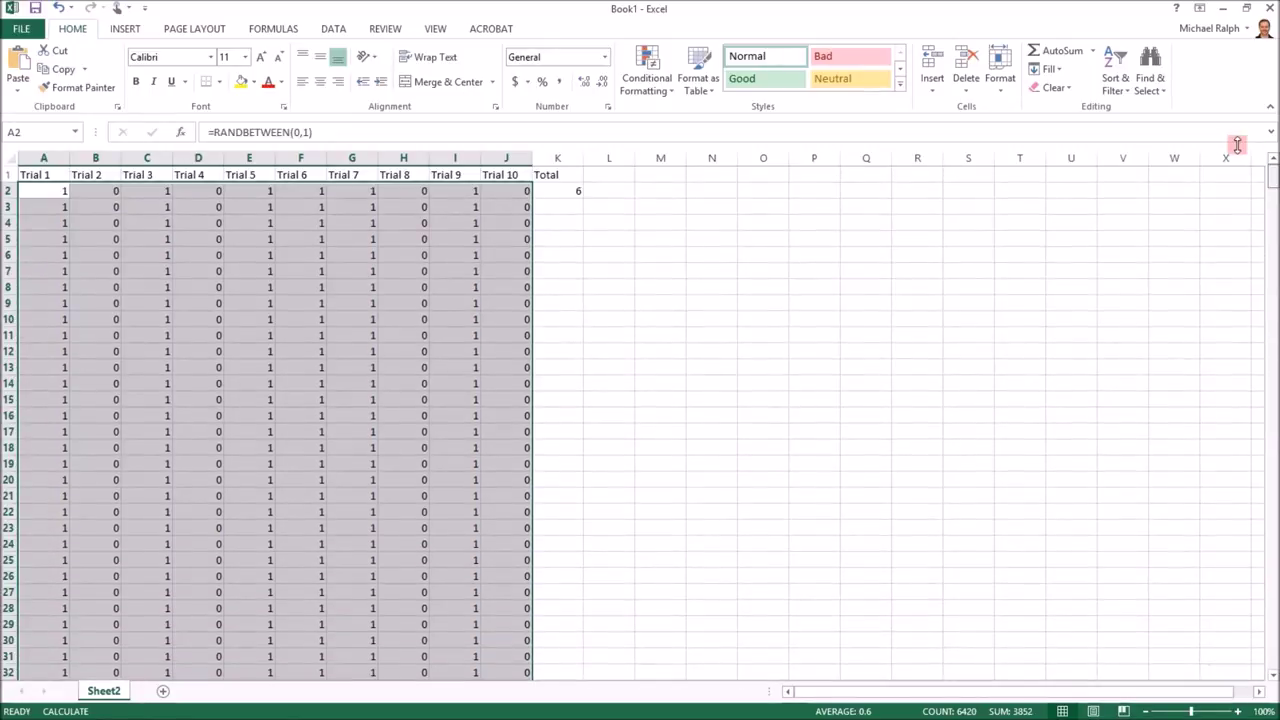
Step: Copy the K2 total formula down column K and recalculate all trials
{"action": "left_click", "coordinate": [572, 193]}
{"action": "left_click_drag", "start_coordinate": [585, 199], "coordinate": [590, 716]}
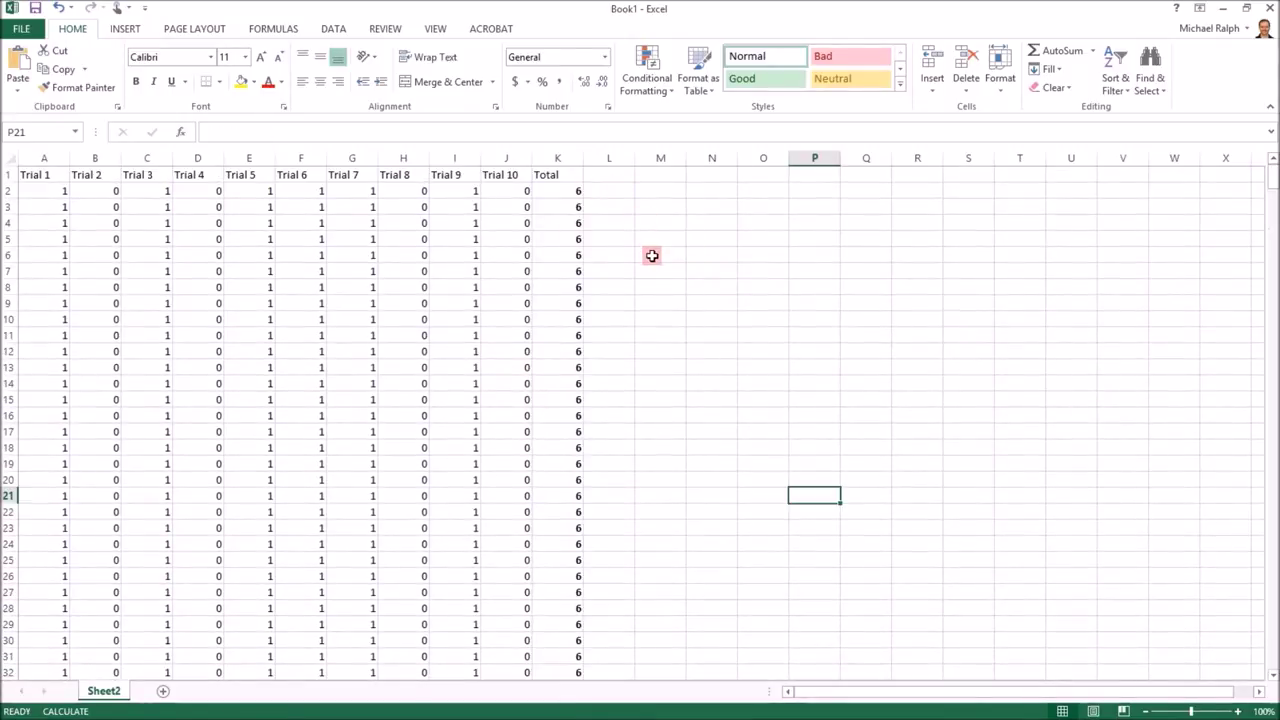
{"action": "key", "text": "F9"}
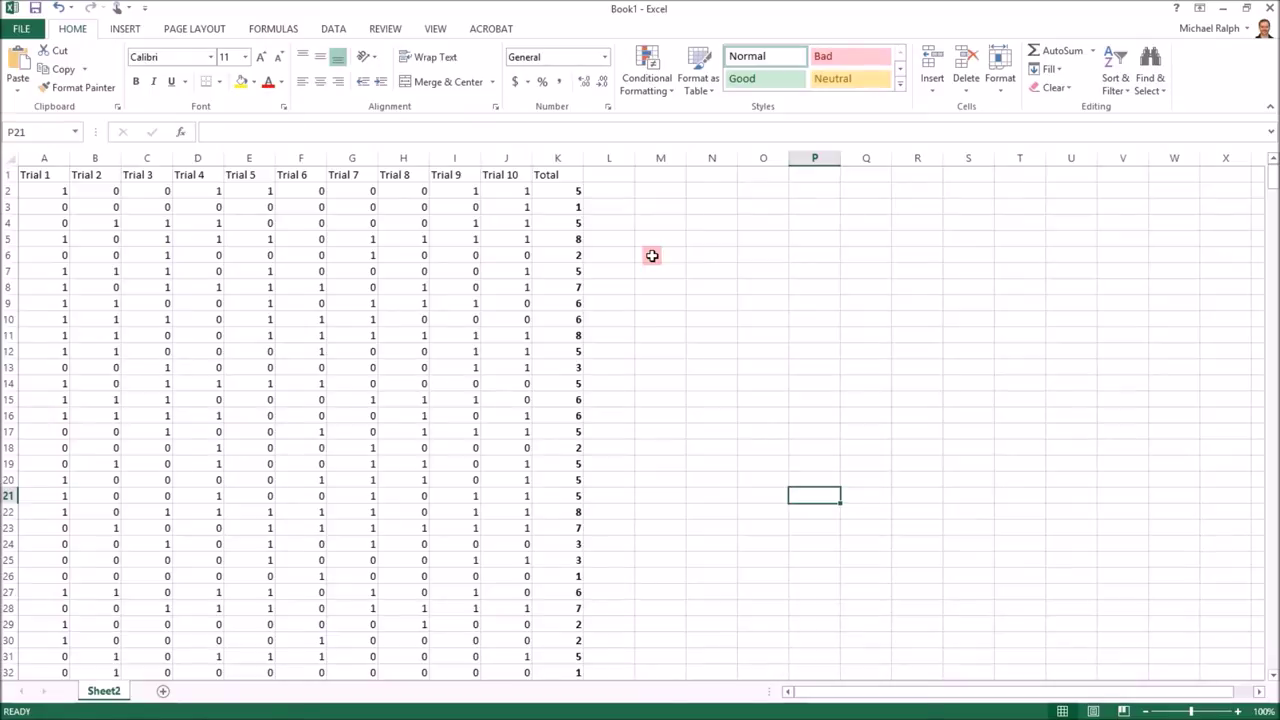
{"action": "key", "text": "F9"}
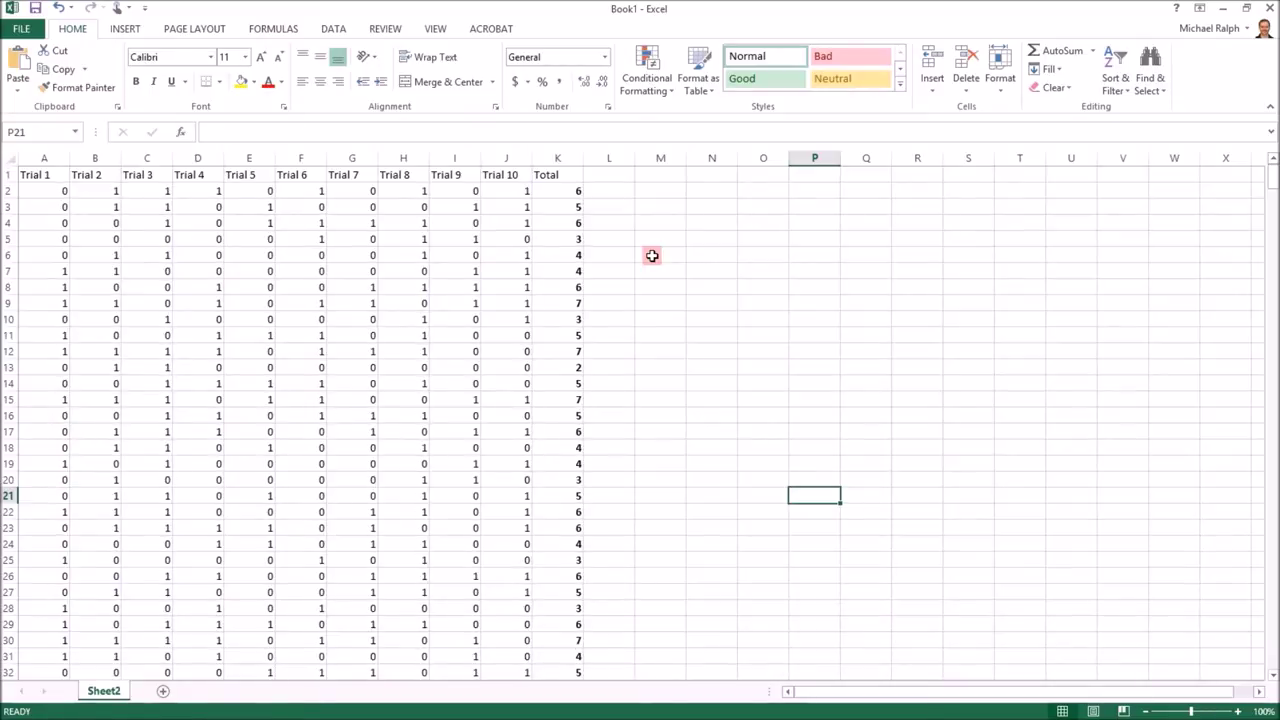
{"action": "key", "text": "F9"}
{"action": "key", "text": "F9"}
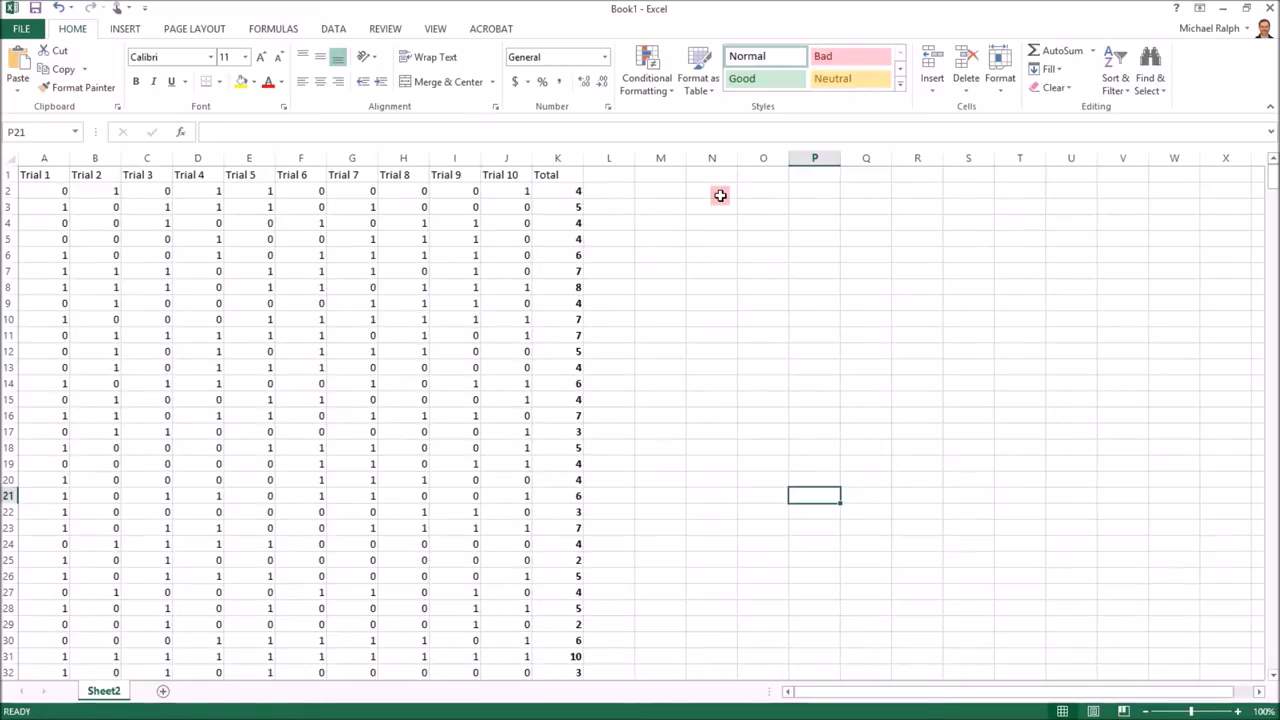
{"action": "left_click", "coordinate": [854, 177]}
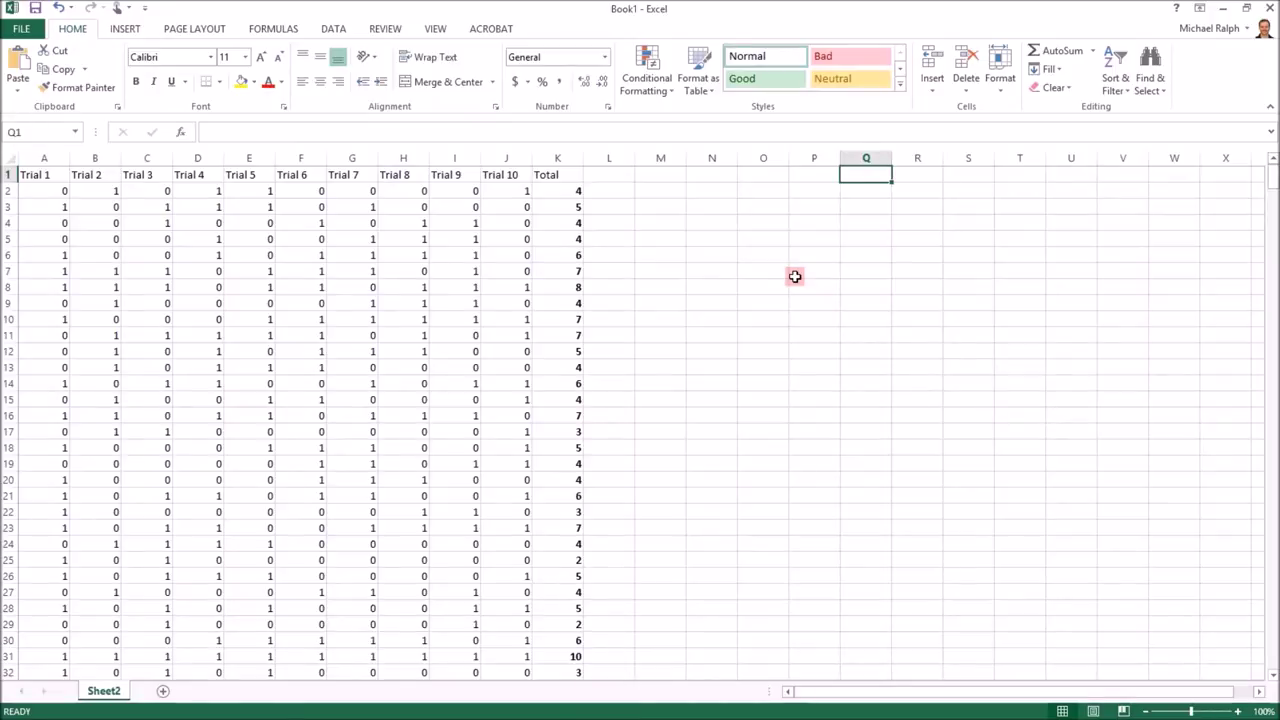
Step: Type the Metasums heading in Q1, then enter 0 in N2 and 1 in O2
{"action": "type", "text": "Meta"}
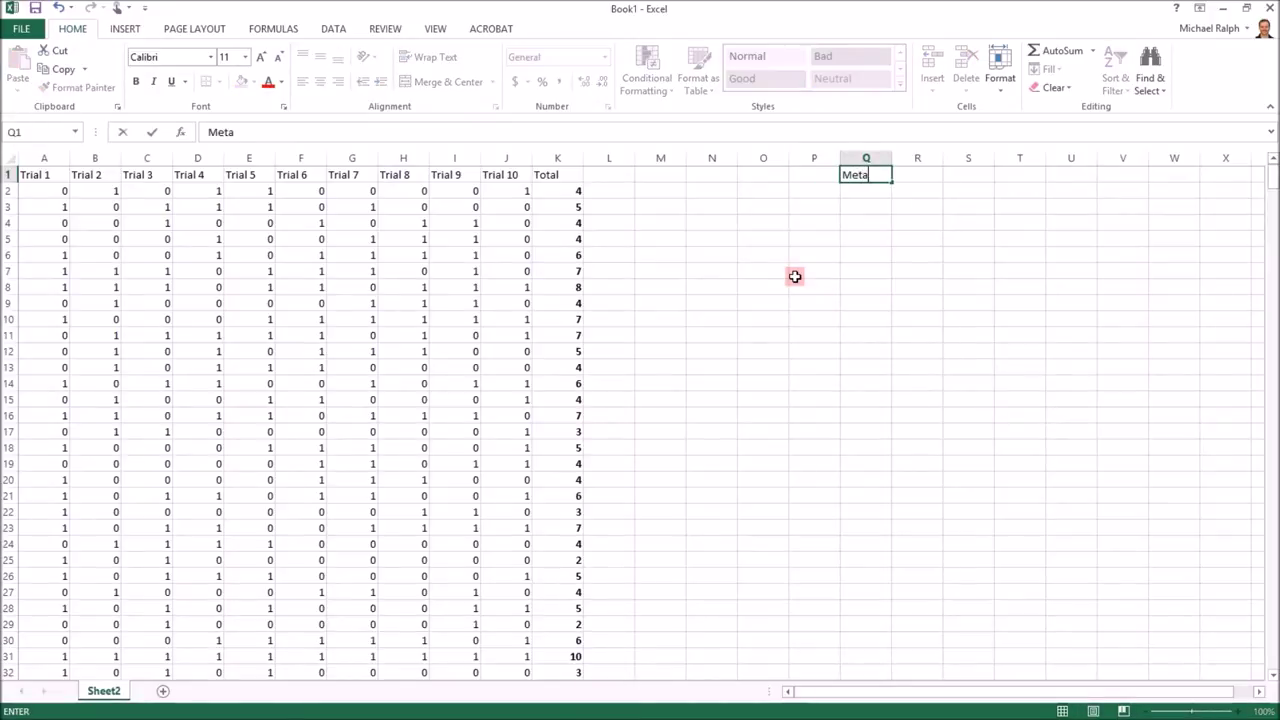
{"action": "key", "text": "Return"}
{"action": "key", "text": "Left"}
{"action": "key", "text": "Left"}
{"action": "key", "text": "Left"}
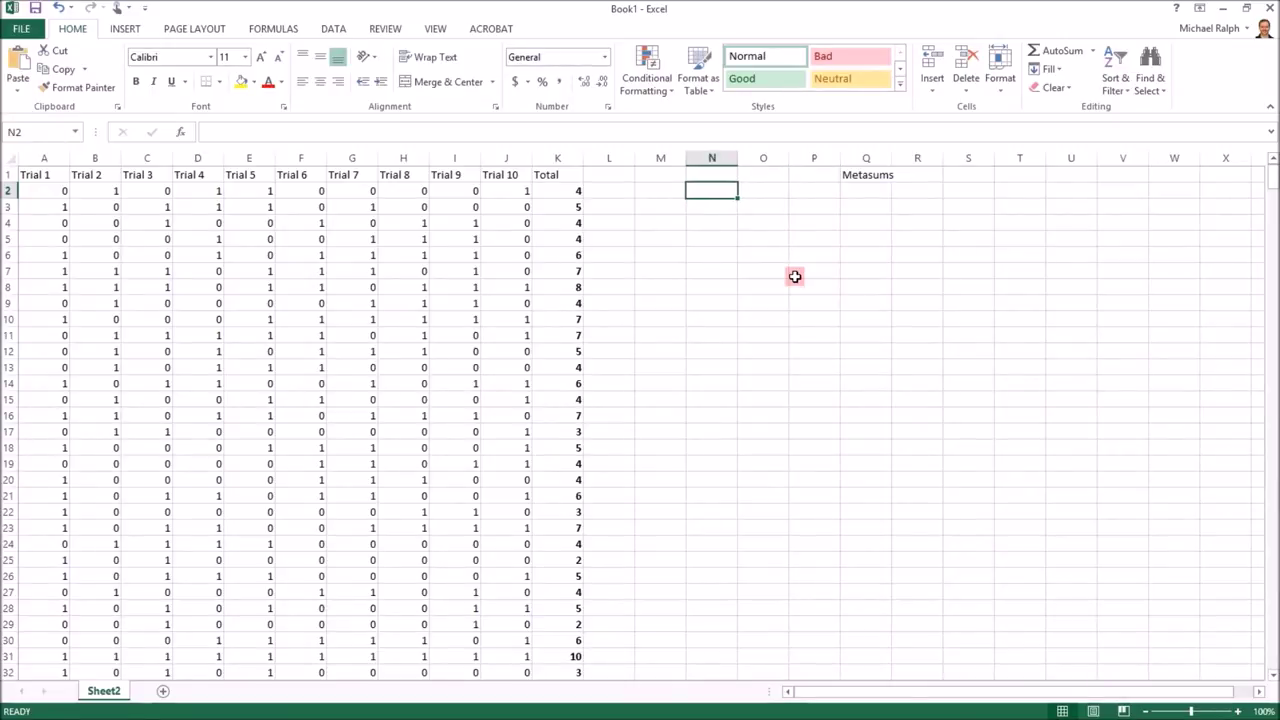
{"action": "type", "text": "0"}
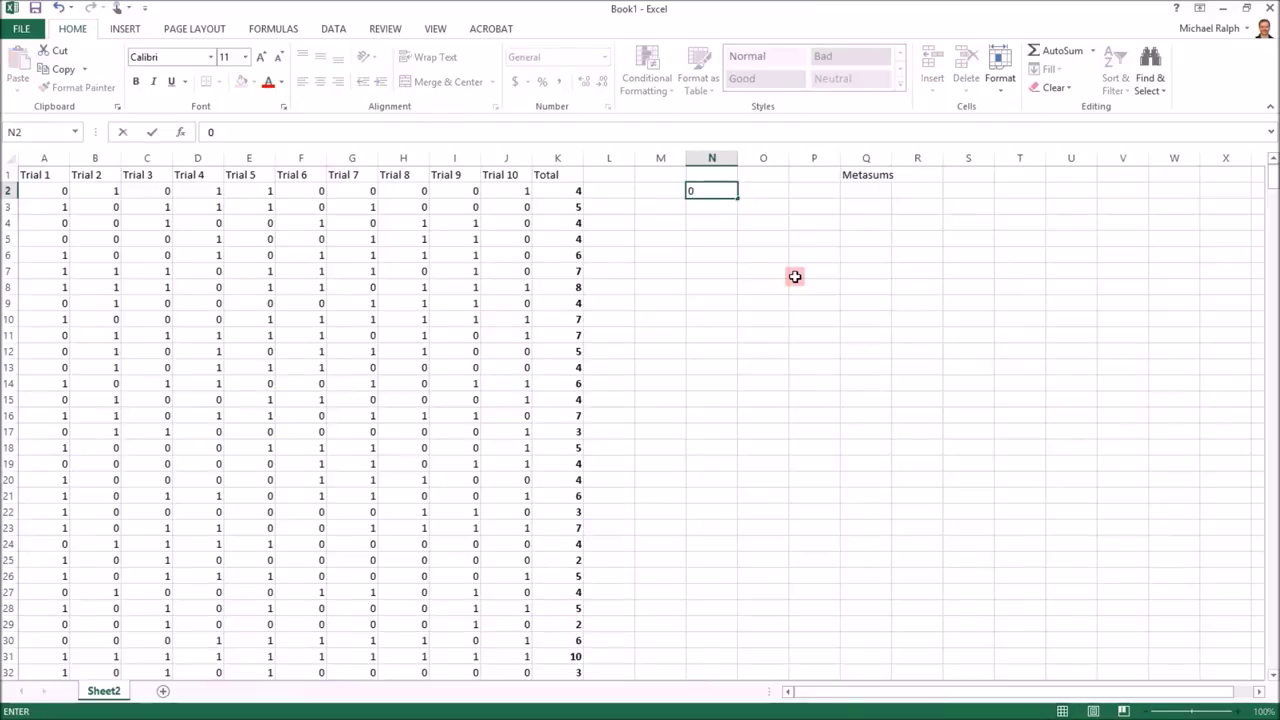
{"action": "key", "text": "Tab"}
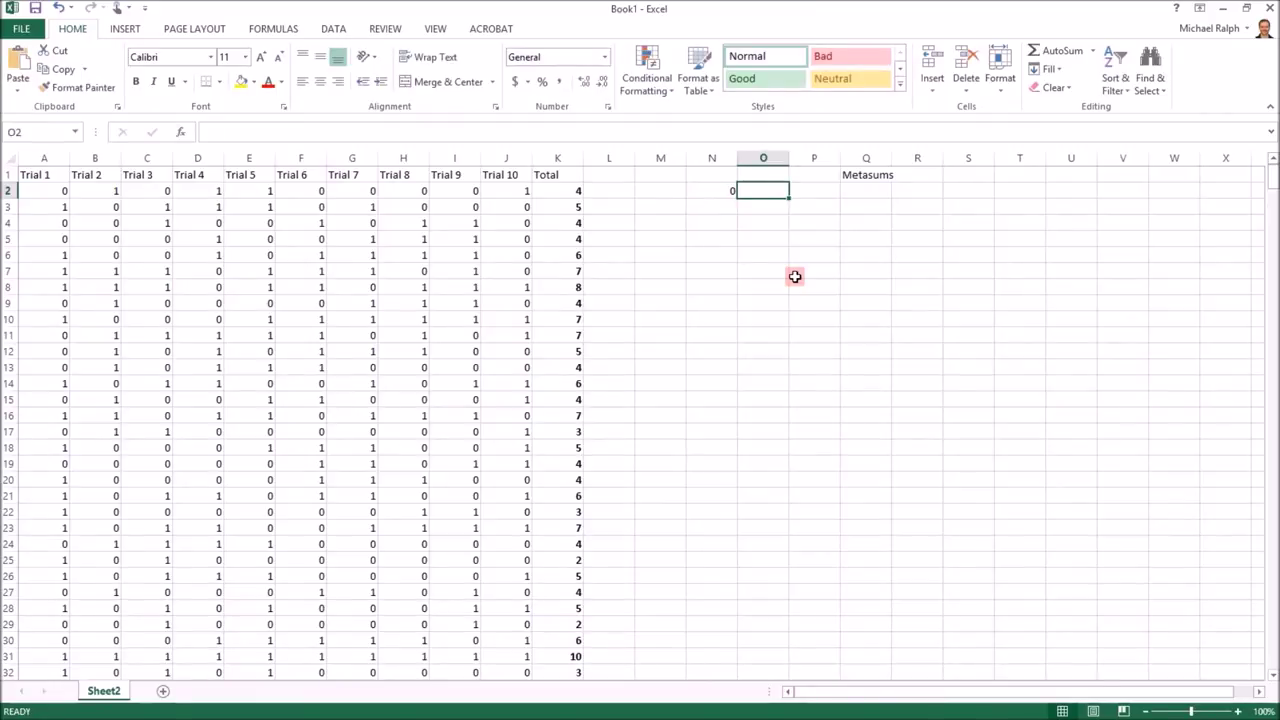
{"action": "type", "text": "1"}
{"action": "key", "text": "Tab"}
Step: Extend the 0, 1 series across to X2 so it runs 0 through 10
{"action": "left_click", "coordinate": [778, 192]}
{"action": "left_click_drag", "start_coordinate": [786, 197], "coordinate": [1236, 195]}
{"action": "left_click_drag", "start_coordinate": [733, 191], "coordinate": [1231, 197]}
{"action": "left_click", "coordinate": [711, 209]}
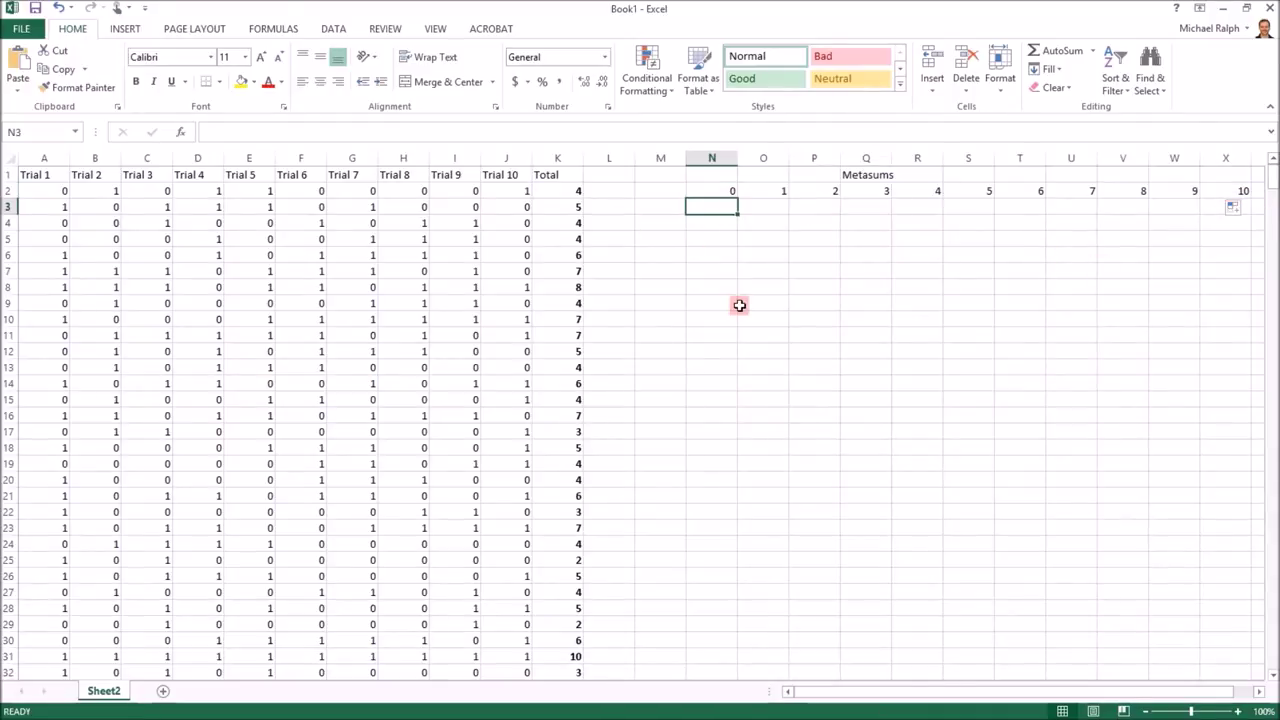
Step: In N3, start =COUNTIF(K2:K643, N2), counting Totals equal to the outcome in N2
{"action": "type", "text": "="}
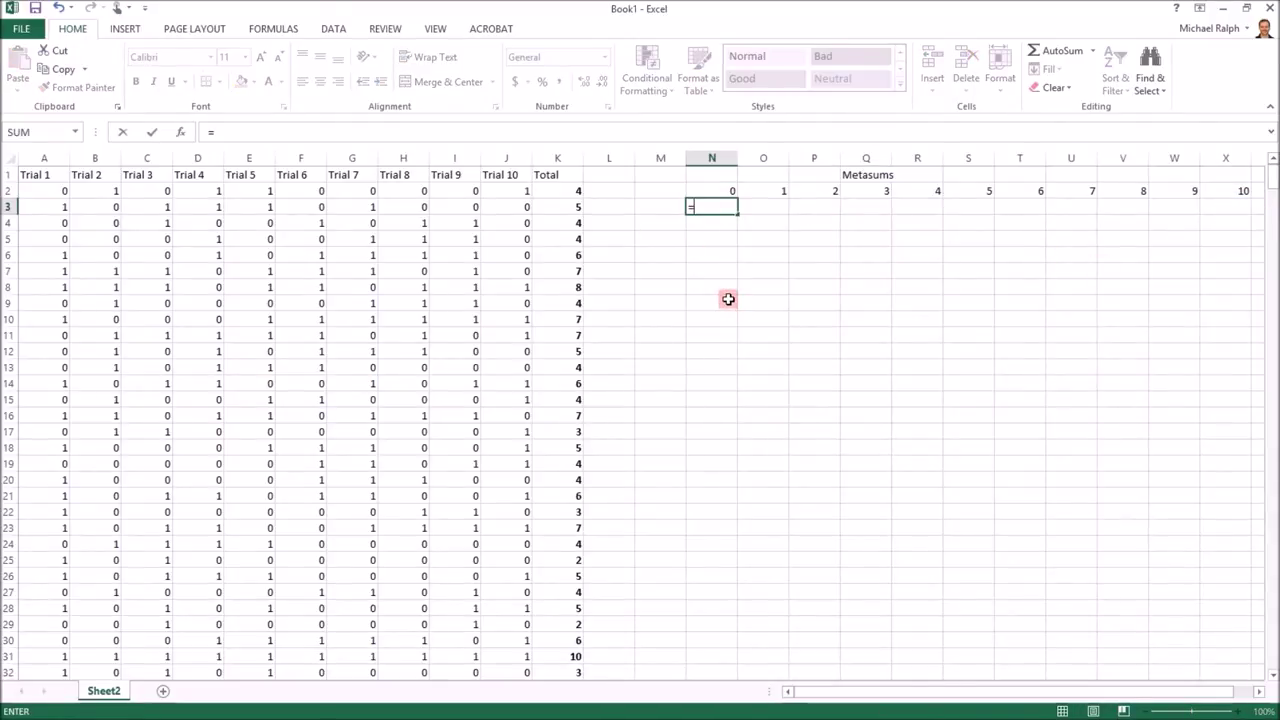
{"action": "type", "text": "countif("}
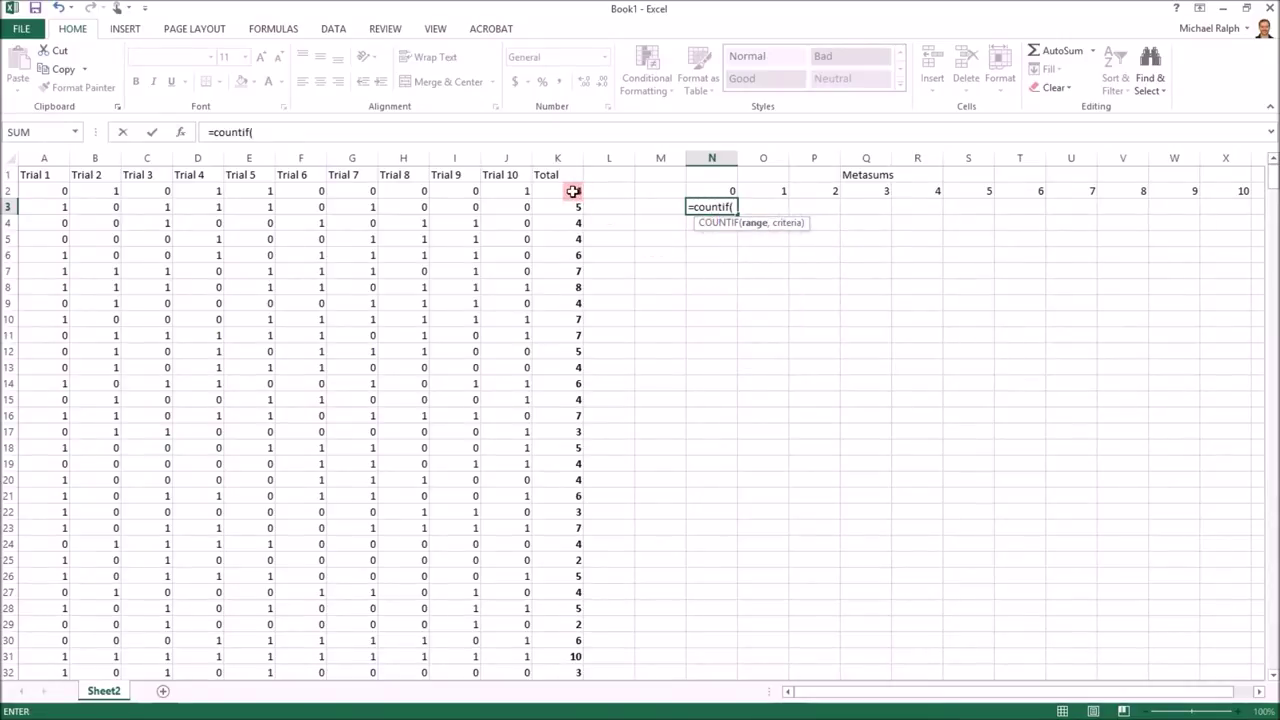
{"action": "left_click_drag", "start_coordinate": [578, 191], "coordinate": [574, 640]}
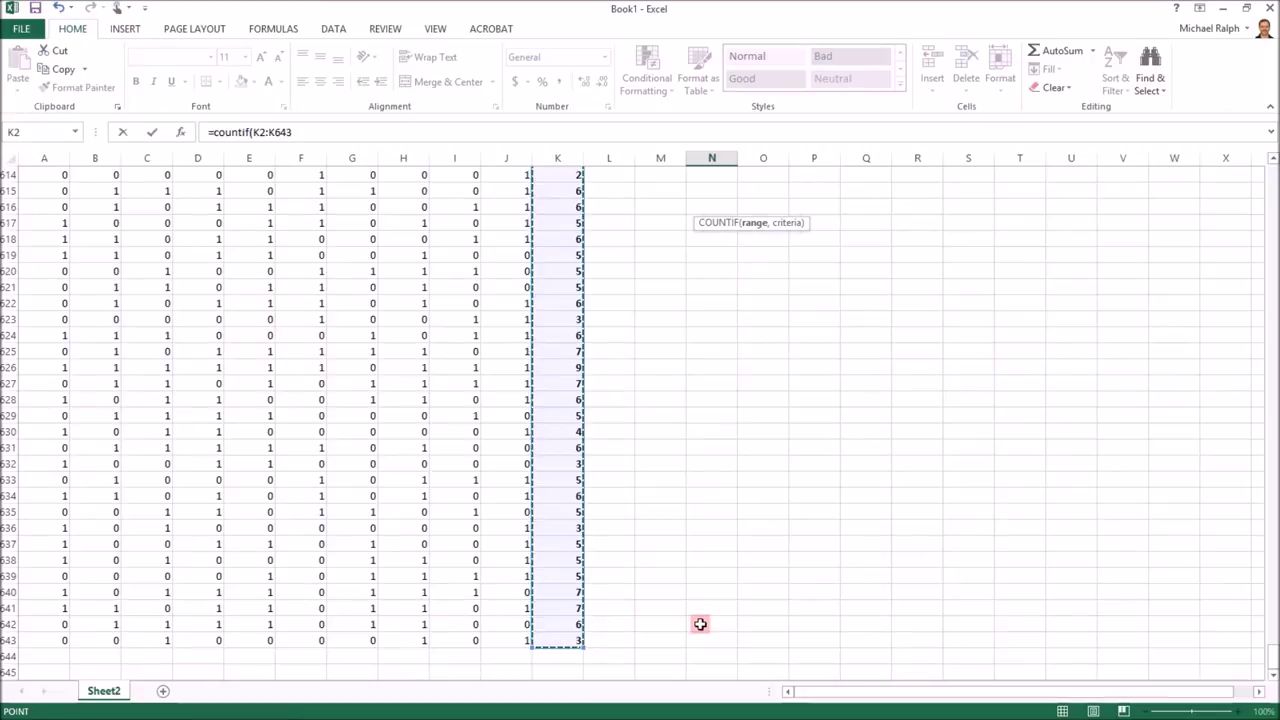
{"action": "type", "text": ","}
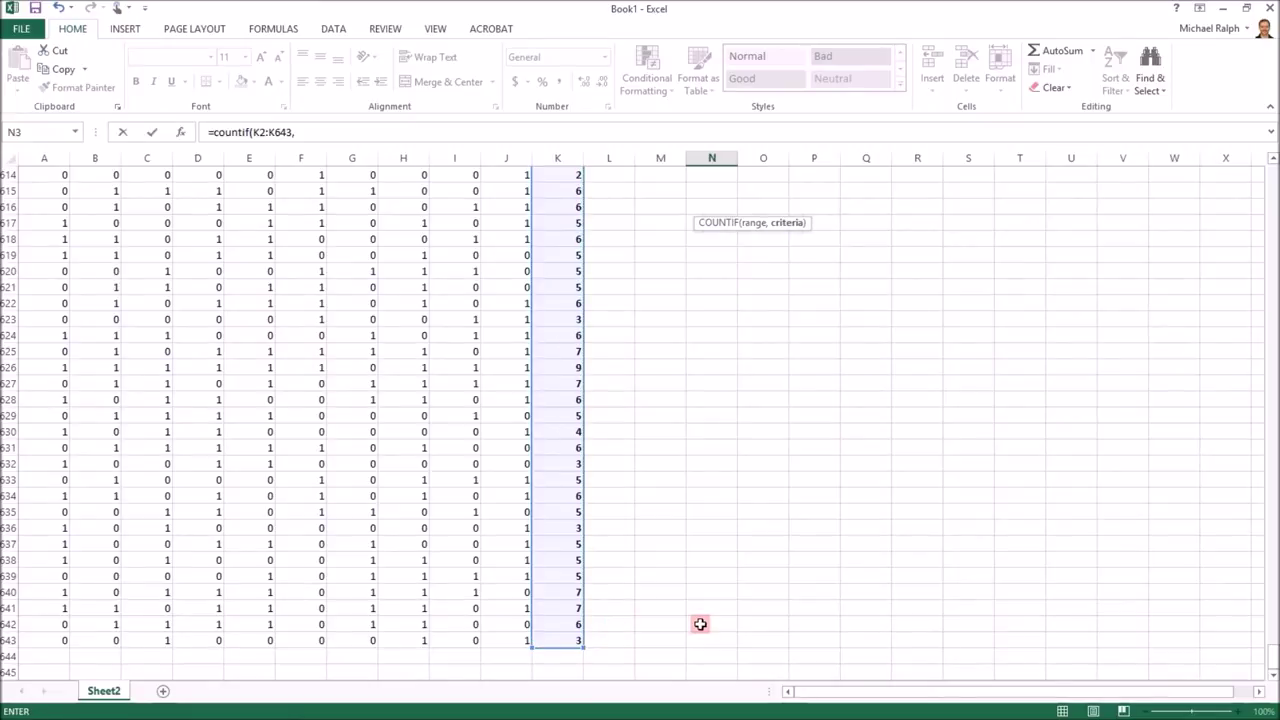
{"action": "left_click_drag", "start_coordinate": [1268, 648], "coordinate": [1272, 465]}
{"action": "left_click_drag", "start_coordinate": [1272, 181], "coordinate": [1272, 172]}
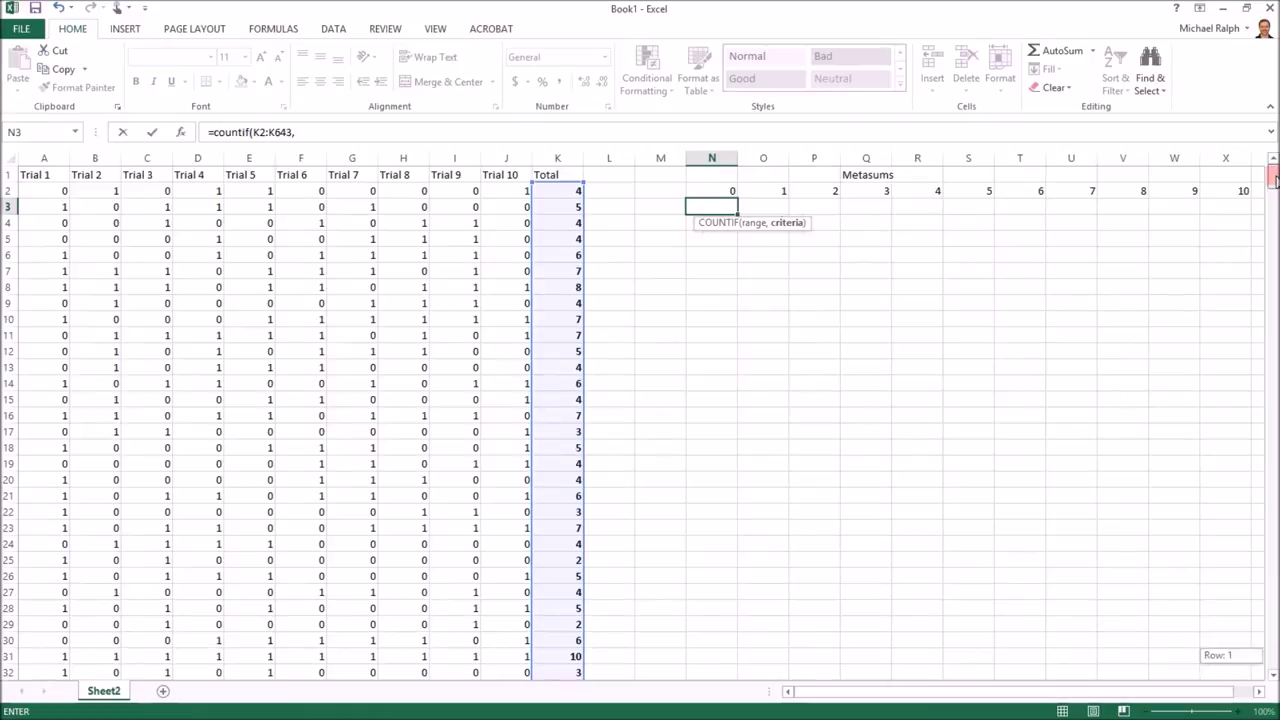
{"action": "left_click", "coordinate": [710, 190]}
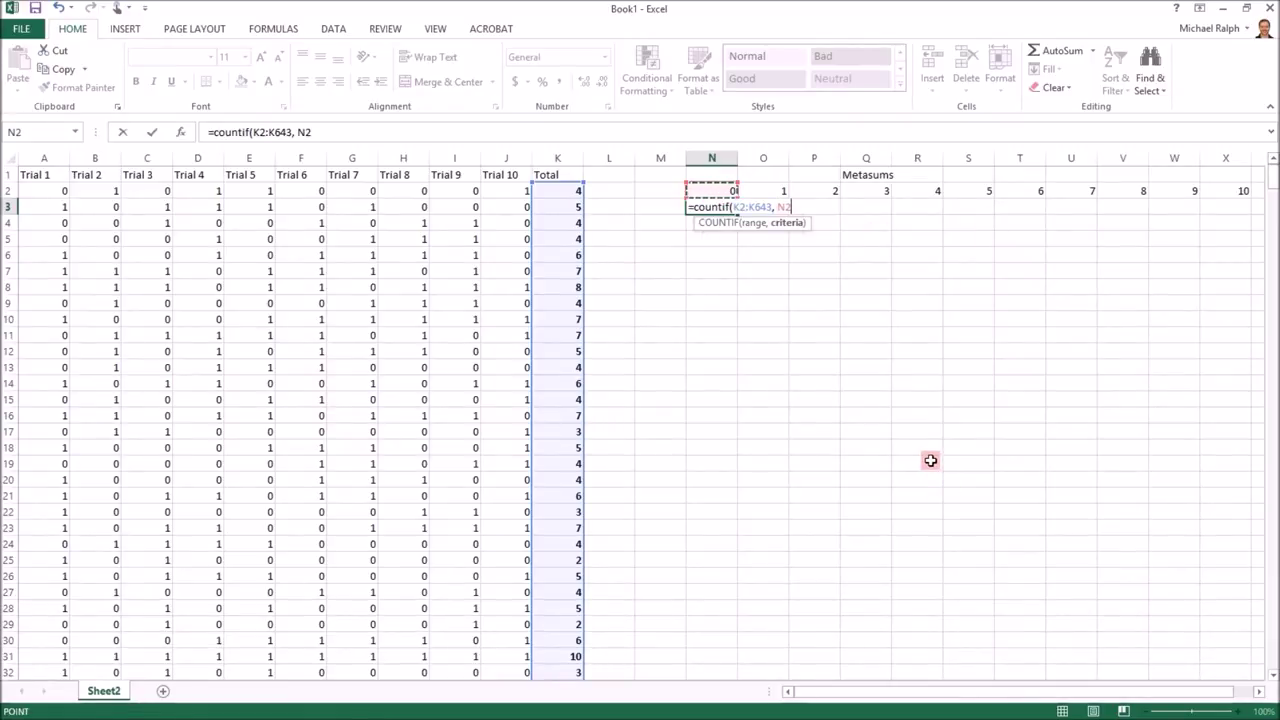
Step: Make the range $K$2:$K$643 absolute, commit, and copy the COUNTIF across to X3
{"action": "left_click", "coordinate": [741, 208]}
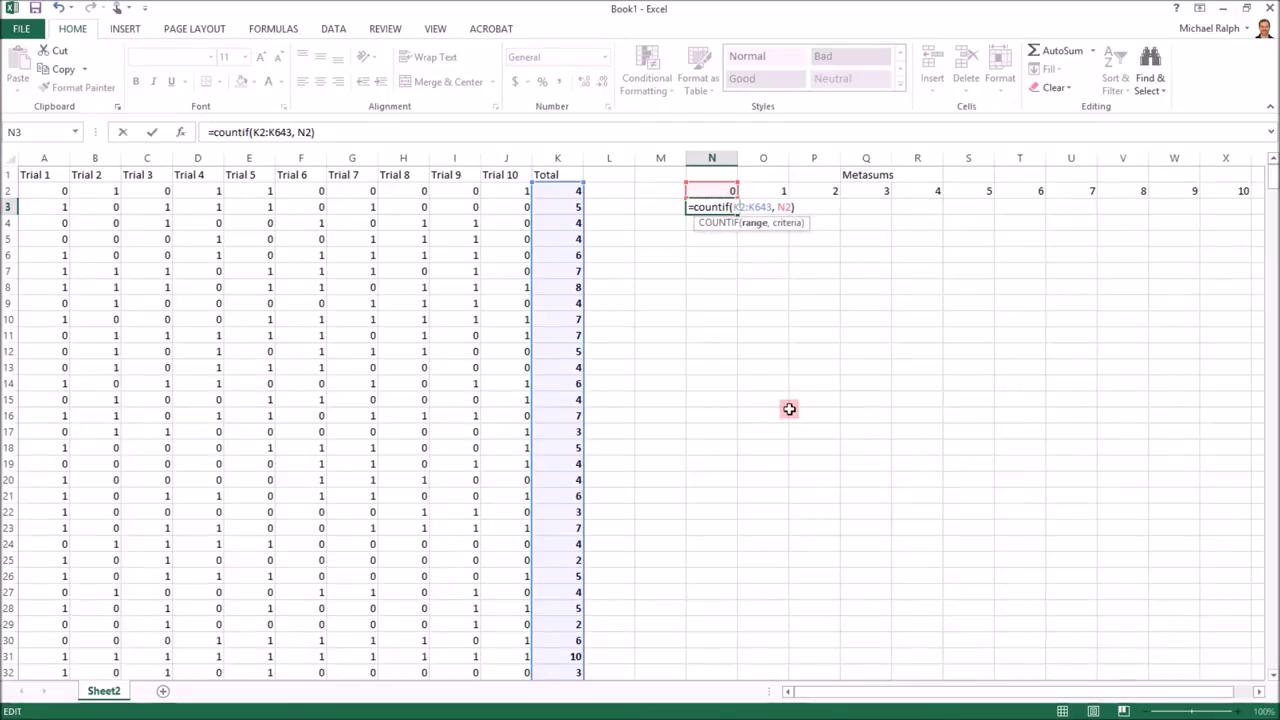
{"action": "key", "text": "F4"}
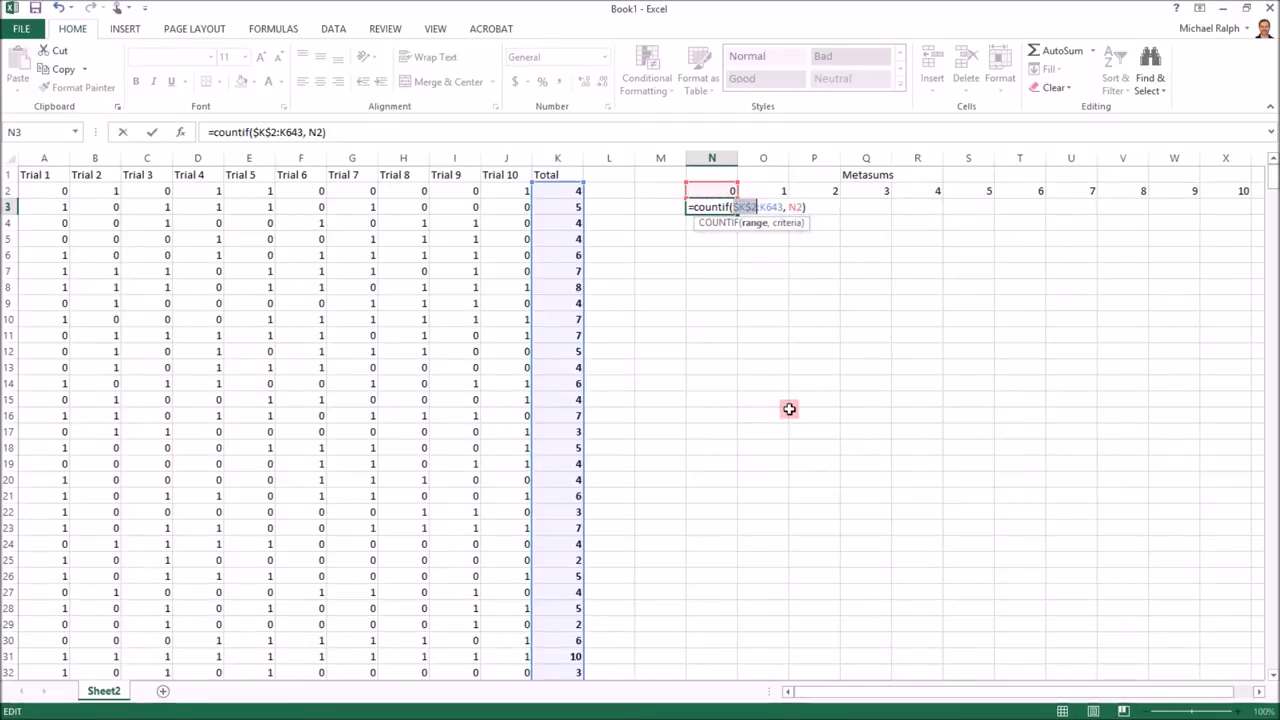
{"action": "left_click", "coordinate": [778, 204]}
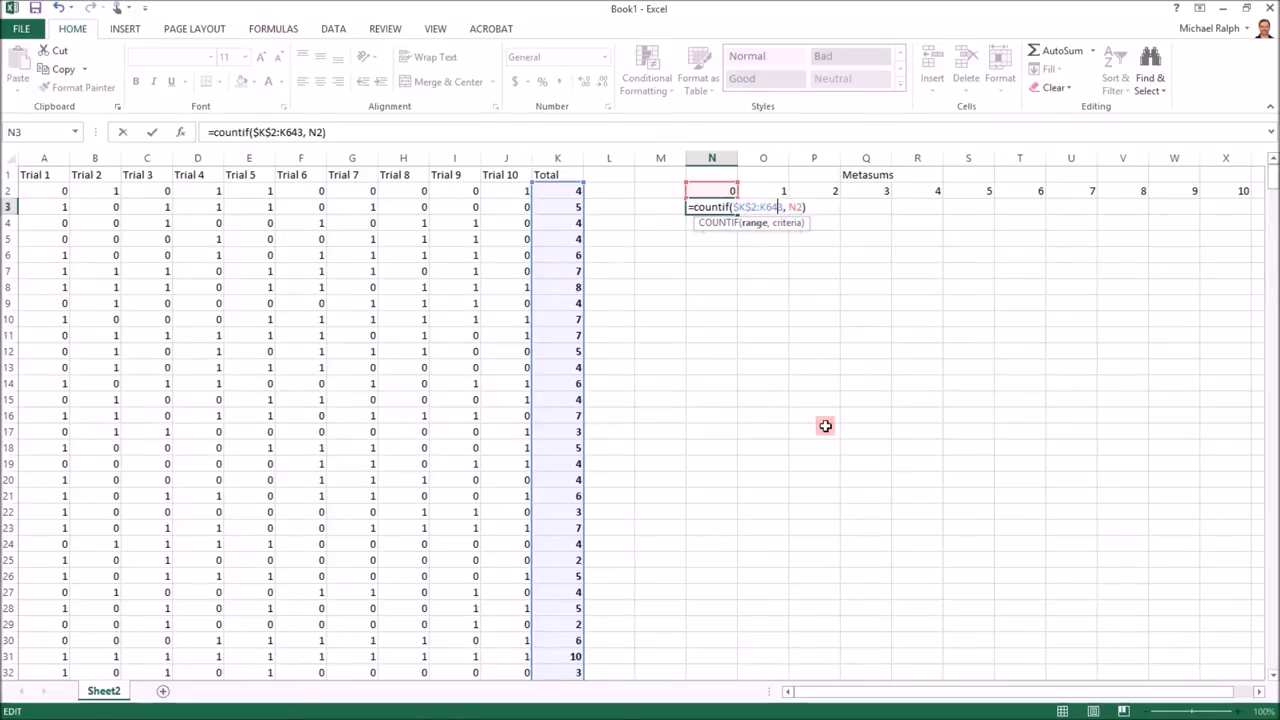
{"action": "key", "text": "F4"}
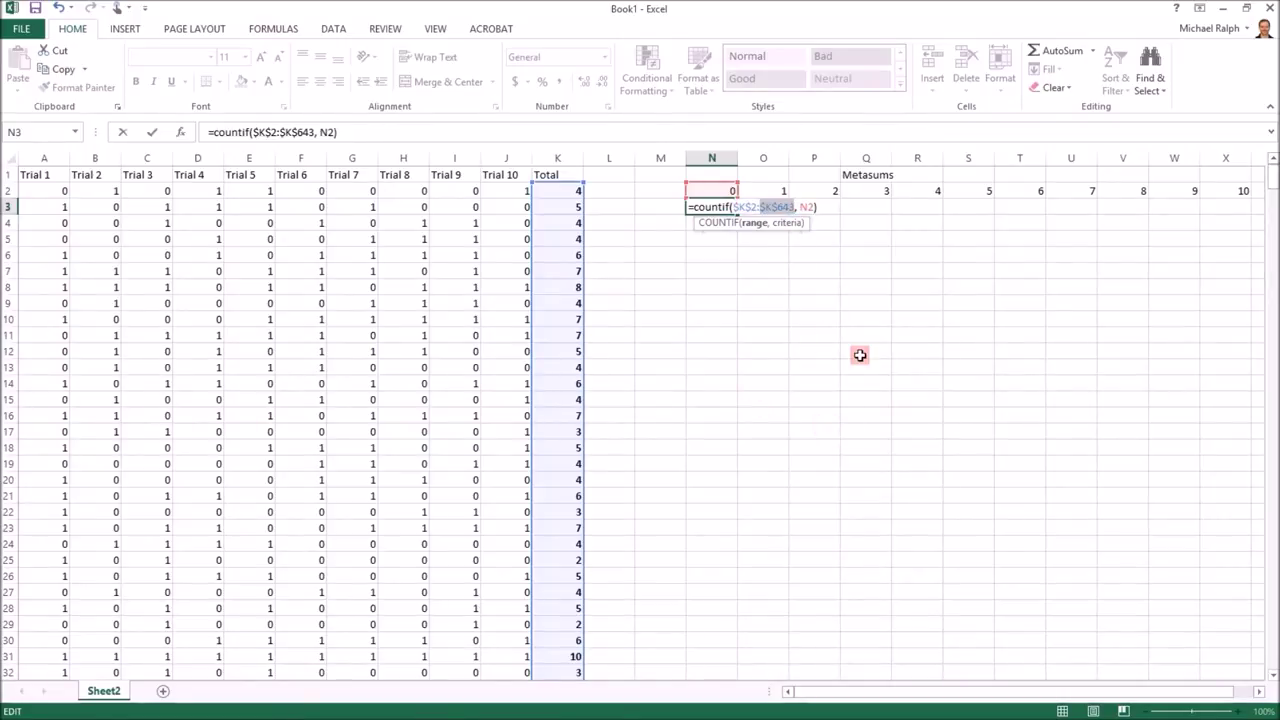
{"action": "key", "text": "ctrl+Return"}
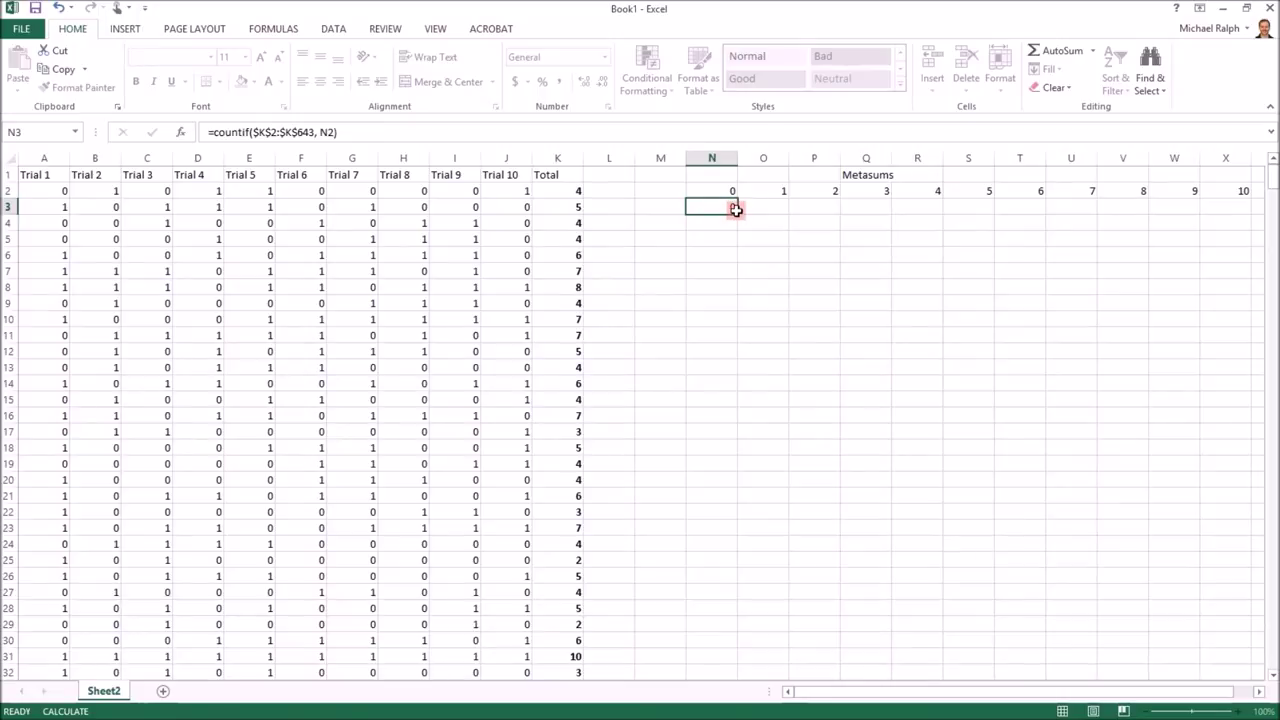
{"action": "left_click_drag", "start_coordinate": [734, 216], "coordinate": [1229, 207]}
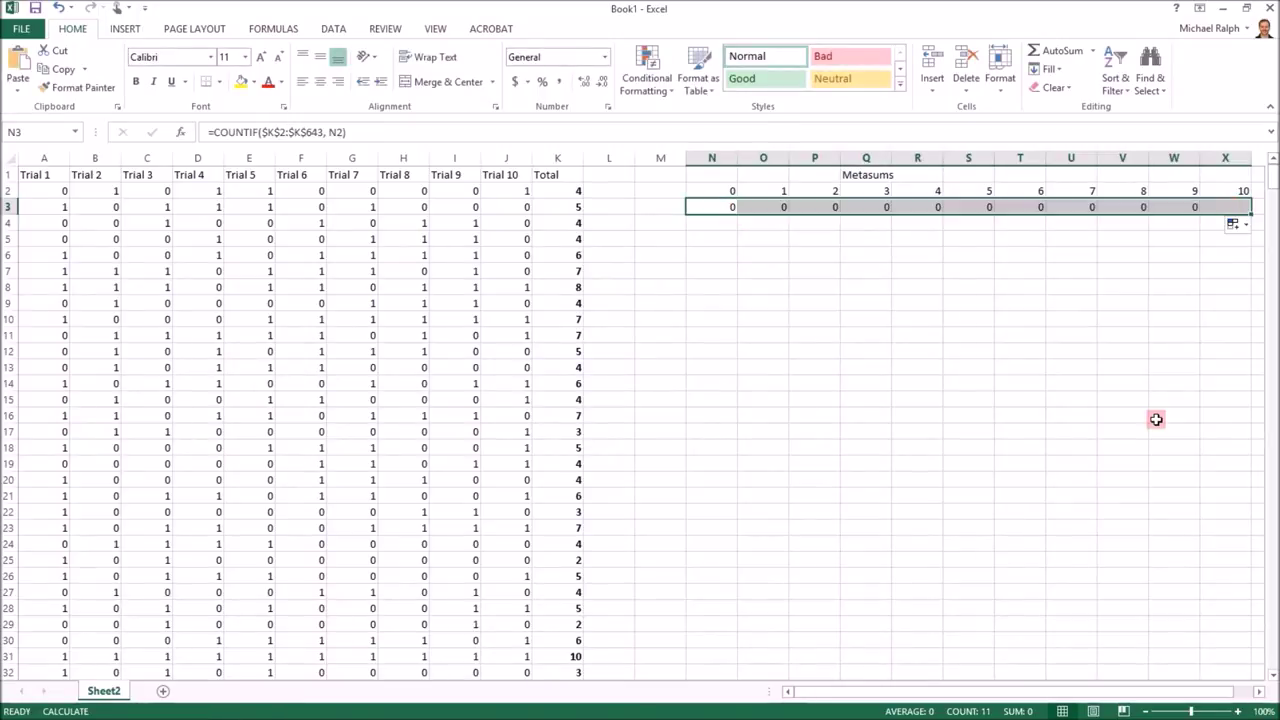
{"action": "left_click", "coordinate": [790, 397]}
Step: Recalculate the counts, then total them in M3 with =SUM(N3:X3), giving 642
{"action": "key", "text": "F9"}
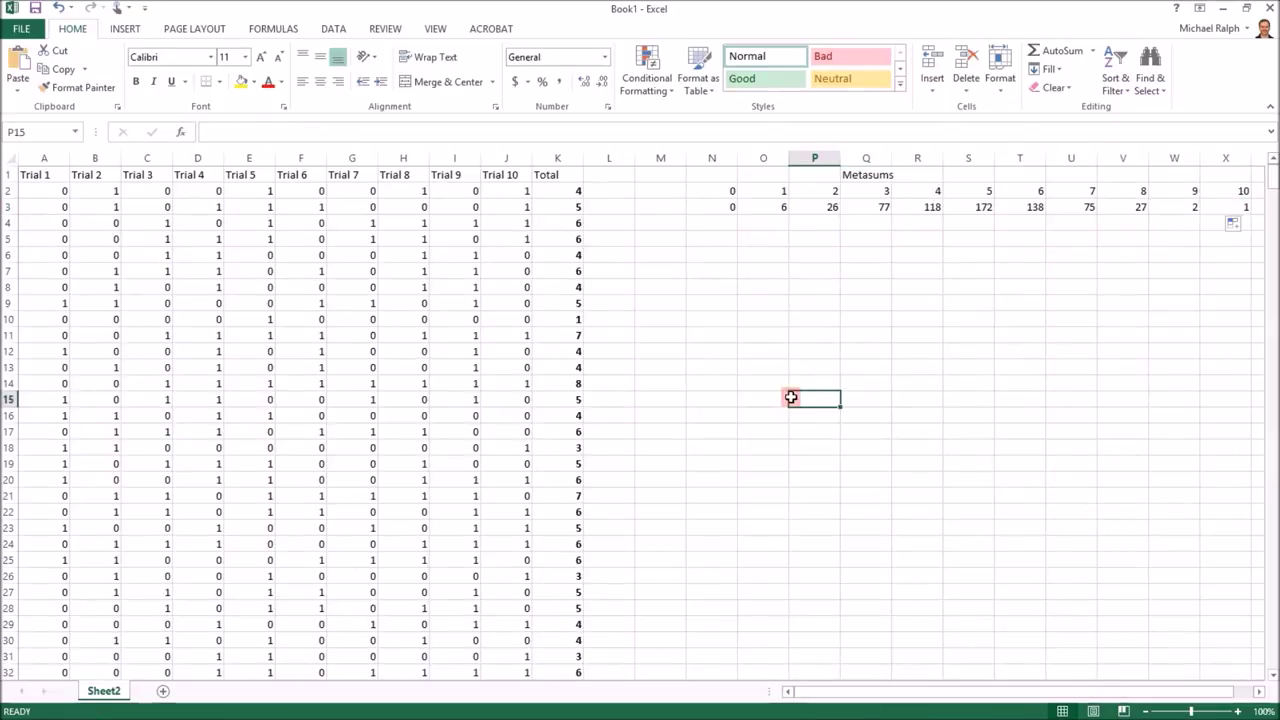
{"action": "key", "text": "F9"}
{"action": "key", "text": "F9"}
{"action": "key", "text": "F9"}
{"action": "key", "text": "F9"}
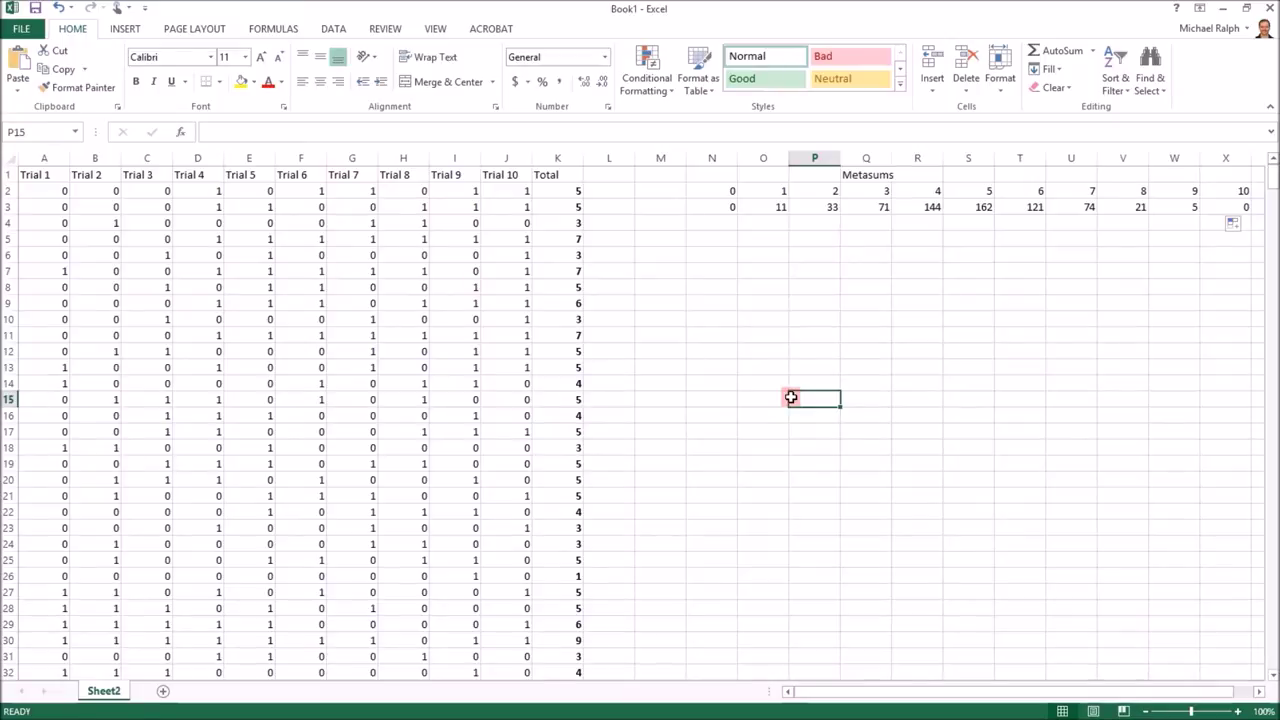
{"action": "key", "text": "F9"}
{"action": "key", "text": "F9"}
{"action": "key", "text": "F9"}
{"action": "key", "text": "F9"}
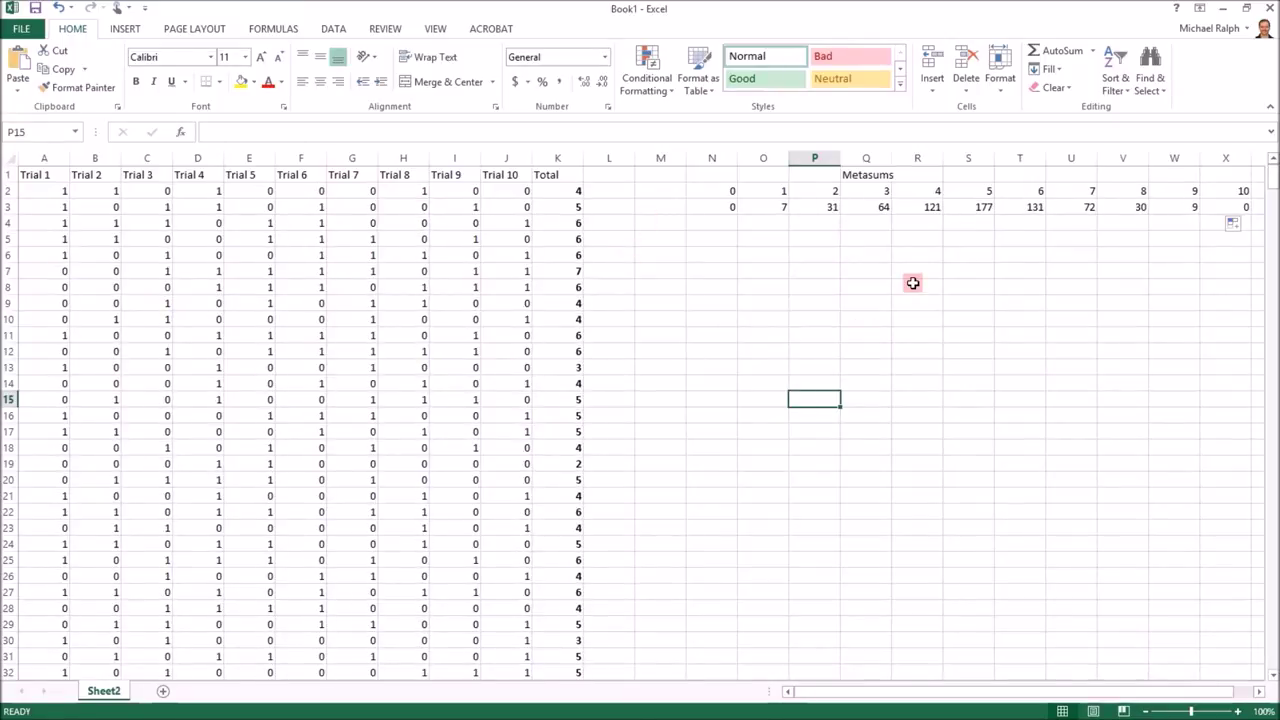
{"action": "left_click", "coordinate": [681, 204]}
{"action": "type", "text": "="}
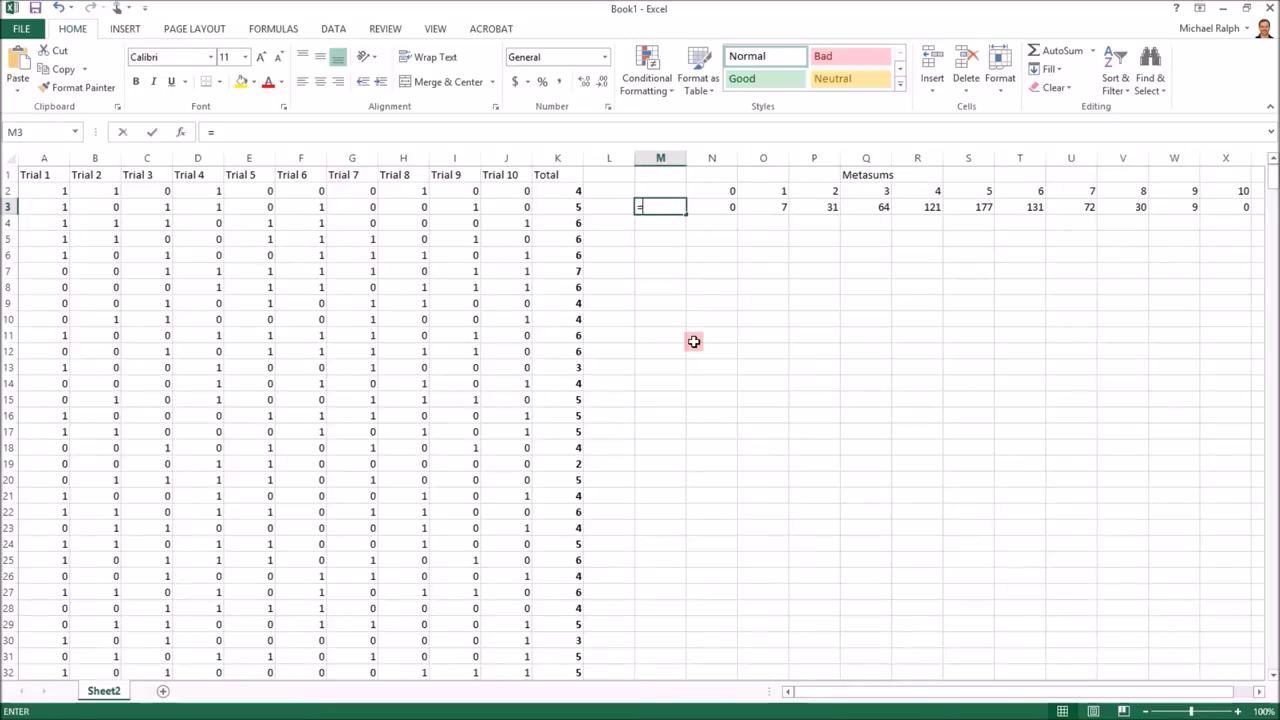
{"action": "type", "text": "sum("}
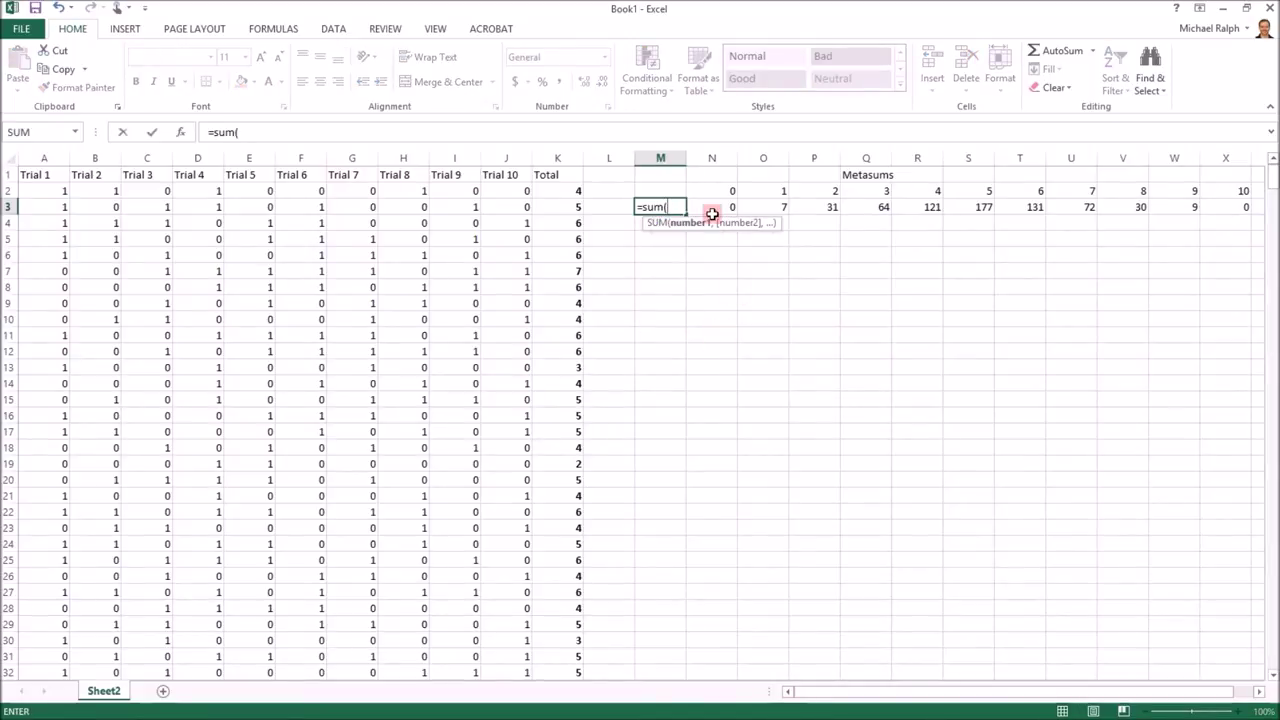
{"action": "left_click_drag", "start_coordinate": [714, 203], "coordinate": [1223, 209]}
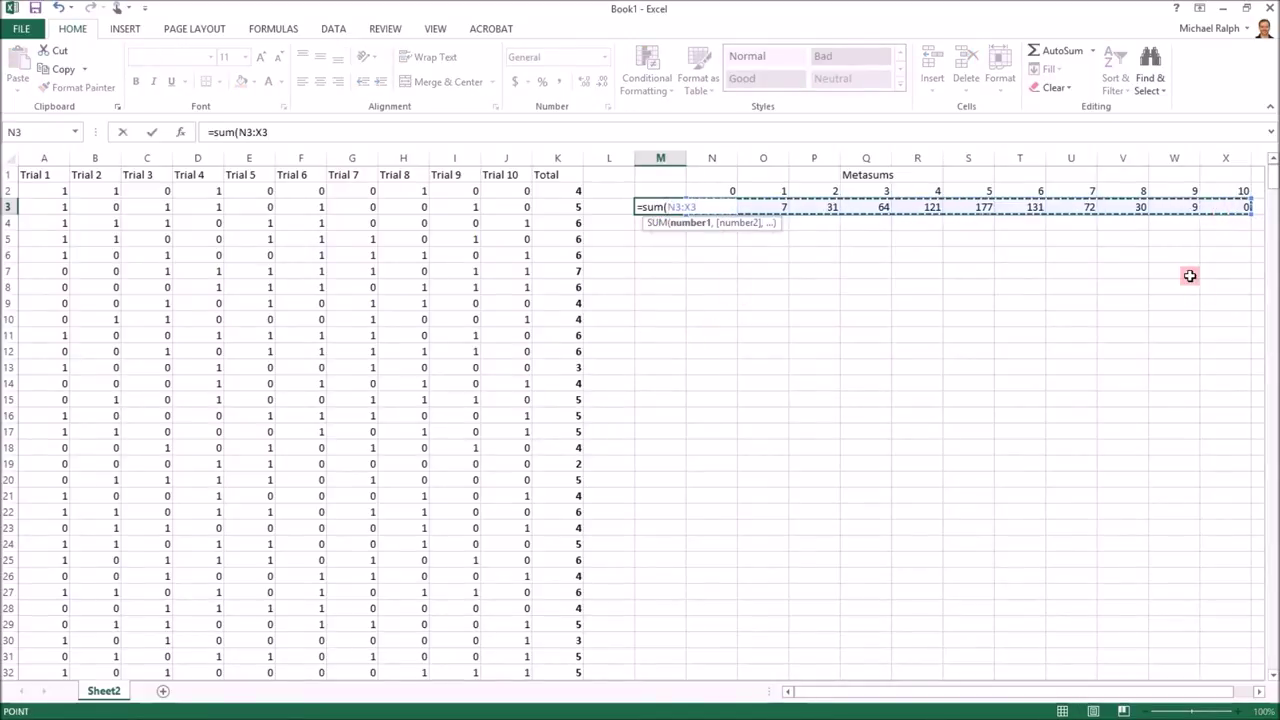
{"action": "key", "text": "Return"}
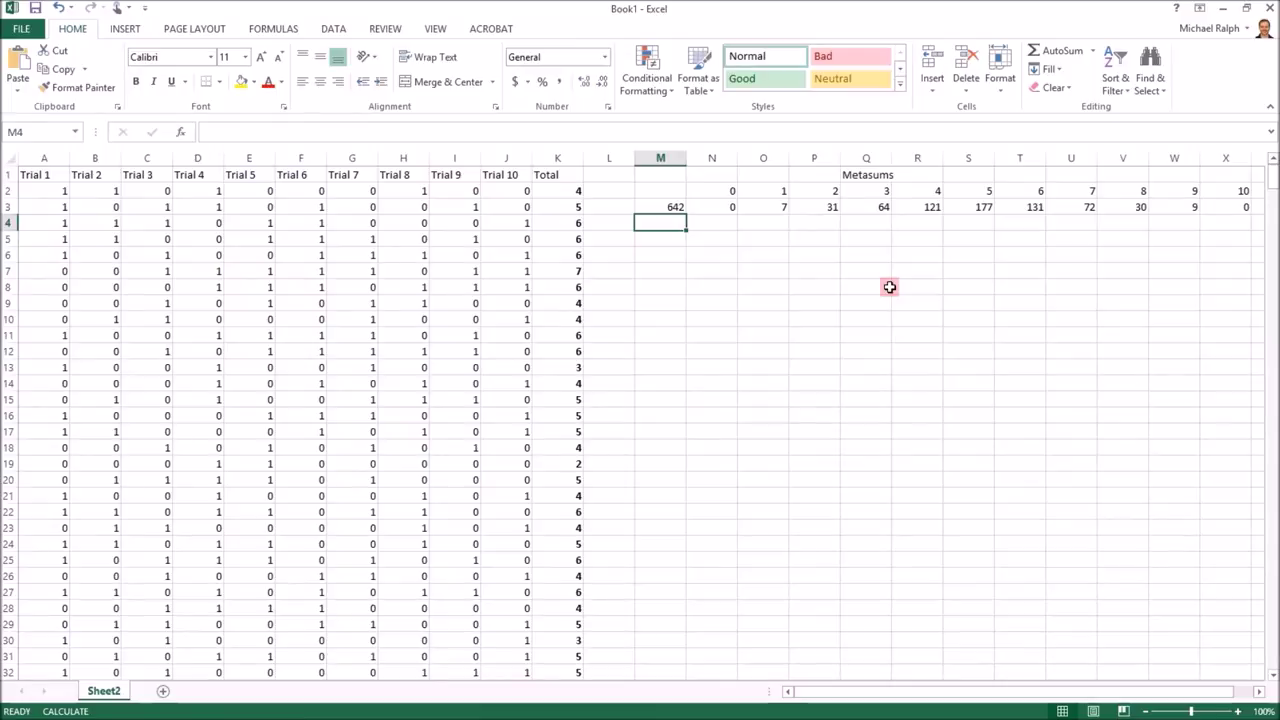
{"action": "left_click", "coordinate": [730, 207]}
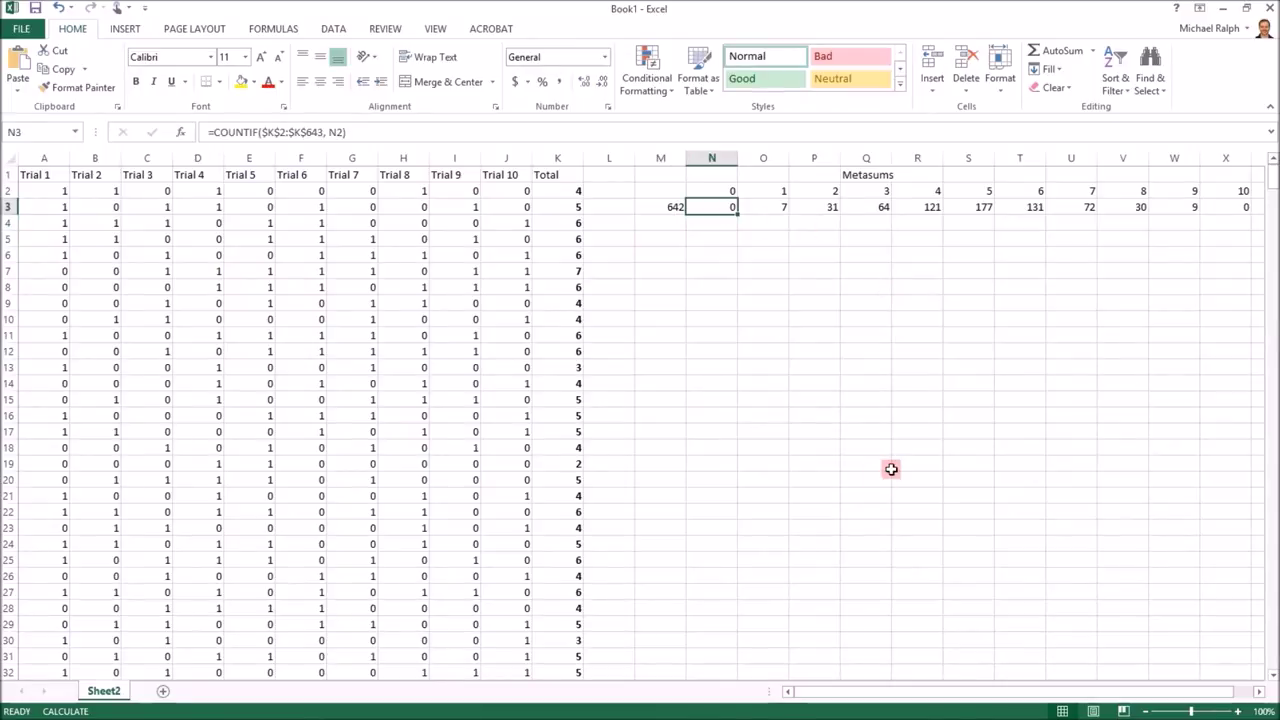
Step: Rerun the random trials repeatedly, checking the COUNTIF formula in Q3
{"action": "key", "text": "F9"}
{"action": "key", "text": "F9"}
{"action": "key", "text": "F9"}
{"action": "key", "text": "F9"}
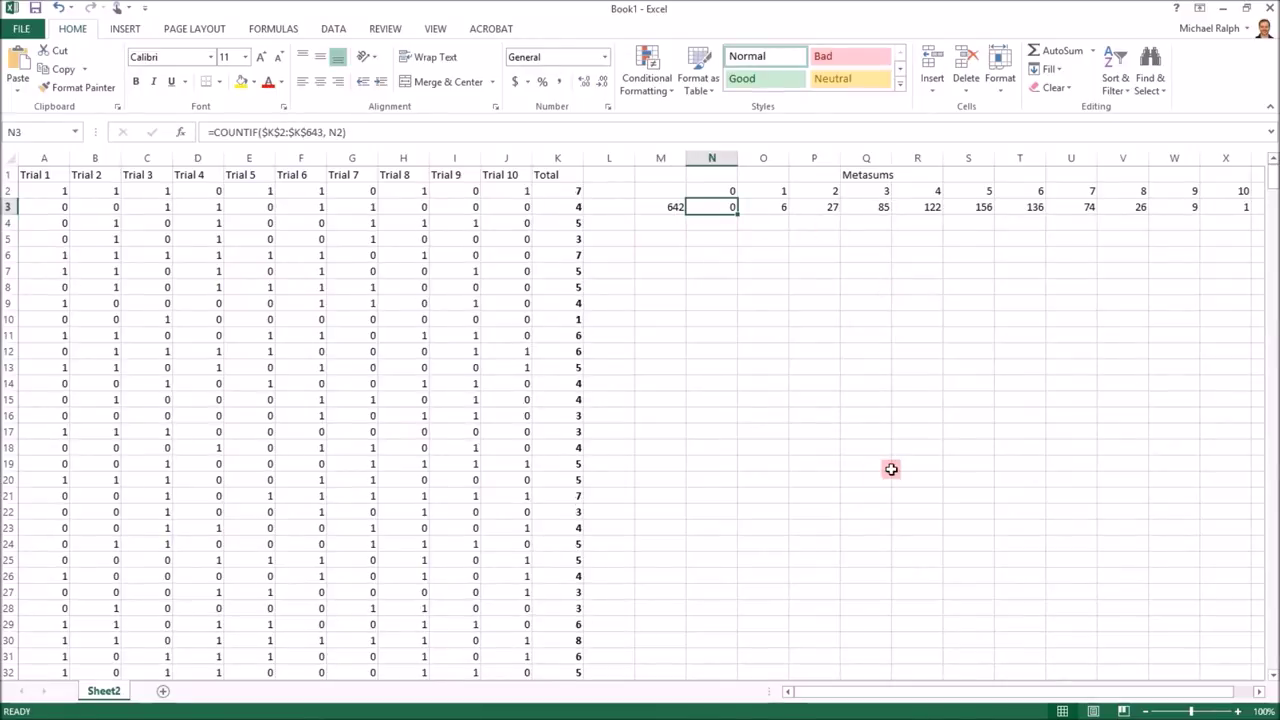
{"action": "key", "text": "F9"}
{"action": "key", "text": "F9"}
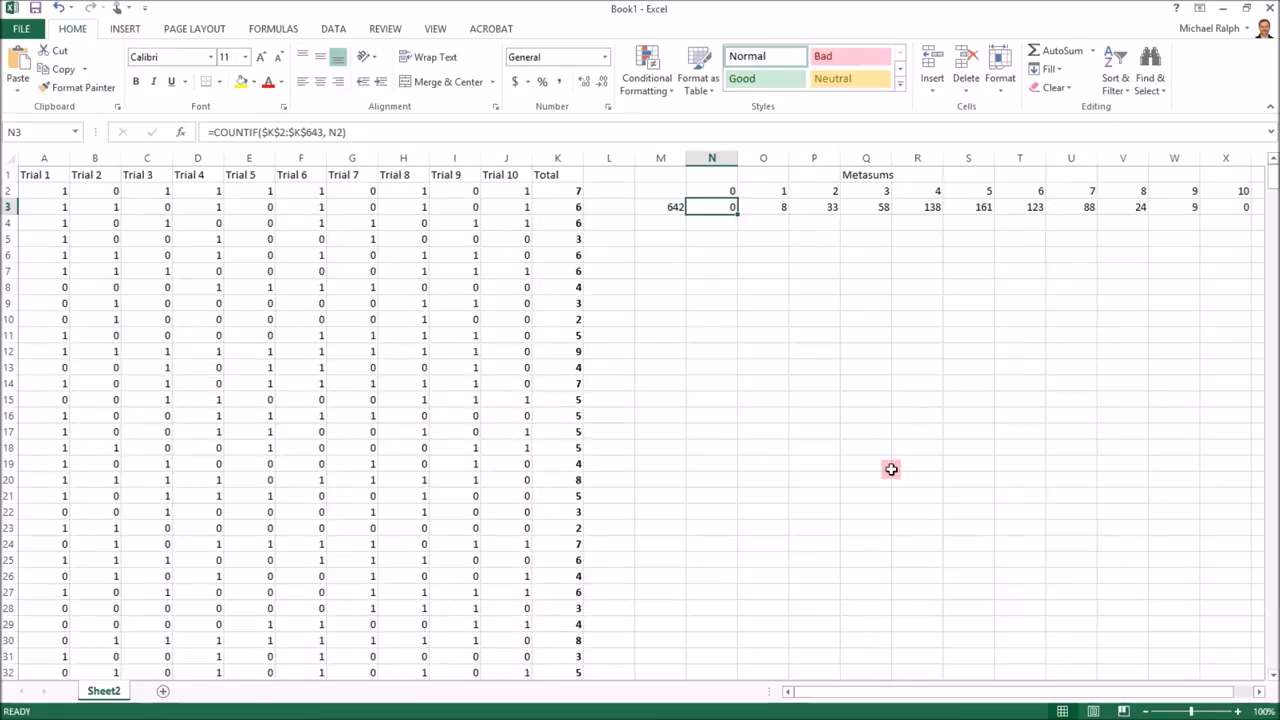
{"action": "key", "text": "F9"}
{"action": "key", "text": "F9"}
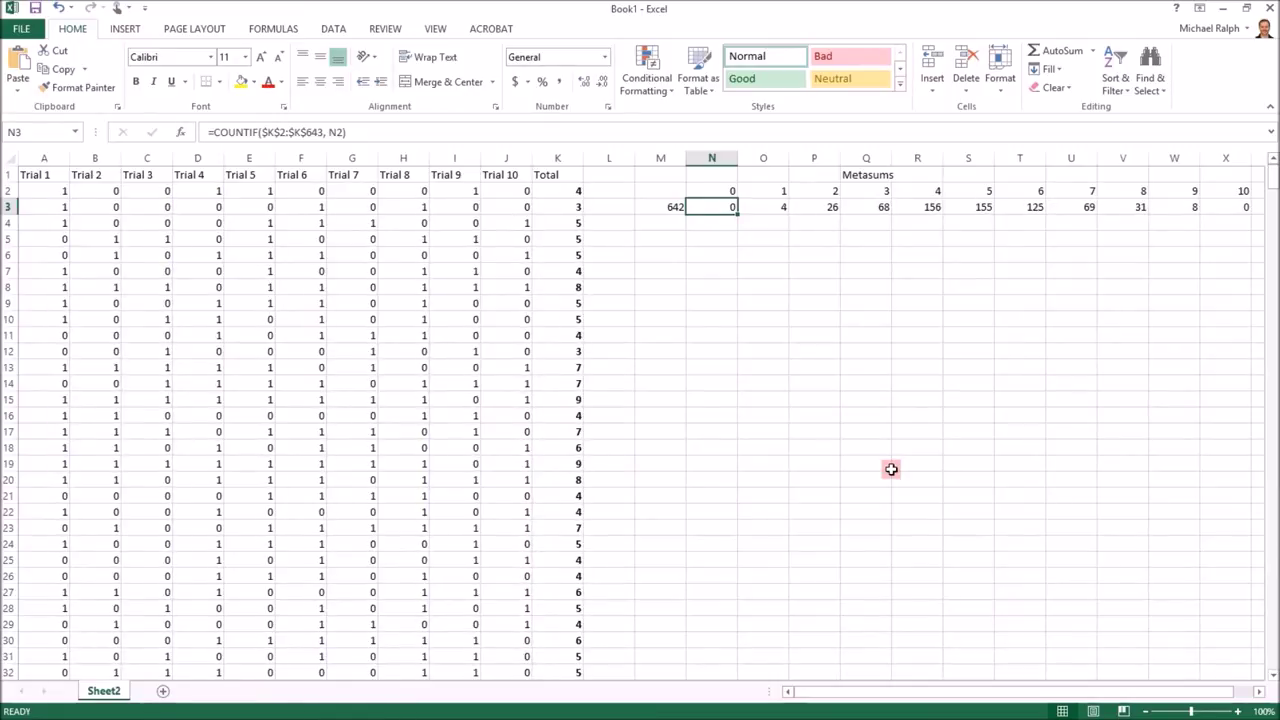
{"action": "key", "text": "F9"}
{"action": "key", "text": "F9"}
{"action": "key", "text": "F9"}
{"action": "key", "text": "F9"}
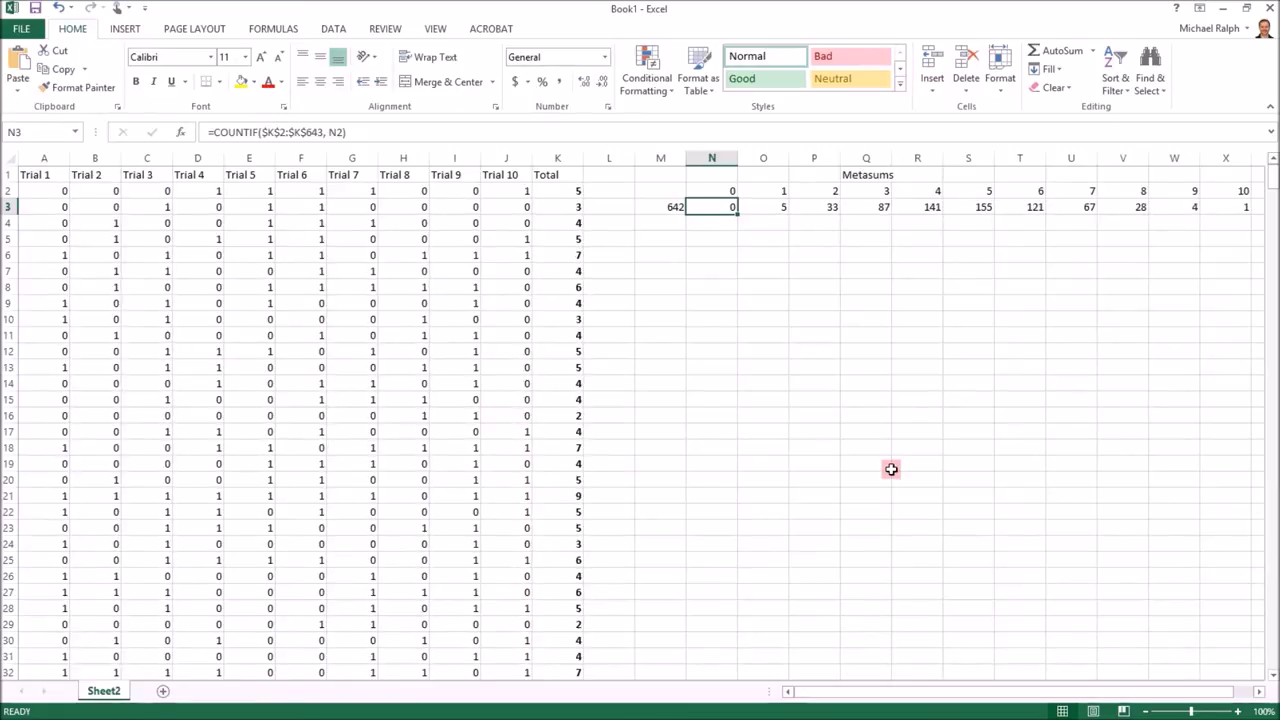
{"action": "key", "text": "F9"}
{"action": "key", "text": "F9"}
{"action": "key", "text": "F9"}
{"action": "key", "text": "F9"}
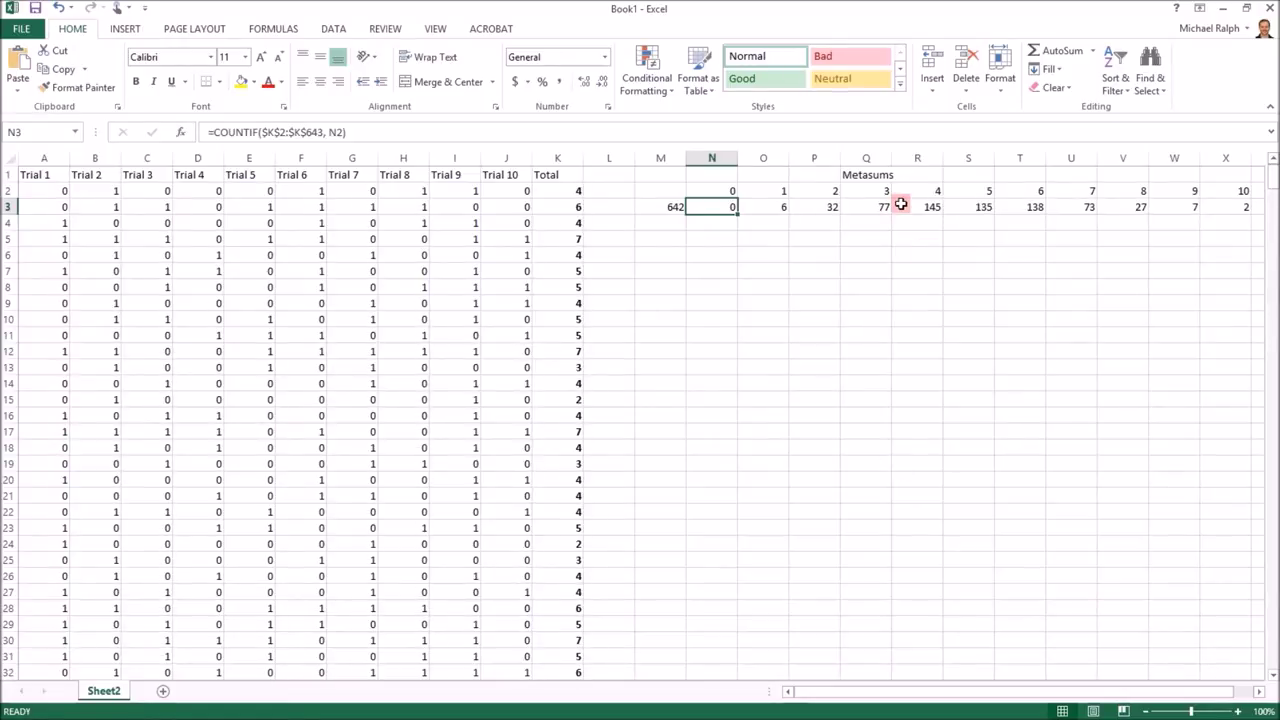
{"action": "left_click", "coordinate": [876, 207]}
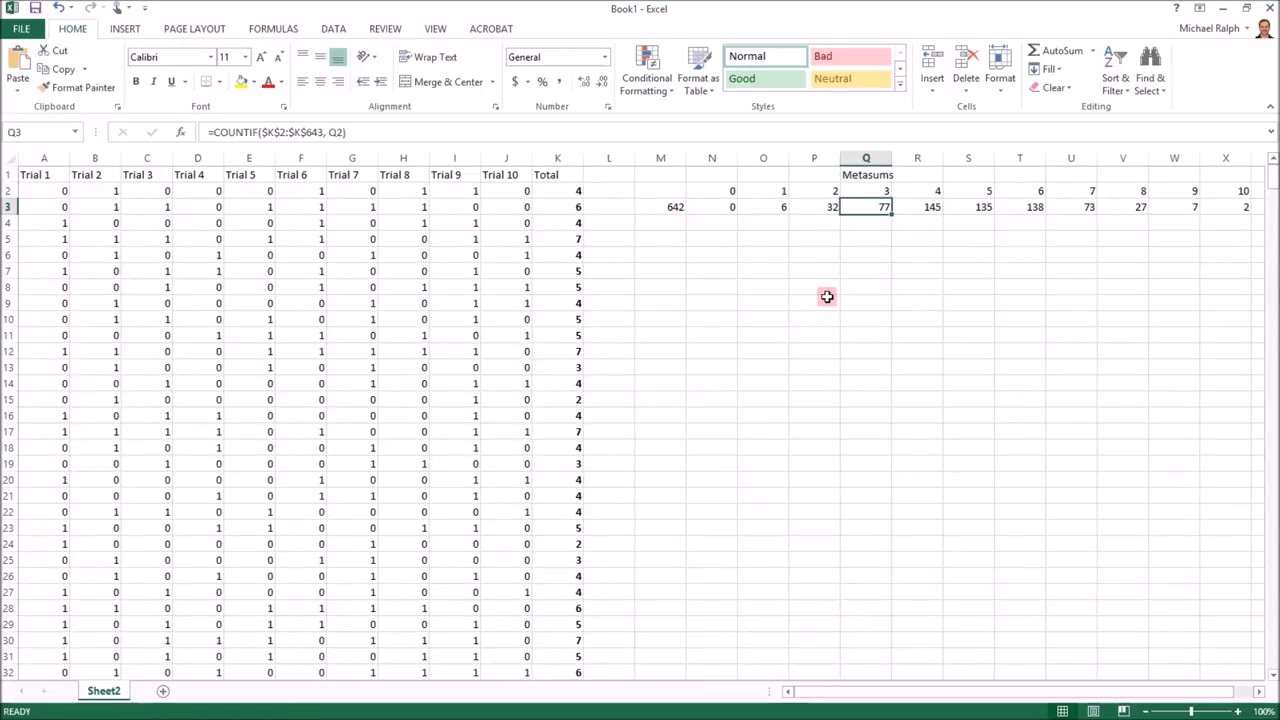
{"action": "key", "text": "F9"}
{"action": "key", "text": "F9"}
{"action": "key", "text": "F9"}
{"action": "key", "text": "F9"}
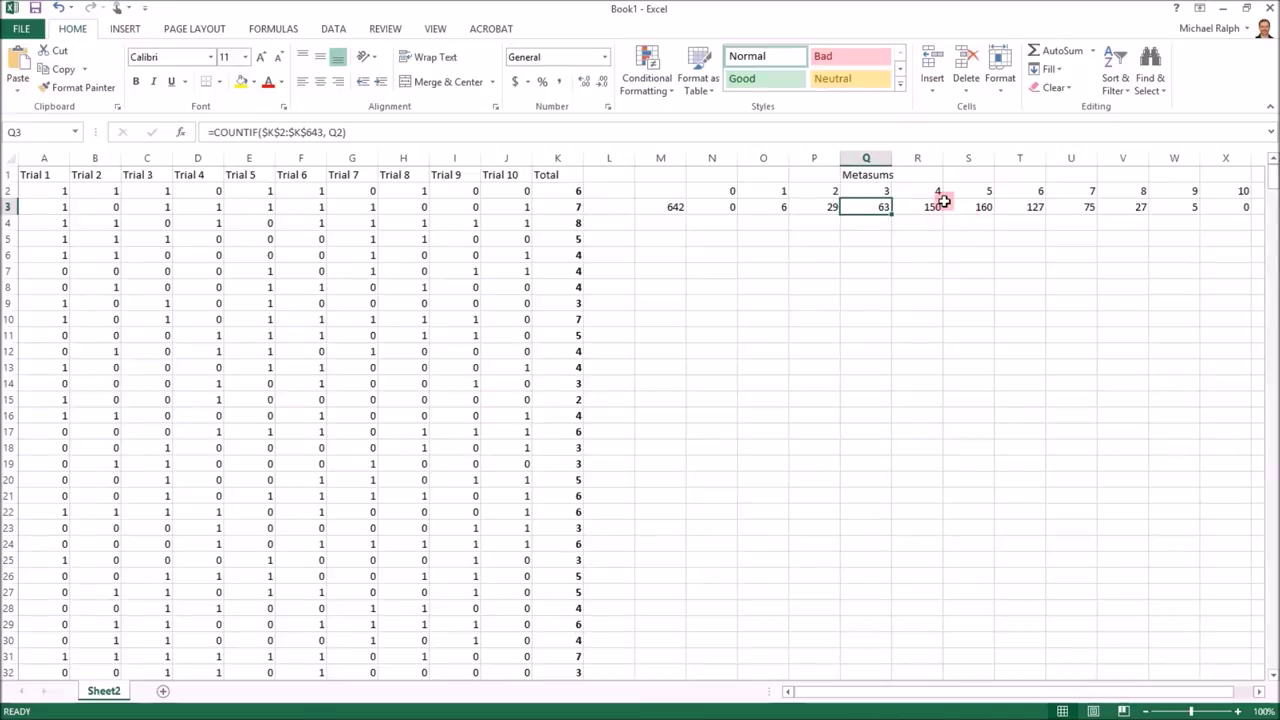
{"action": "key", "text": "F9"}
{"action": "key", "text": "F9"}
Step: Keep recalculating while inspecting counts in R3 and S3, then begin a formula in N4
{"action": "left_click", "coordinate": [930, 206]}
{"action": "key", "text": "F9"}
{"action": "key", "text": "F9"}
{"action": "left_click", "coordinate": [979, 209]}
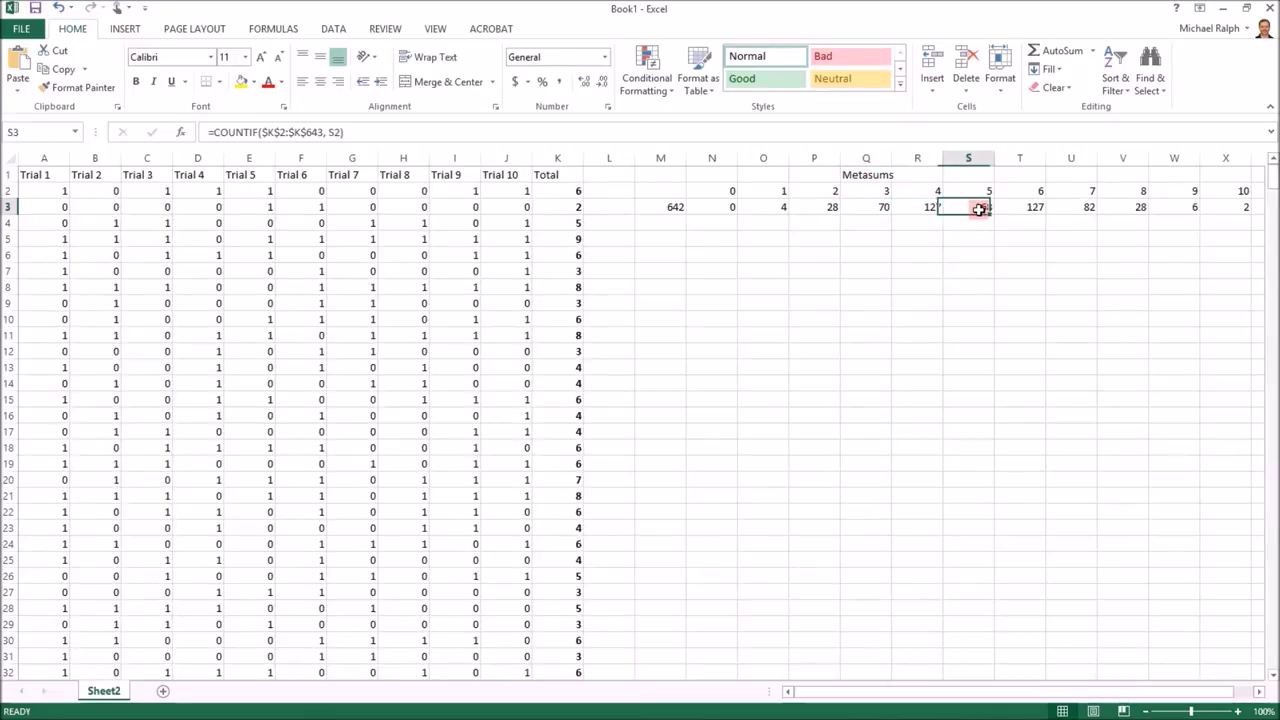
{"action": "key", "text": "F9"}
{"action": "key", "text": "F9"}
{"action": "left_click", "coordinate": [990, 333]}
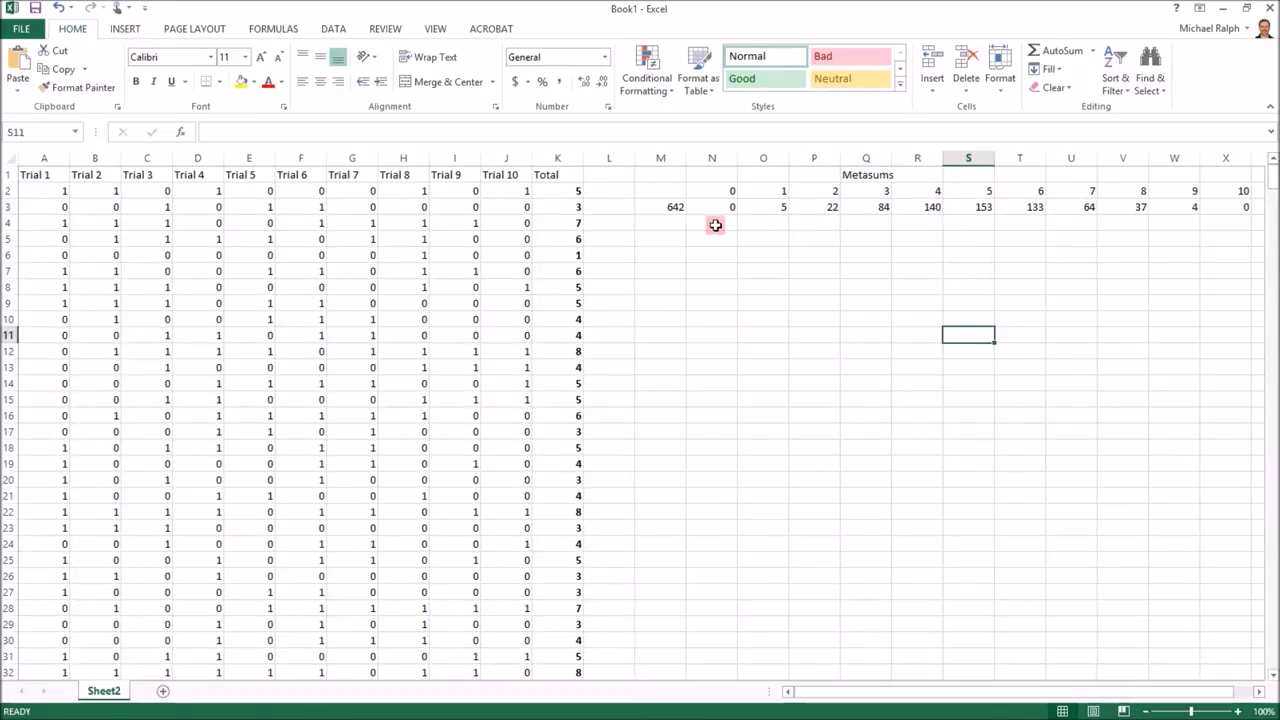
{"action": "left_click", "coordinate": [715, 225]}
{"action": "type", "text": "="}
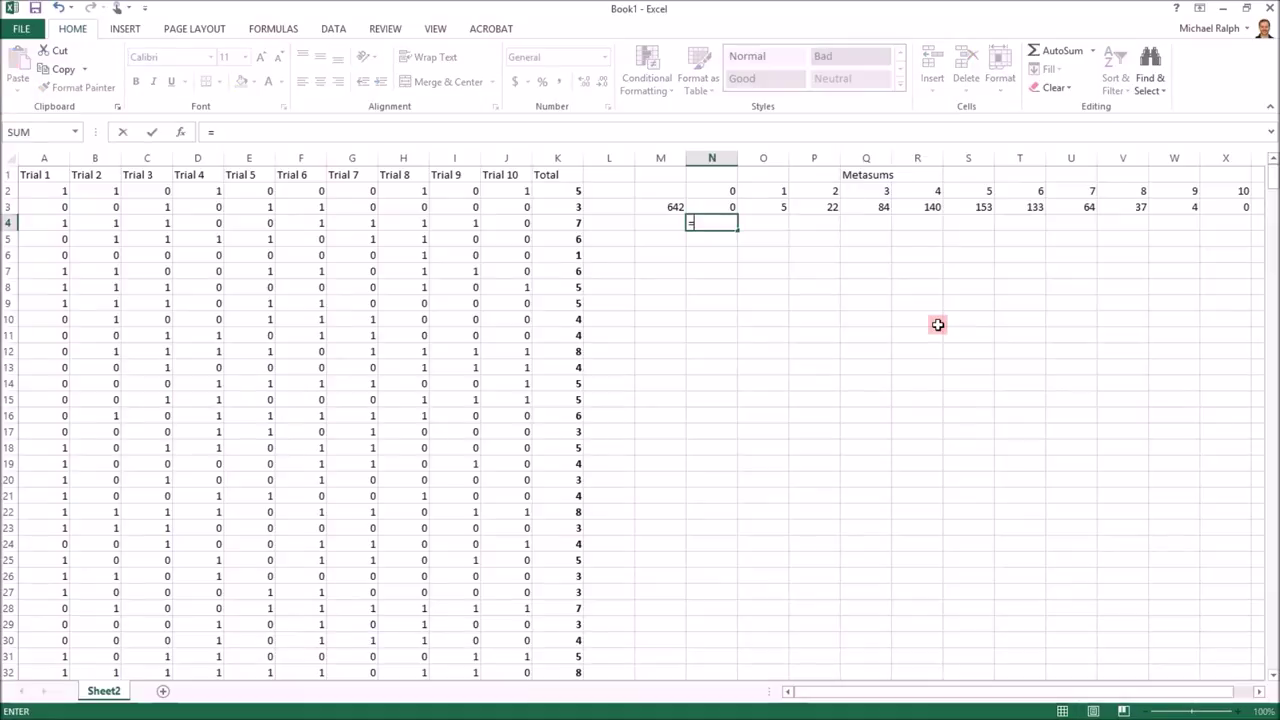
Step: Enter =N3/$M$3 in N4 and copy it across to X4 for each outcome's proportion
{"action": "left_click", "coordinate": [725, 206]}
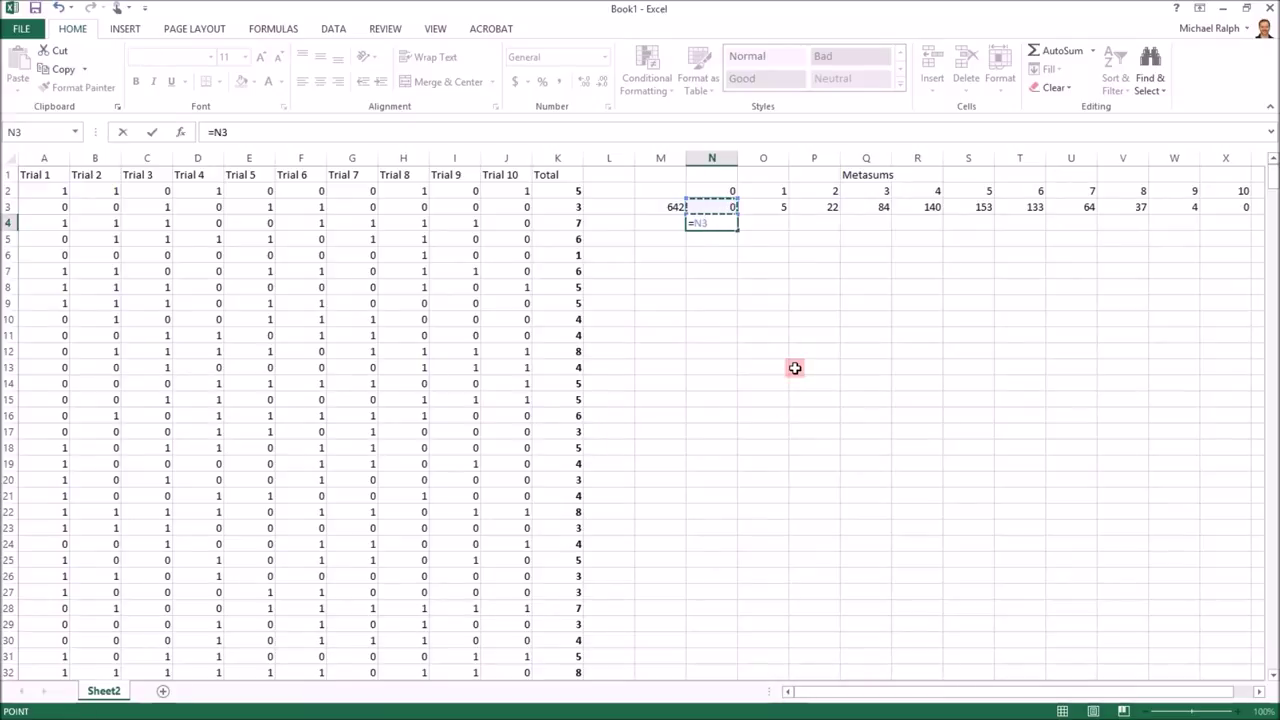
{"action": "left_click", "coordinate": [656, 204]}
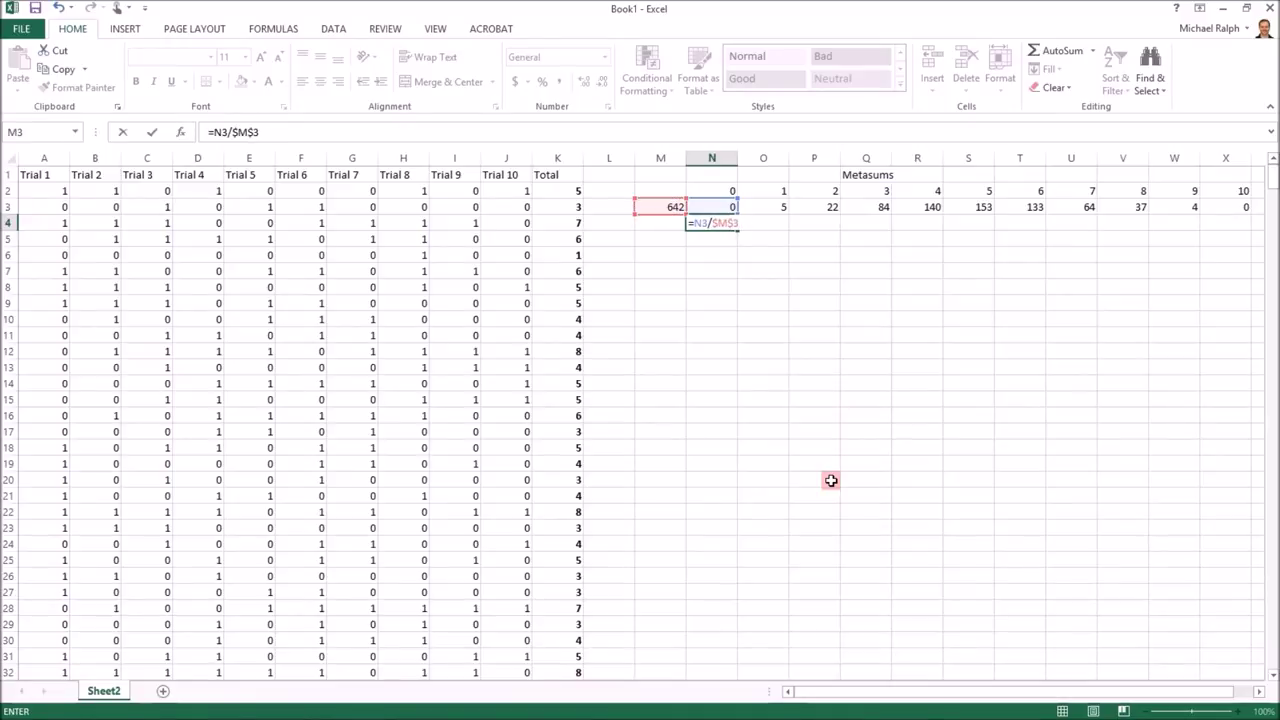
{"action": "key", "text": "Return"}
{"action": "left_click", "coordinate": [730, 223]}
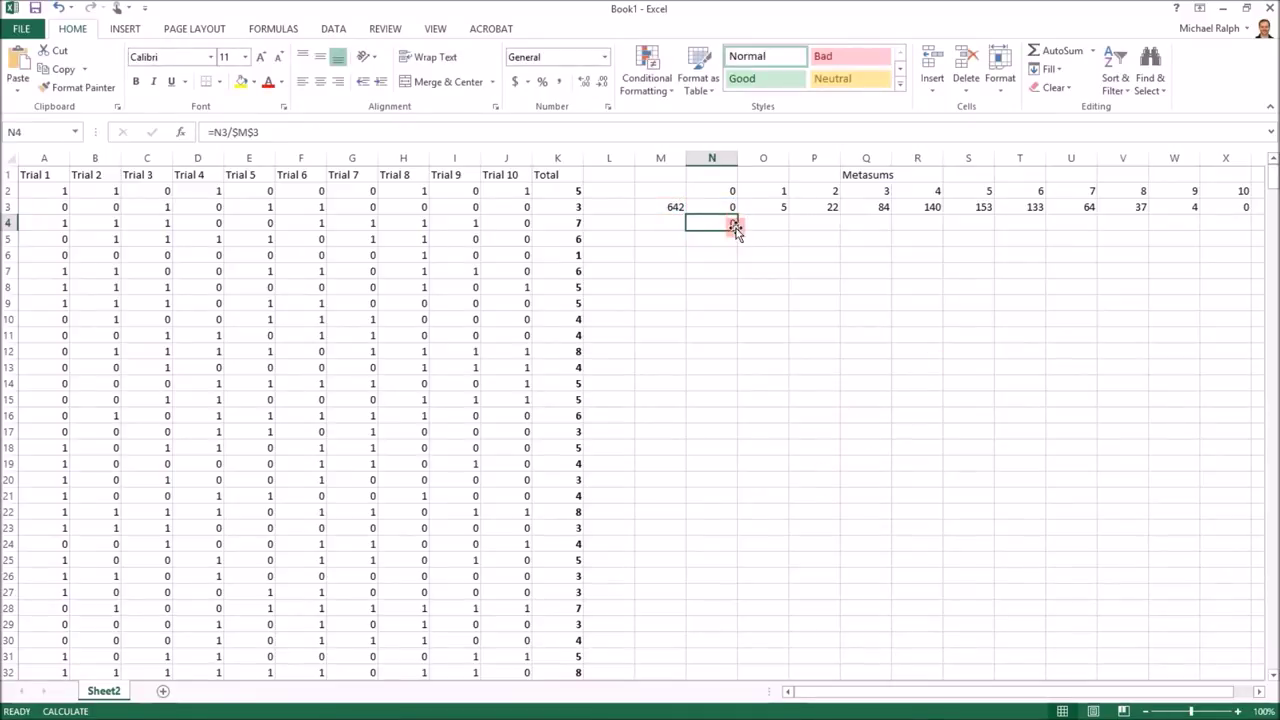
{"action": "left_click_drag", "start_coordinate": [735, 228], "coordinate": [1231, 220]}
Step: Format the row 4 proportions N4:X4 as percentages with 0 decimal places
{"action": "right_click", "coordinate": [1196, 220]}
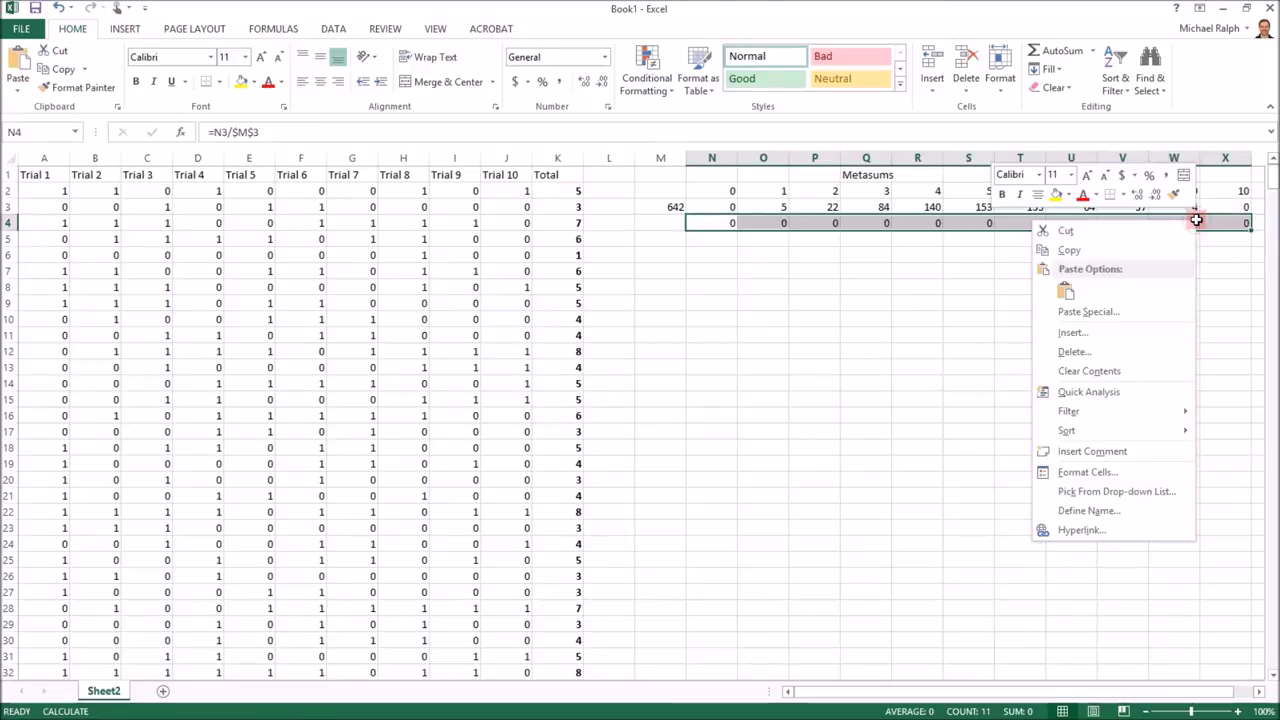
{"action": "left_click", "coordinate": [1096, 472]}
{"action": "left_click", "coordinate": [896, 405]}
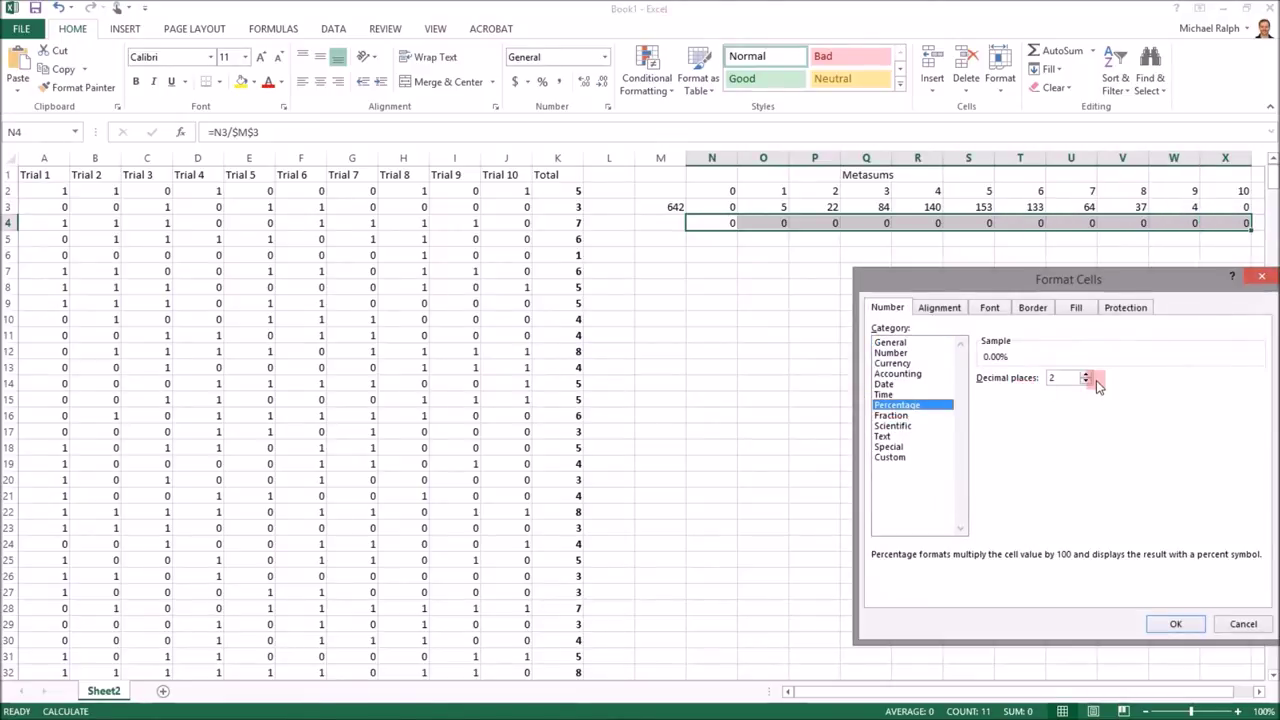
{"action": "left_click", "coordinate": [1166, 623]}
{"action": "left_click", "coordinate": [886, 415]}
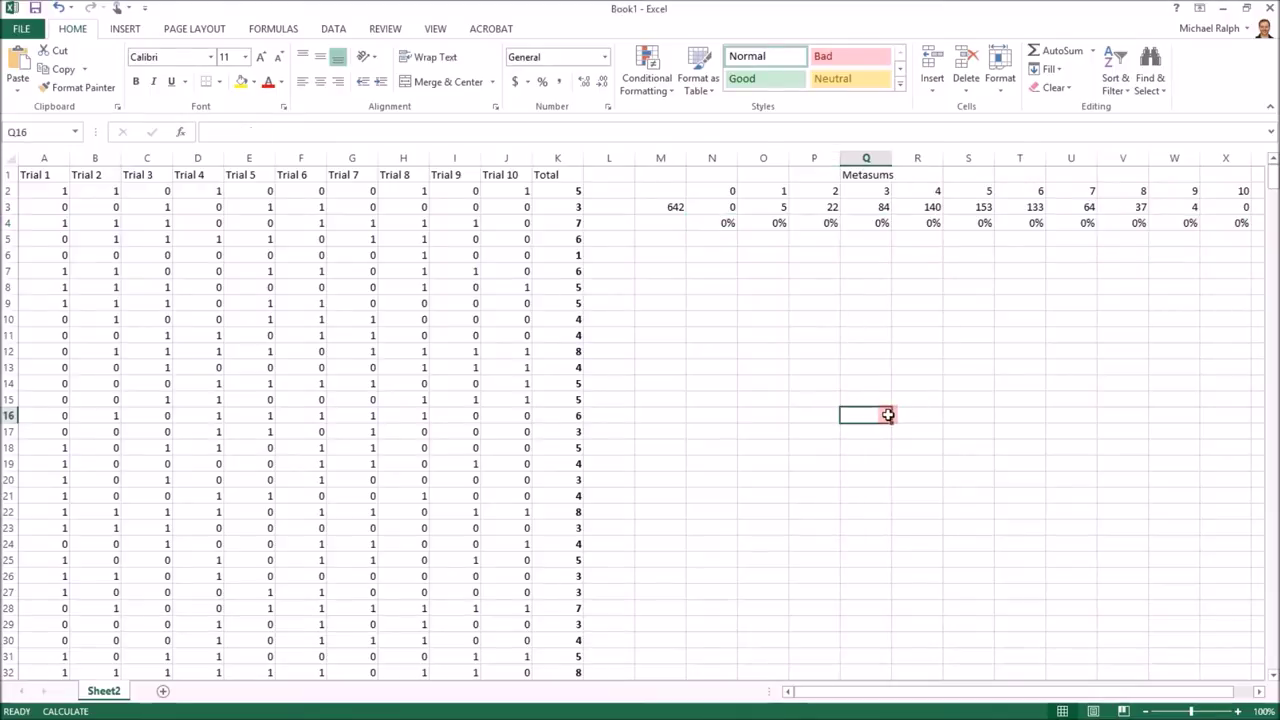
Step: Recalculate the trials twice with F9, check S4's formula, and select the percentages N4:X4
{"action": "key", "text": "F9"}
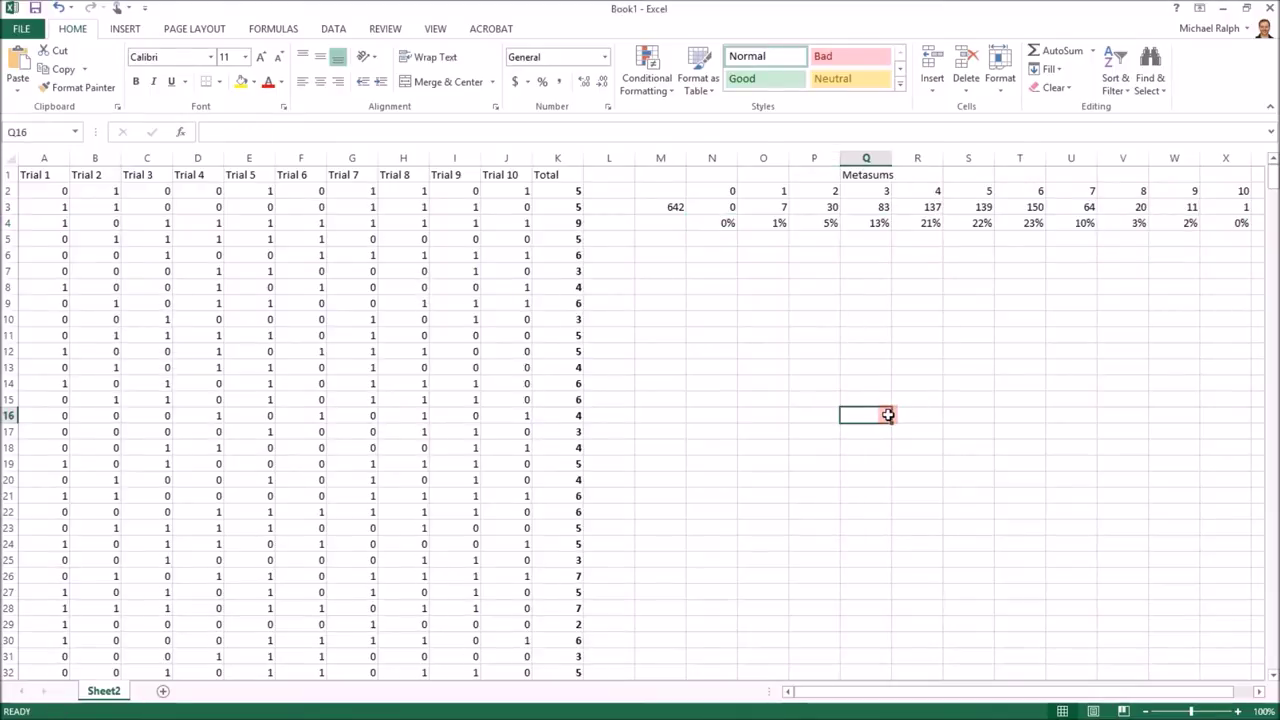
{"action": "key", "text": "F9"}
{"action": "key", "text": "F9"}
{"action": "key", "text": "F9"}
{"action": "key", "text": "F9"}
{"action": "key", "text": "F9"}
{"action": "key", "text": "F9"}
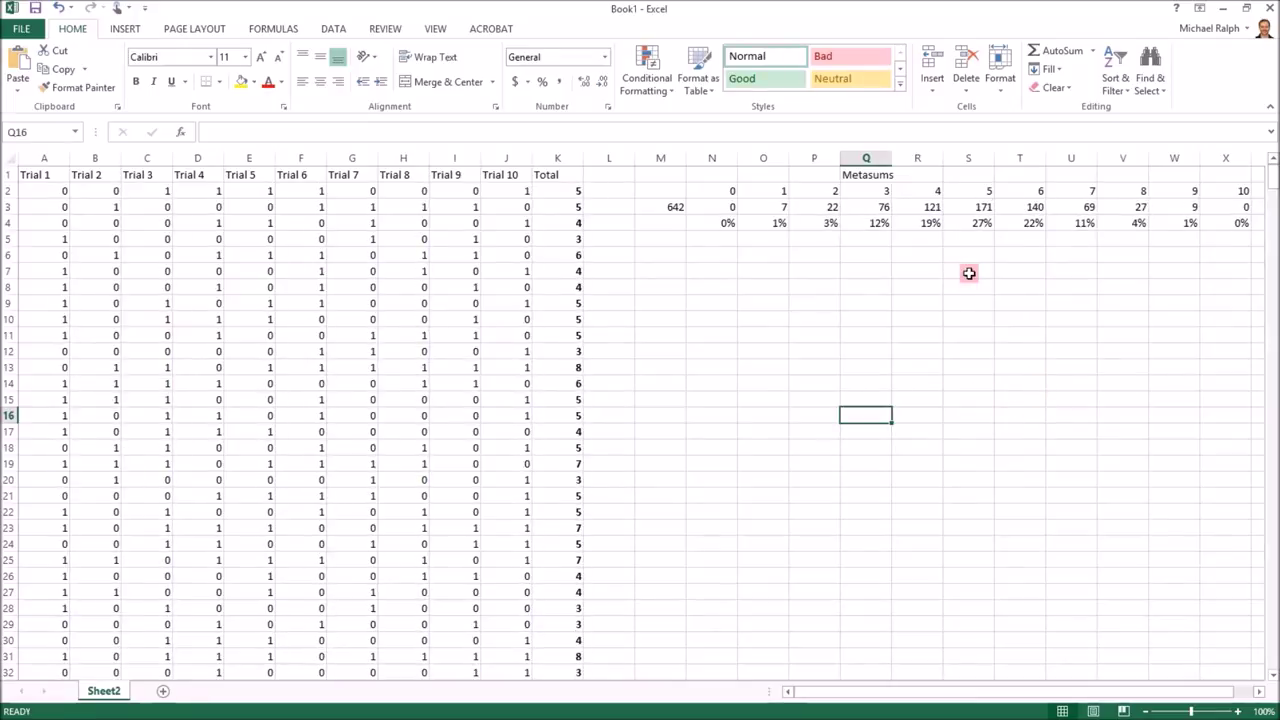
{"action": "left_click", "coordinate": [984, 223]}
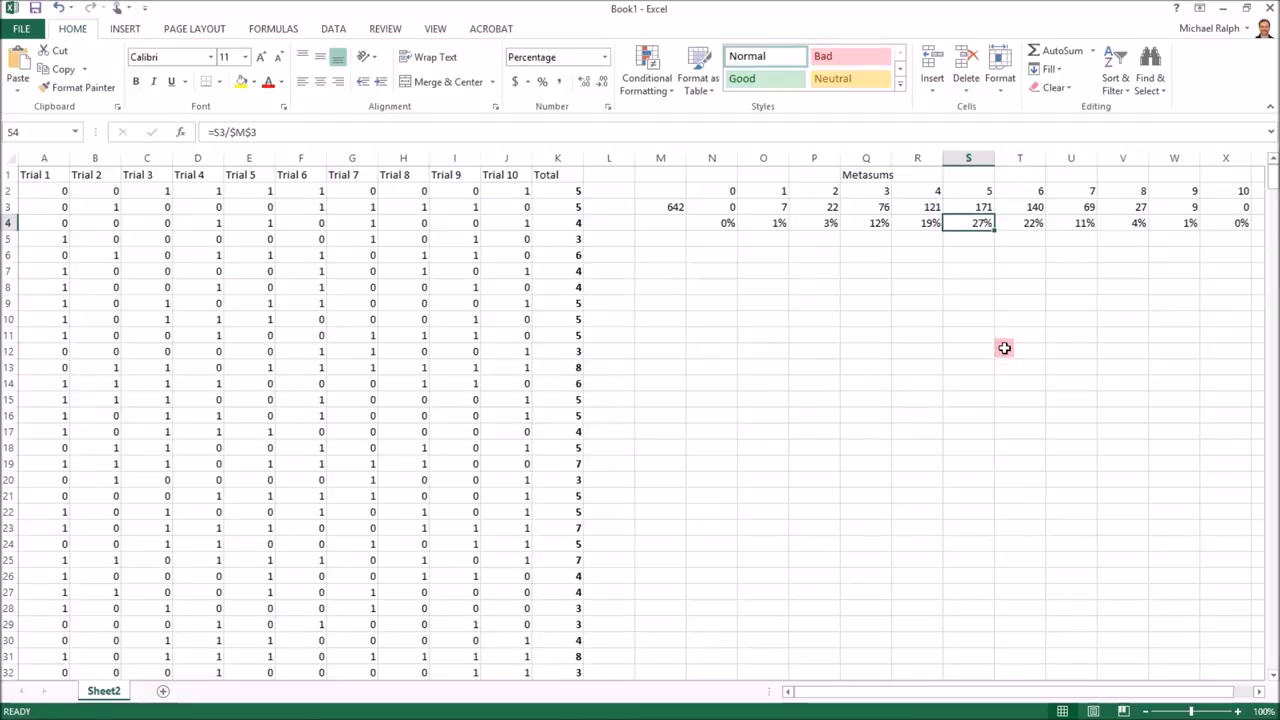
{"action": "left_click_drag", "start_coordinate": [720, 223], "coordinate": [1241, 222]}
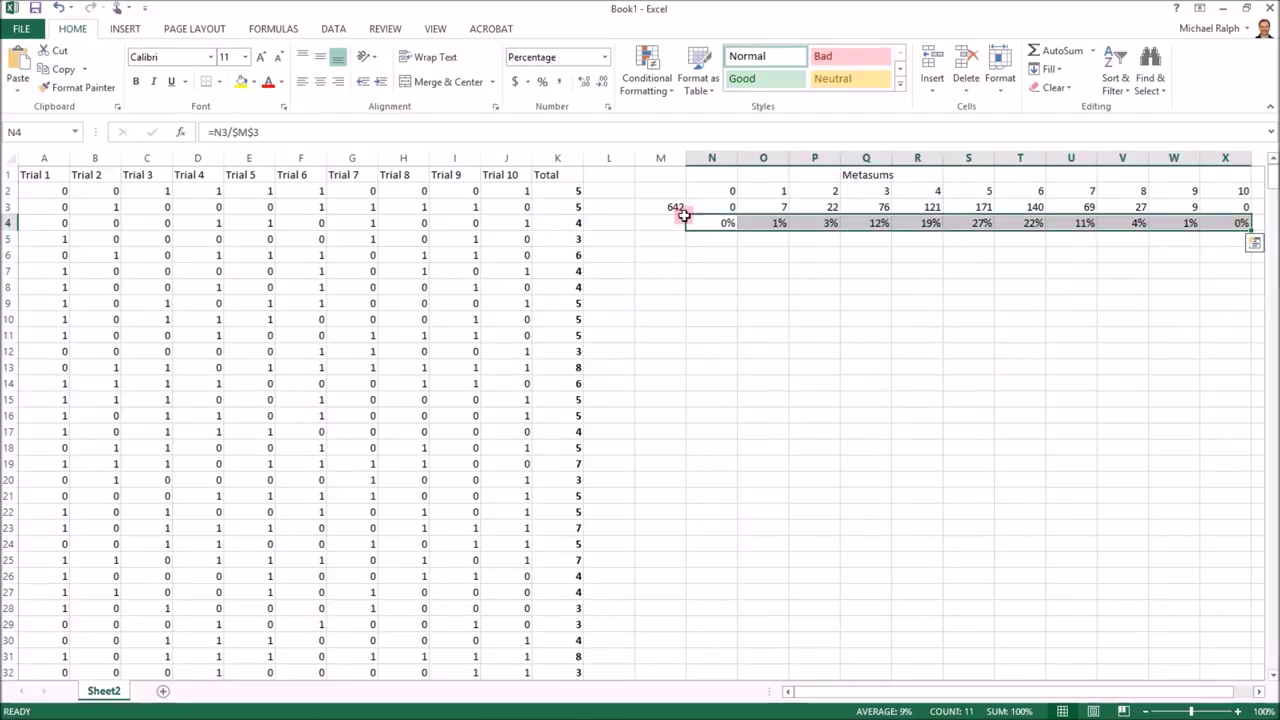
{"action": "left_click", "coordinate": [125, 28]}
Step: Insert a clustered 2-D column chart of the percentages and move it right, below the Metasums
{"action": "left_click", "coordinate": [527, 50]}
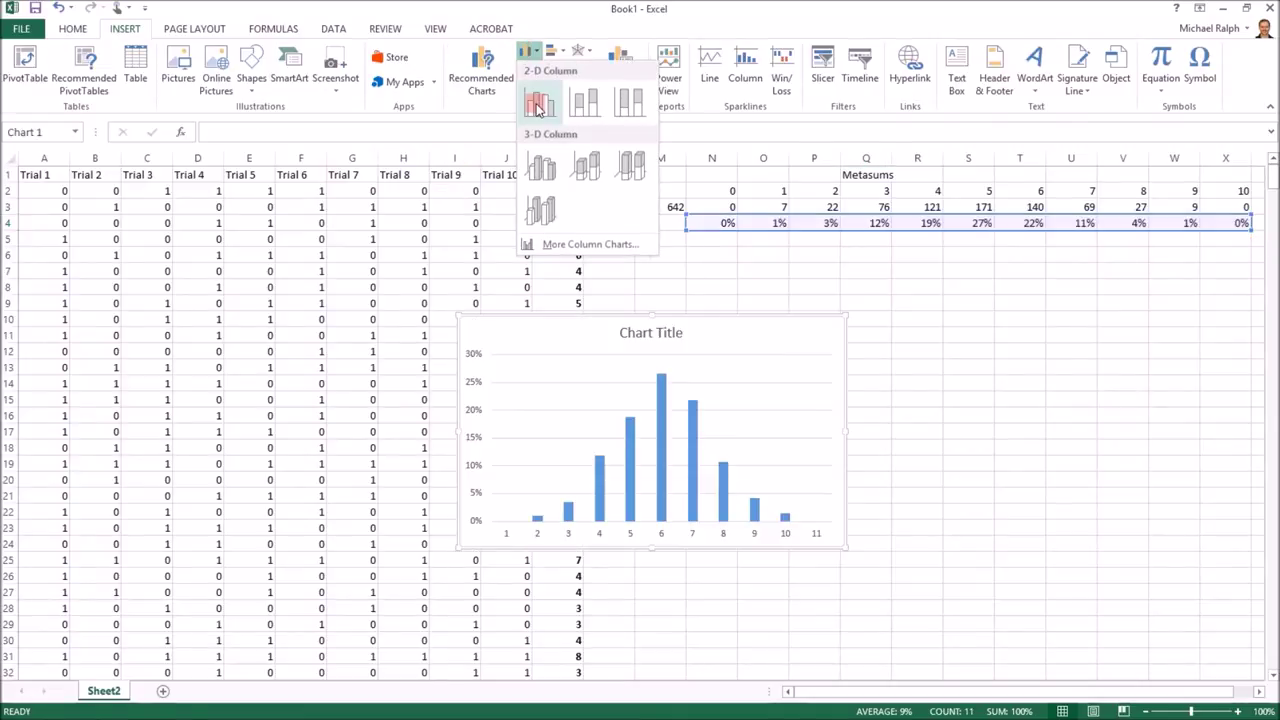
{"action": "left_click", "coordinate": [537, 101]}
{"action": "left_click_drag", "start_coordinate": [792, 320], "coordinate": [1056, 314]}
Step: Set the chart's horizontal axis labels to the outcomes 0–10 in N2:X2
{"action": "right_click", "coordinate": [1057, 315]}
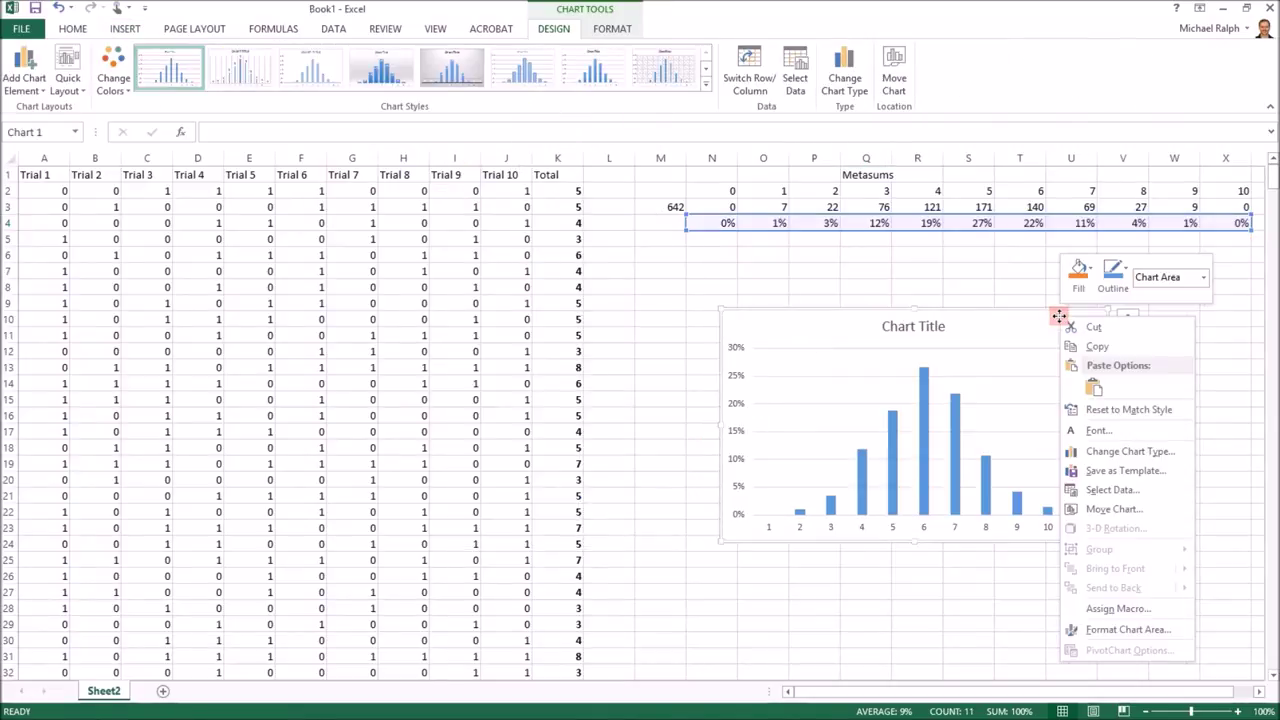
{"action": "left_click", "coordinate": [1115, 490]}
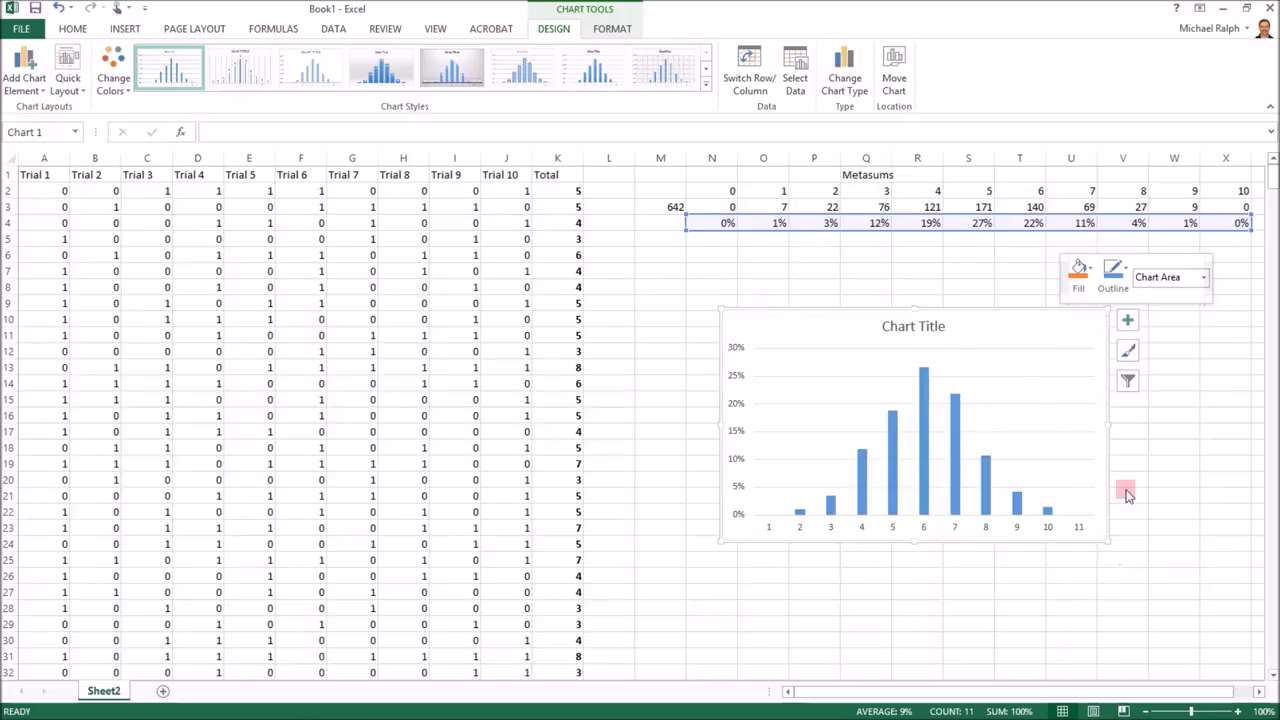
{"action": "left_click", "coordinate": [955, 339]}
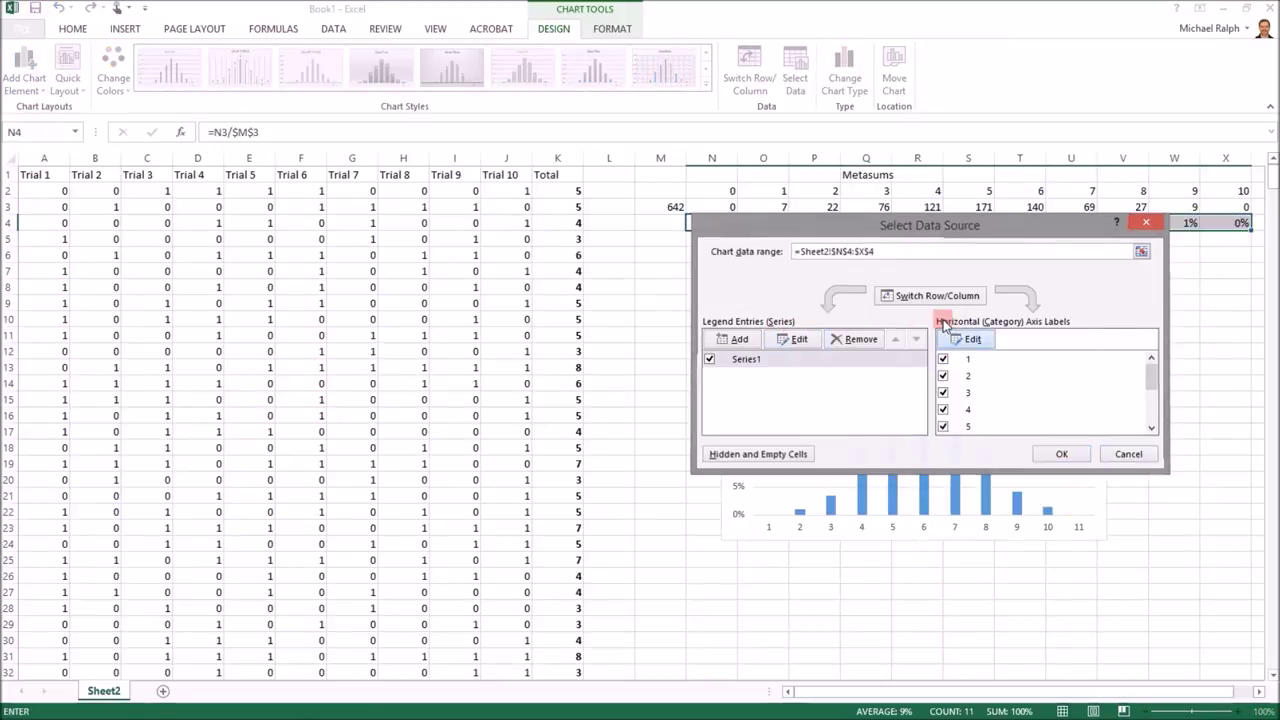
{"action": "left_click_drag", "start_coordinate": [720, 195], "coordinate": [1226, 191]}
{"action": "left_click", "coordinate": [980, 370]}
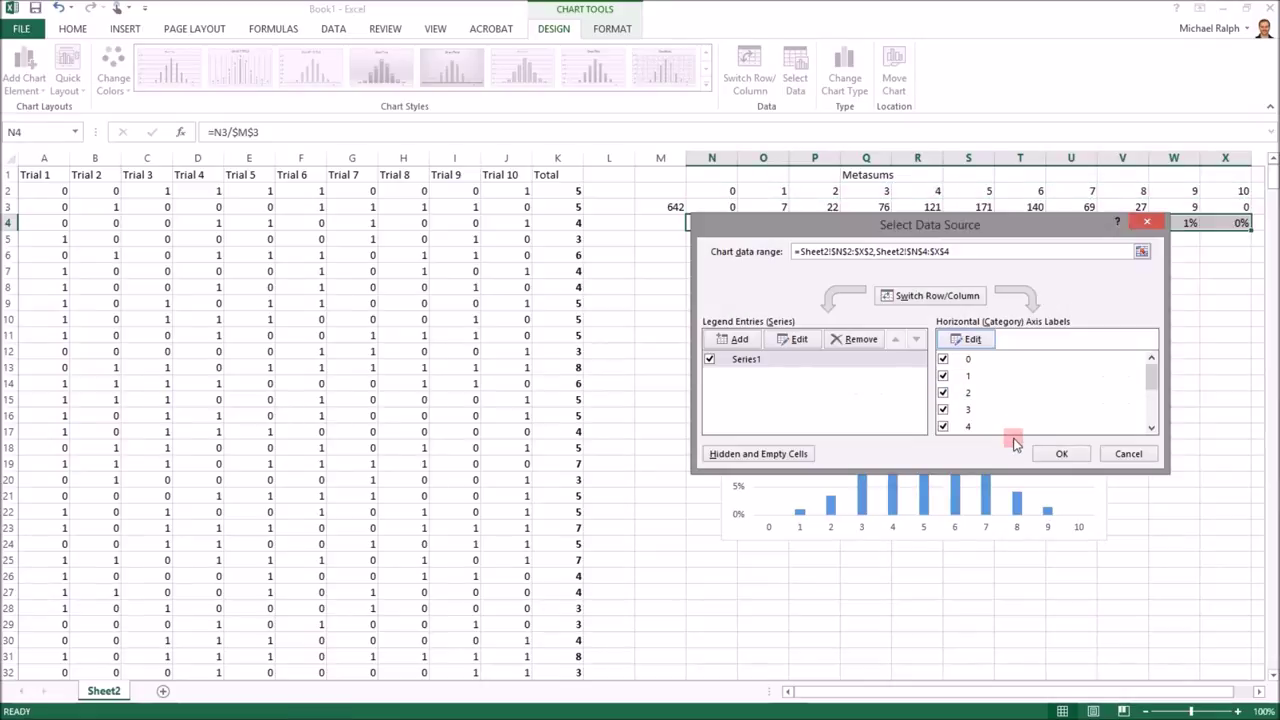
{"action": "left_click", "coordinate": [1060, 451]}
{"action": "left_click", "coordinate": [1160, 466]}
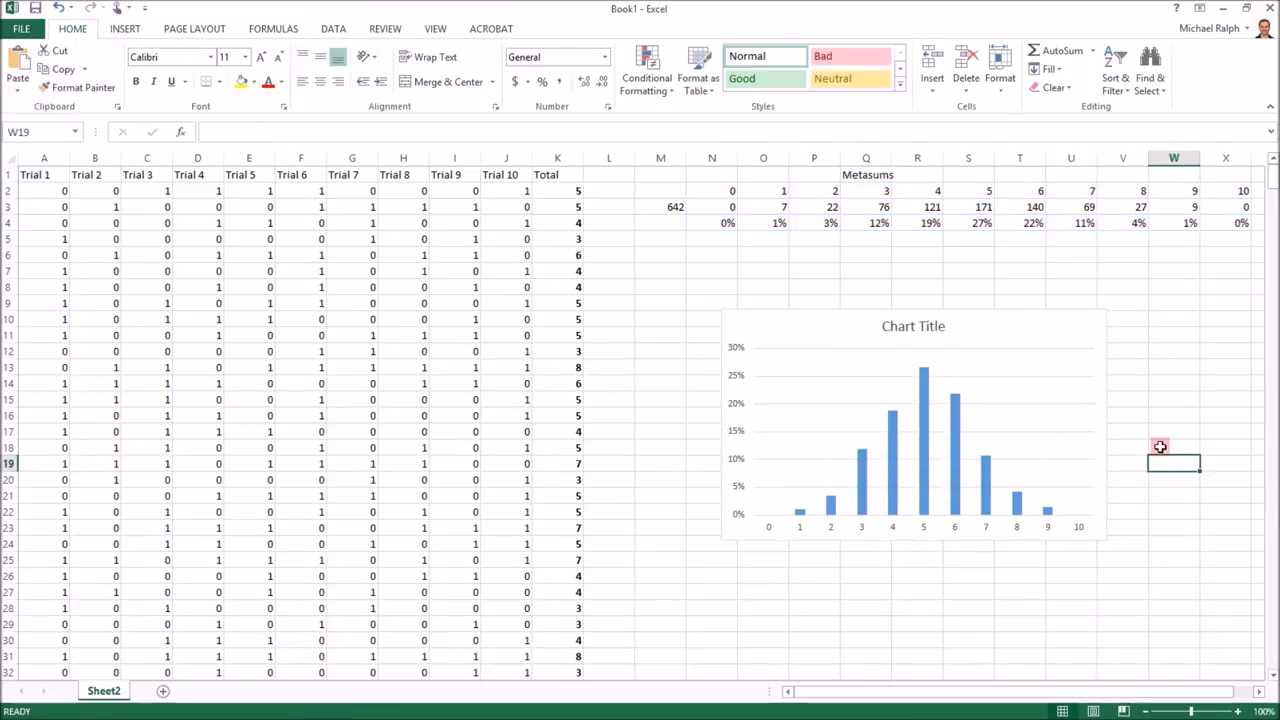
Step: Recalculate the simulation seven times with F9 so the chart peaks at 26% for outcome 5
{"action": "key", "text": "F9"}
{"action": "key", "text": "F9"}
{"action": "key", "text": "F9"}
{"action": "key", "text": "F9"}
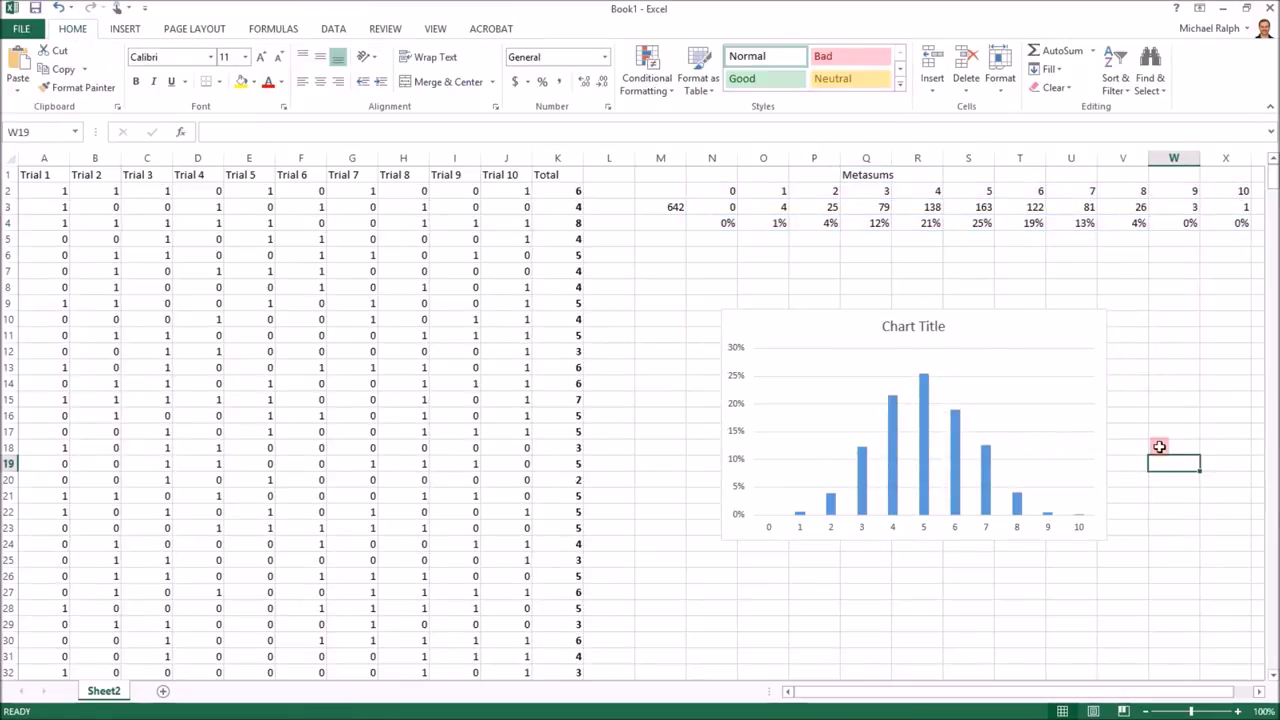
{"action": "key", "text": "F9"}
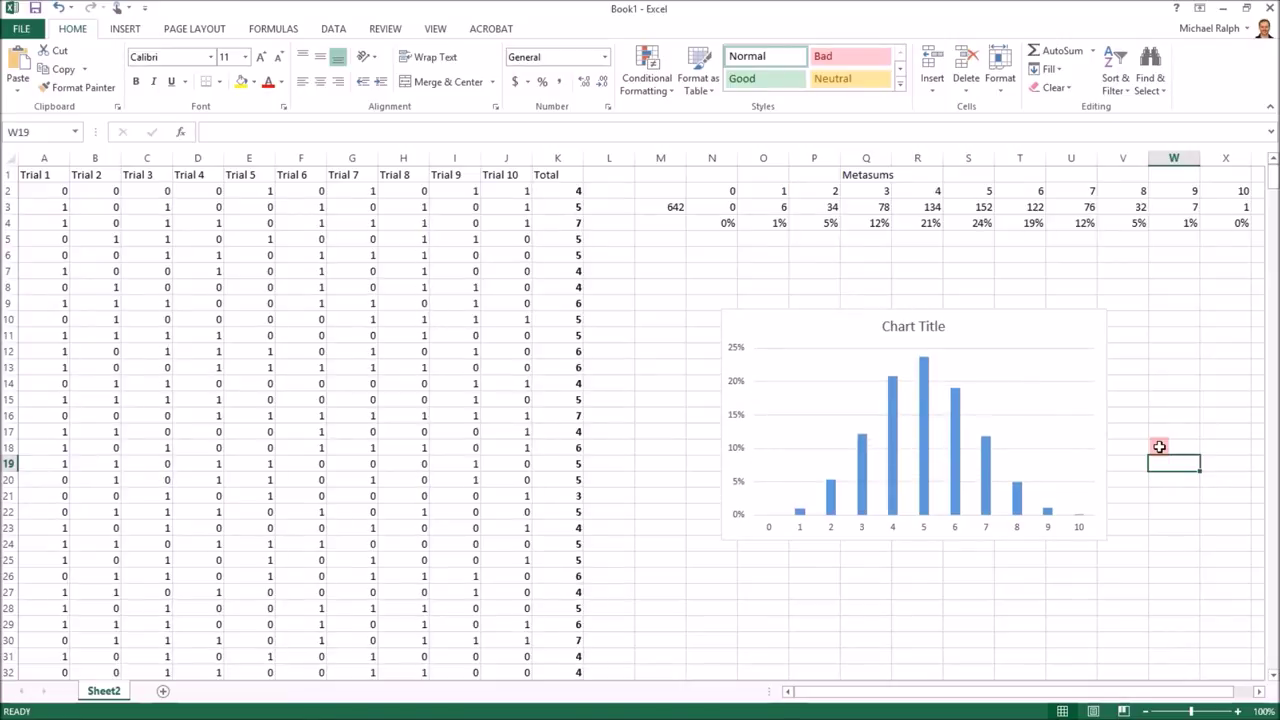
{"action": "key", "text": "F9"}
{"action": "key", "text": "F9"}
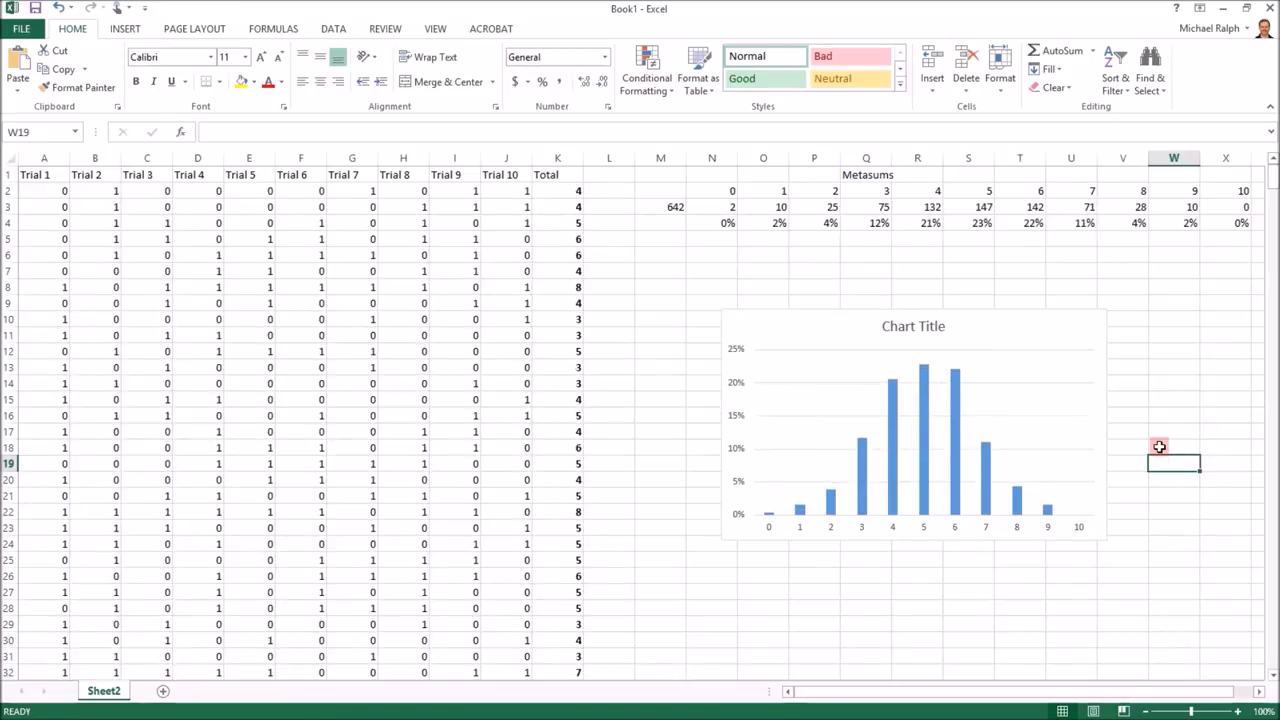
{"action": "key", "text": "F9"}
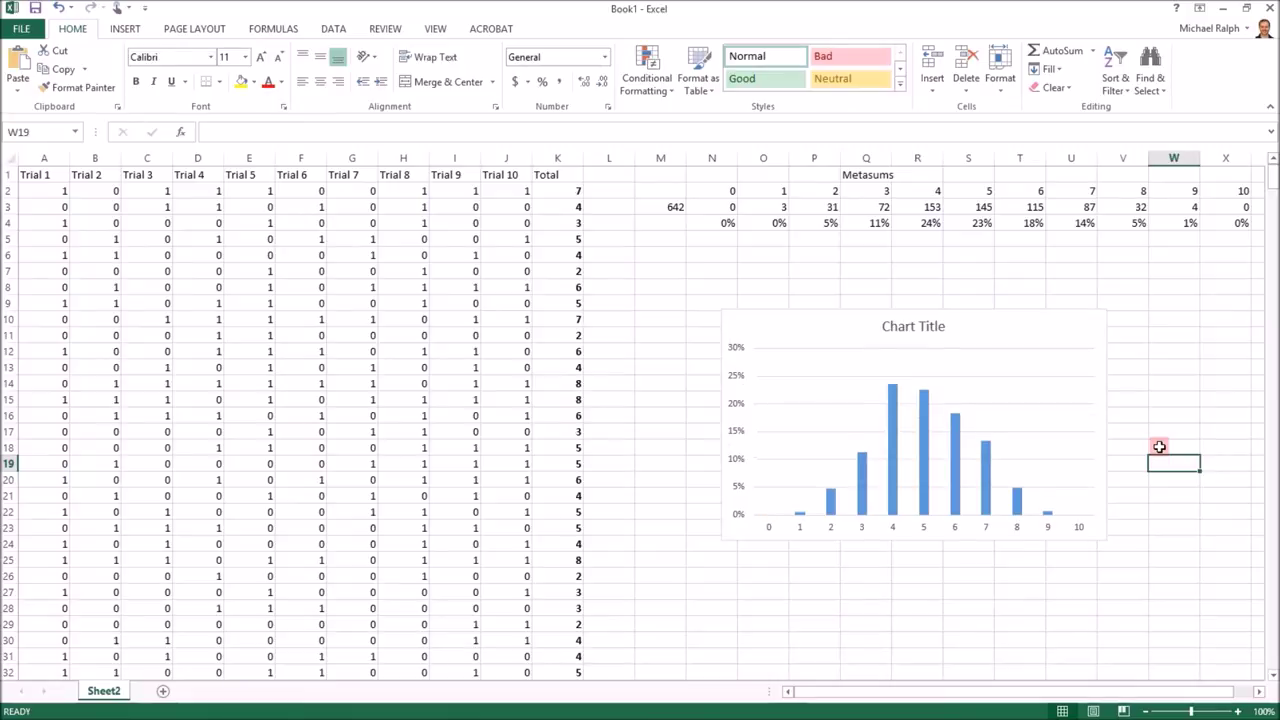
{"action": "key", "text": "F9"}
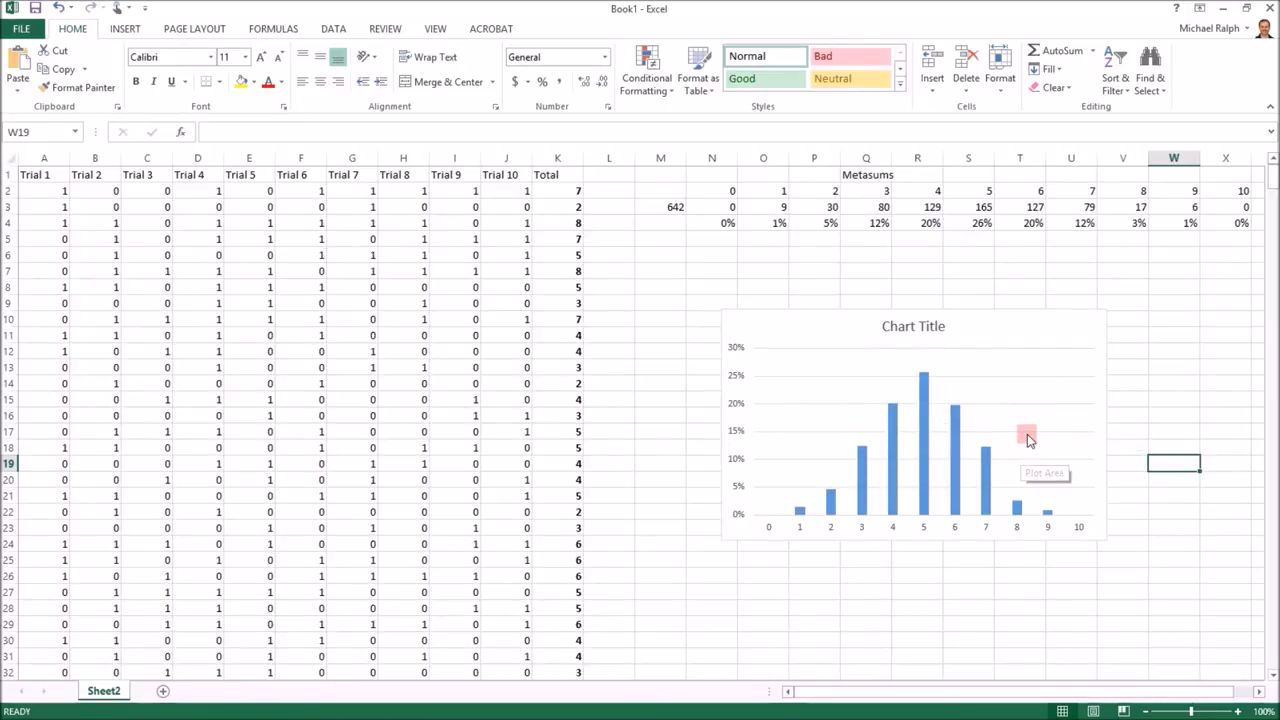
{"action": "key", "text": "F9"}
{"action": "key", "text": "F9"}
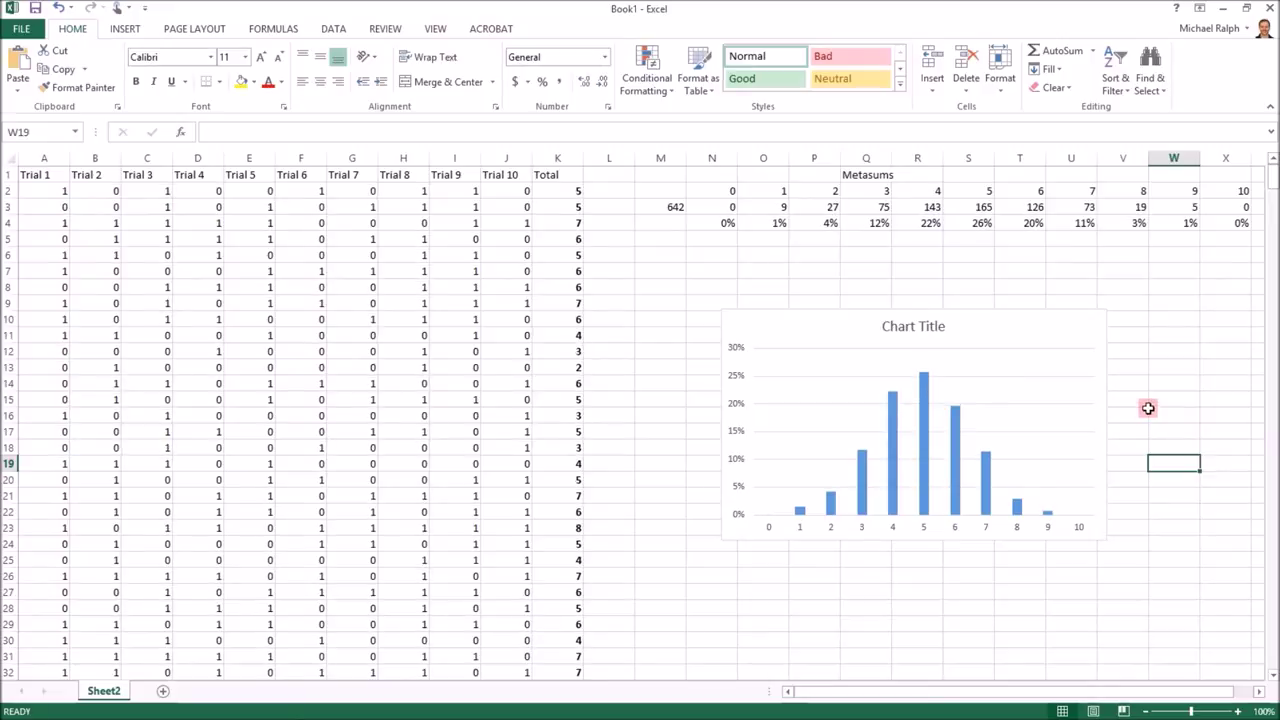
{"action": "key", "text": "F9"}
{"action": "key", "text": "F9"}
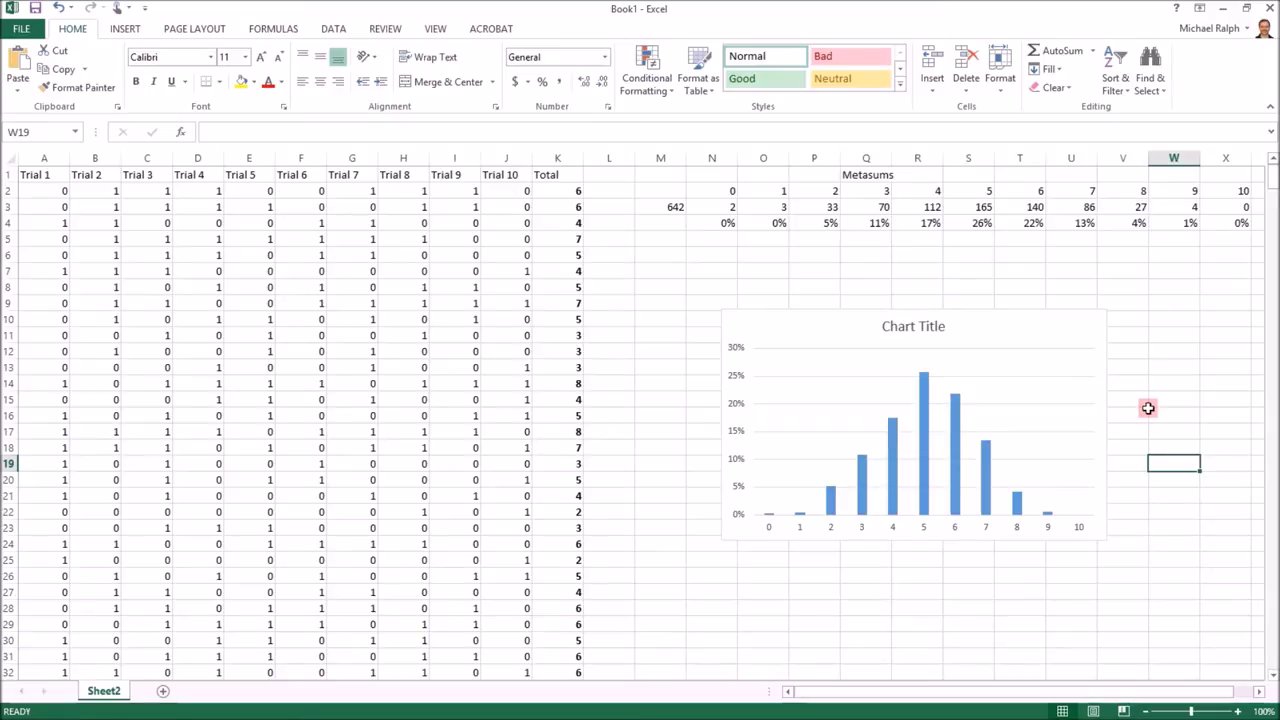
{"action": "left_click", "coordinate": [1143, 334]}
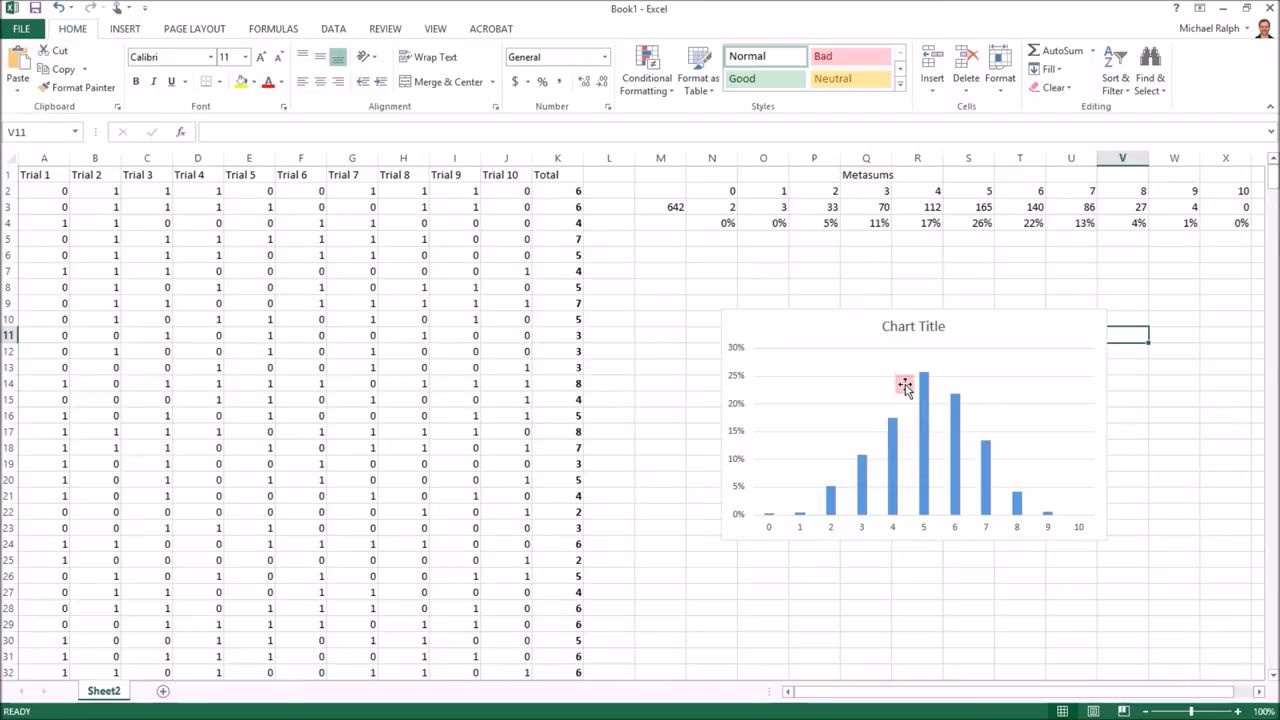
Step: Check that T4 divides its count by the M3 total, then recalculate three times
{"action": "mouse_move", "coordinate": [919, 397]}
{"action": "left_click", "coordinate": [1030, 224]}
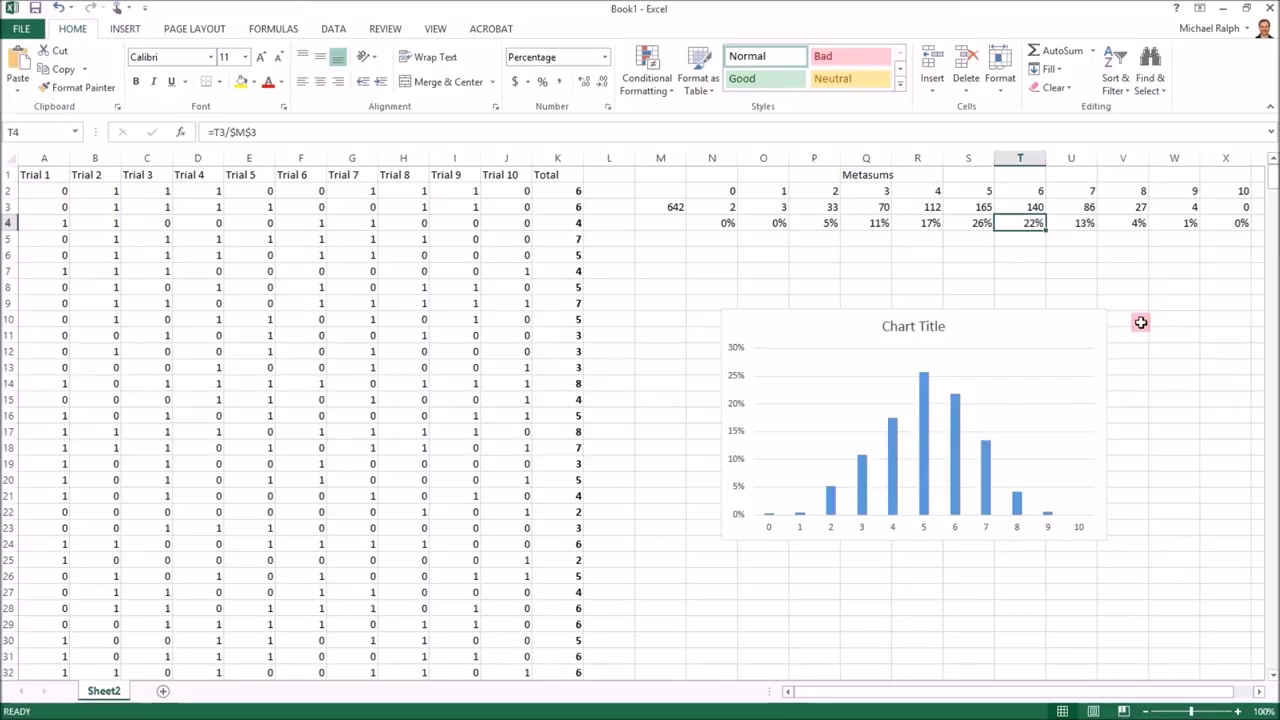
{"action": "key", "text": "F9"}
{"action": "key", "text": "F9"}
{"action": "key", "text": "F9"}
{"action": "key", "text": "F9"}
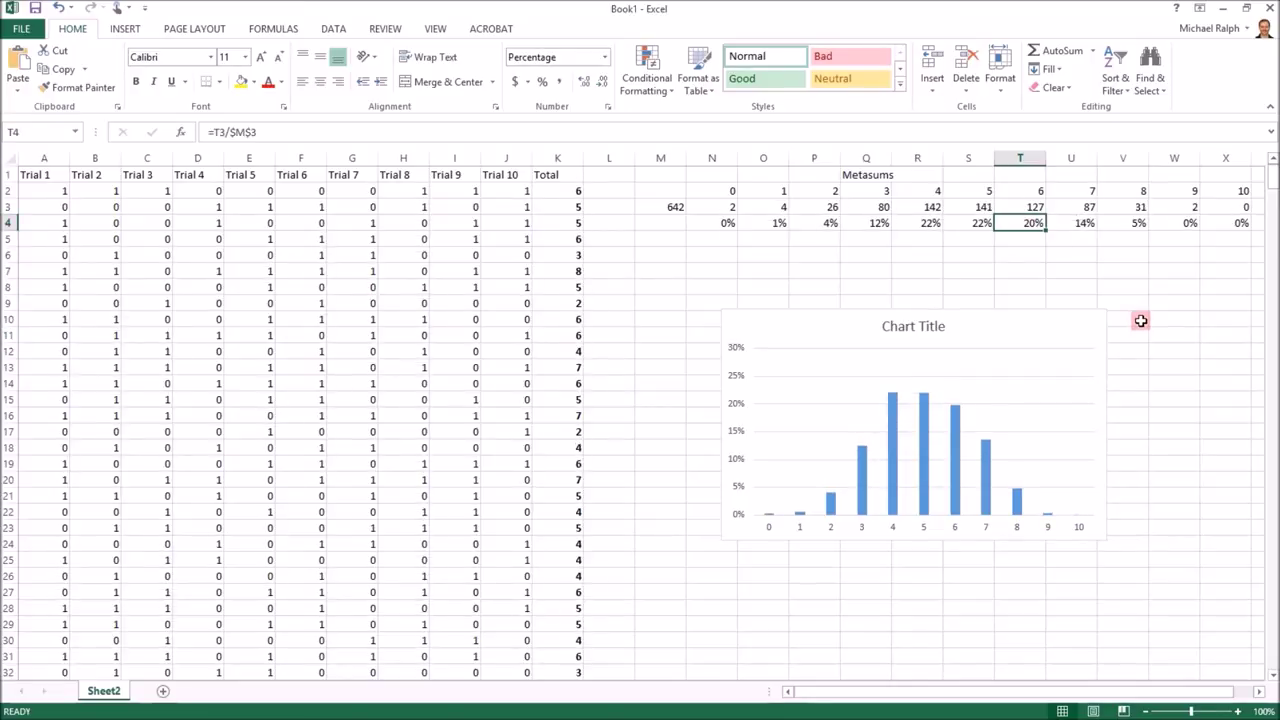
{"action": "key", "text": "F9"}
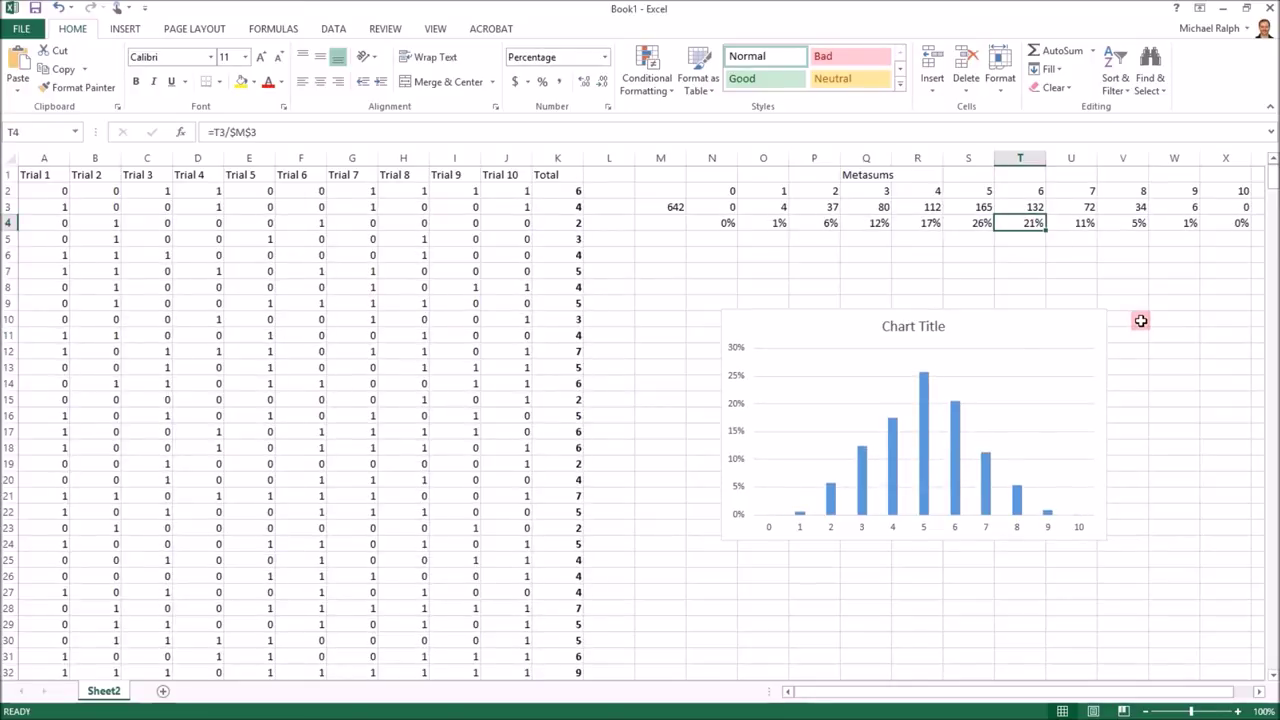
{"action": "key", "text": "F9"}
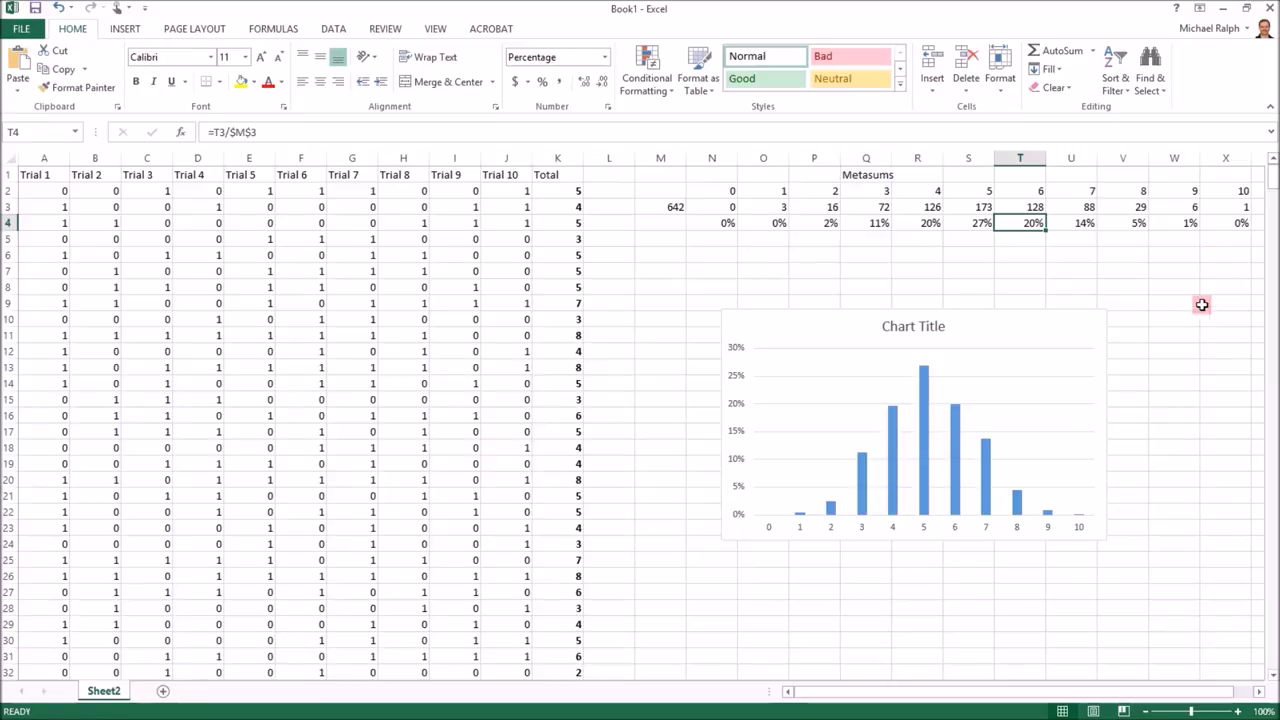
Step: Check X4's percentage formula and recalculate twice more, leaving outcome 5 at 24%
{"action": "left_click", "coordinate": [1223, 220]}
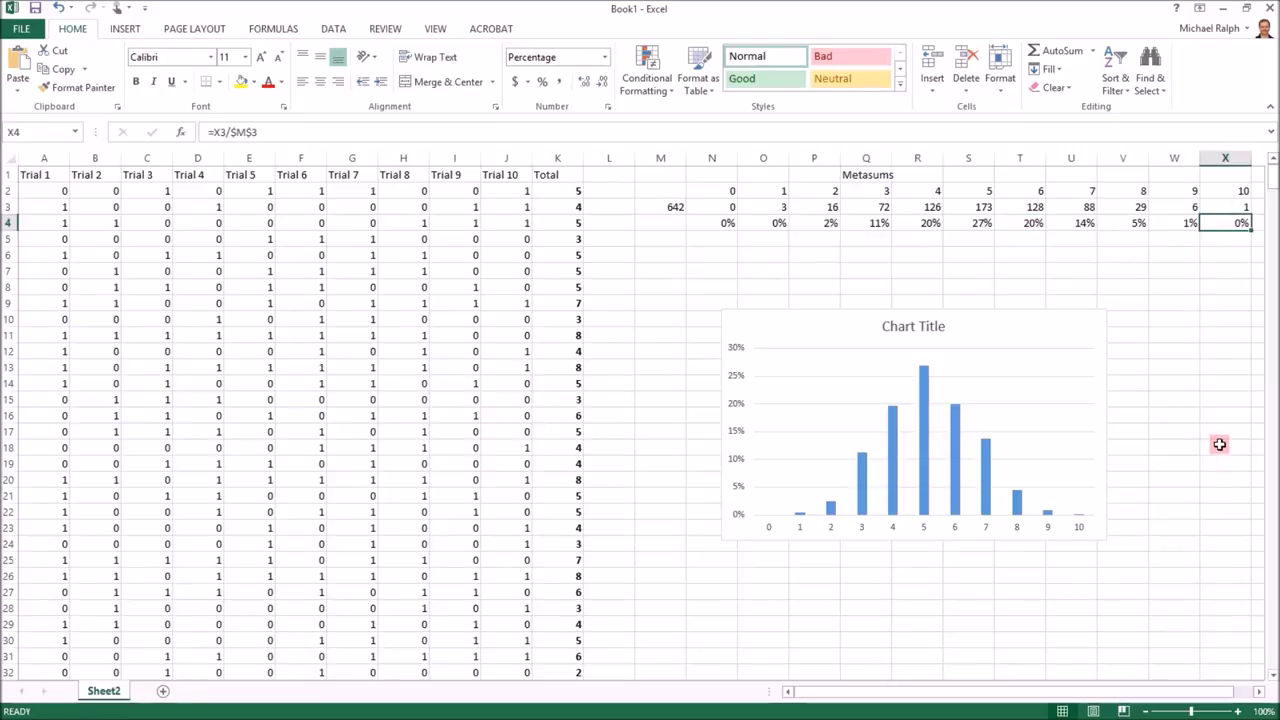
{"action": "key", "text": "F9"}
{"action": "key", "text": "F9"}
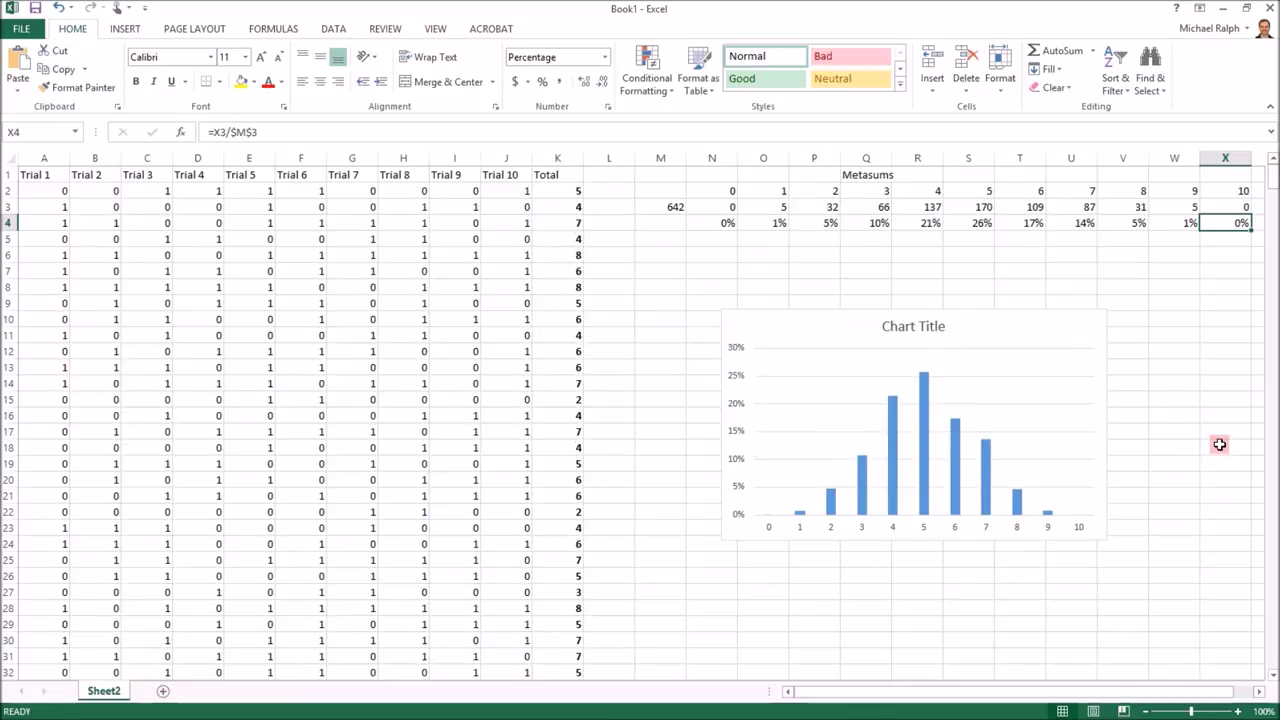
{"action": "key", "text": "F9"}
{"action": "key", "text": "F9"}
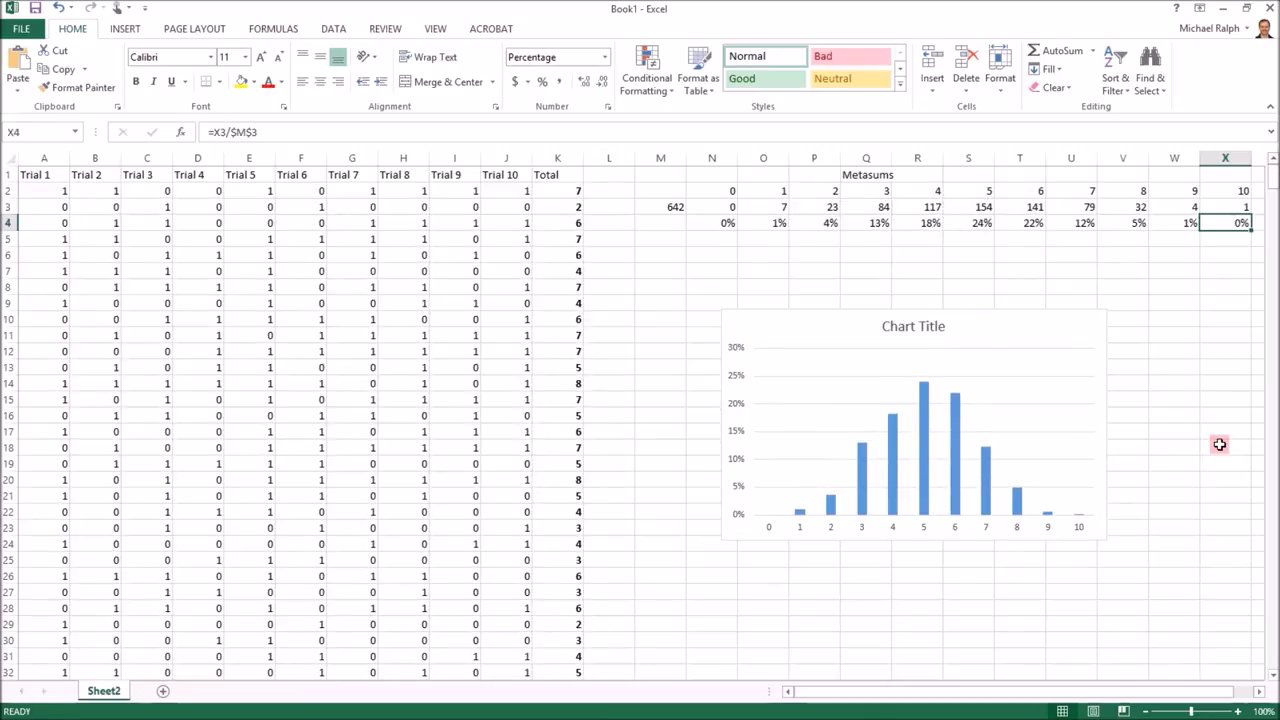
{"action": "left_click", "coordinate": [672, 227]}
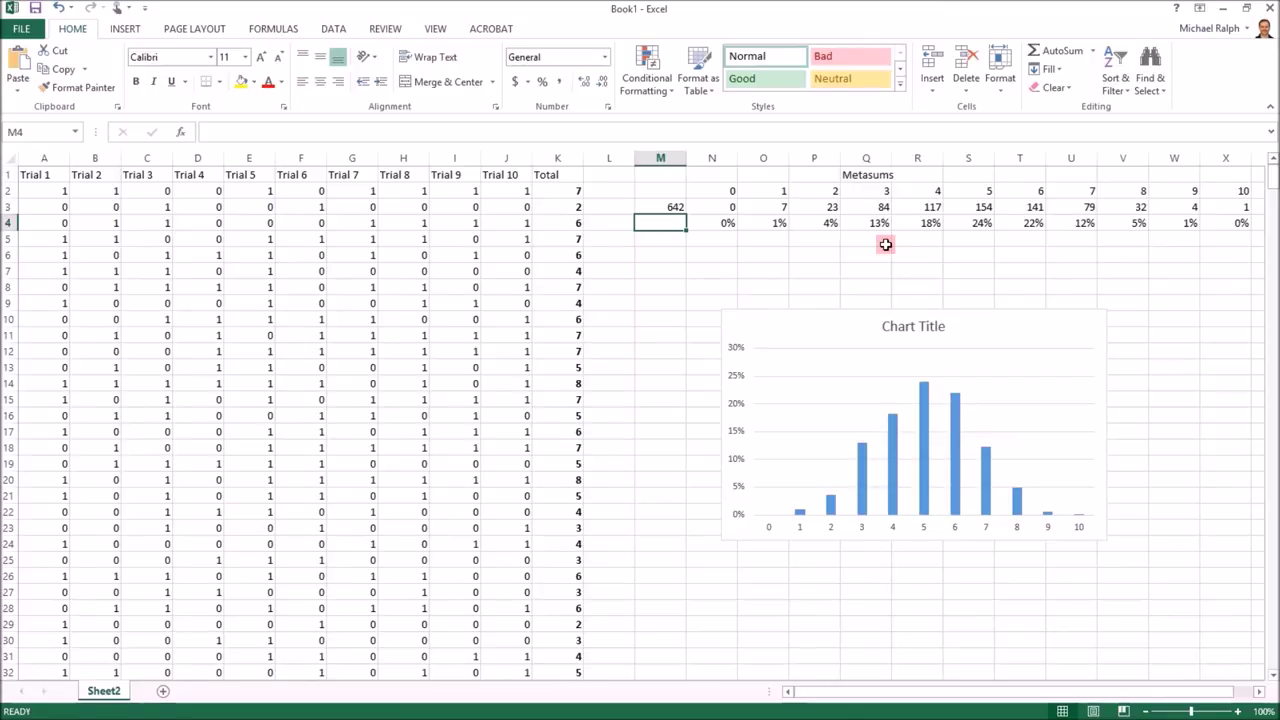
{"action": "left_click", "coordinate": [827, 225]}
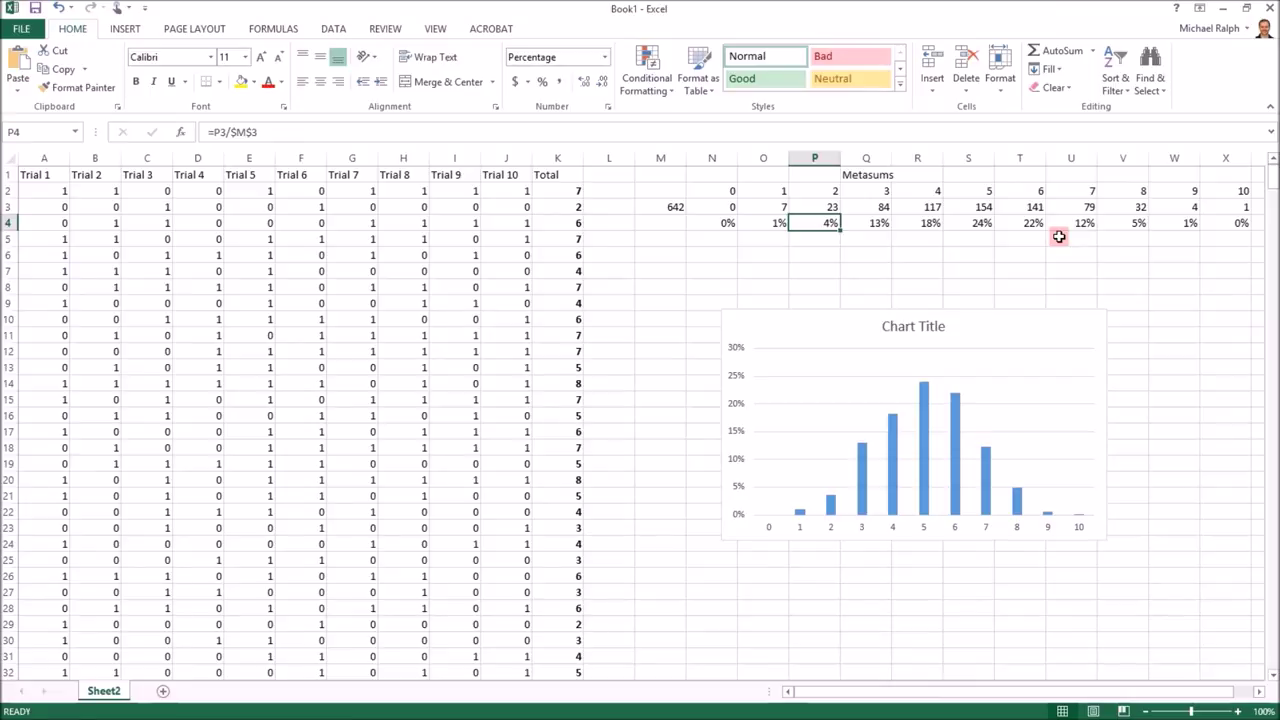
{"action": "left_click", "coordinate": [1124, 228]}
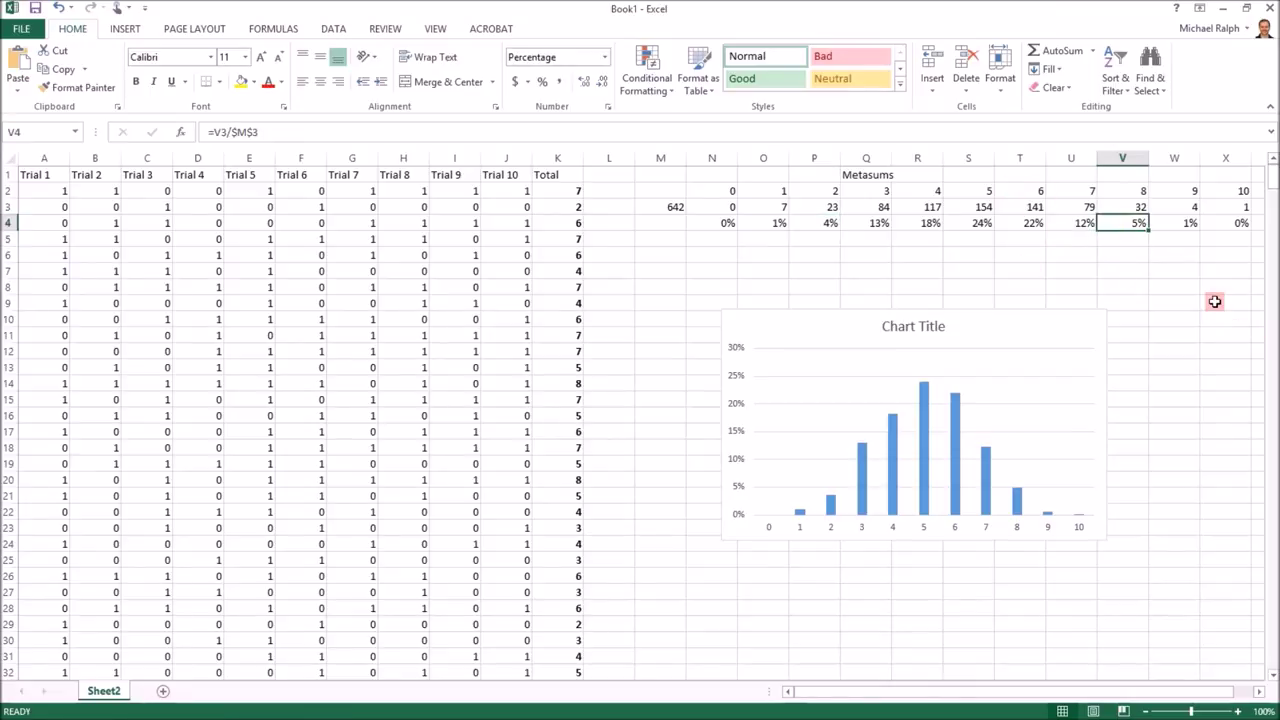
{"action": "left_click", "coordinate": [672, 226]}
Step: Enter 'p value' in M4 and make the M4:X4 text red
{"action": "type", "text": "p value"}
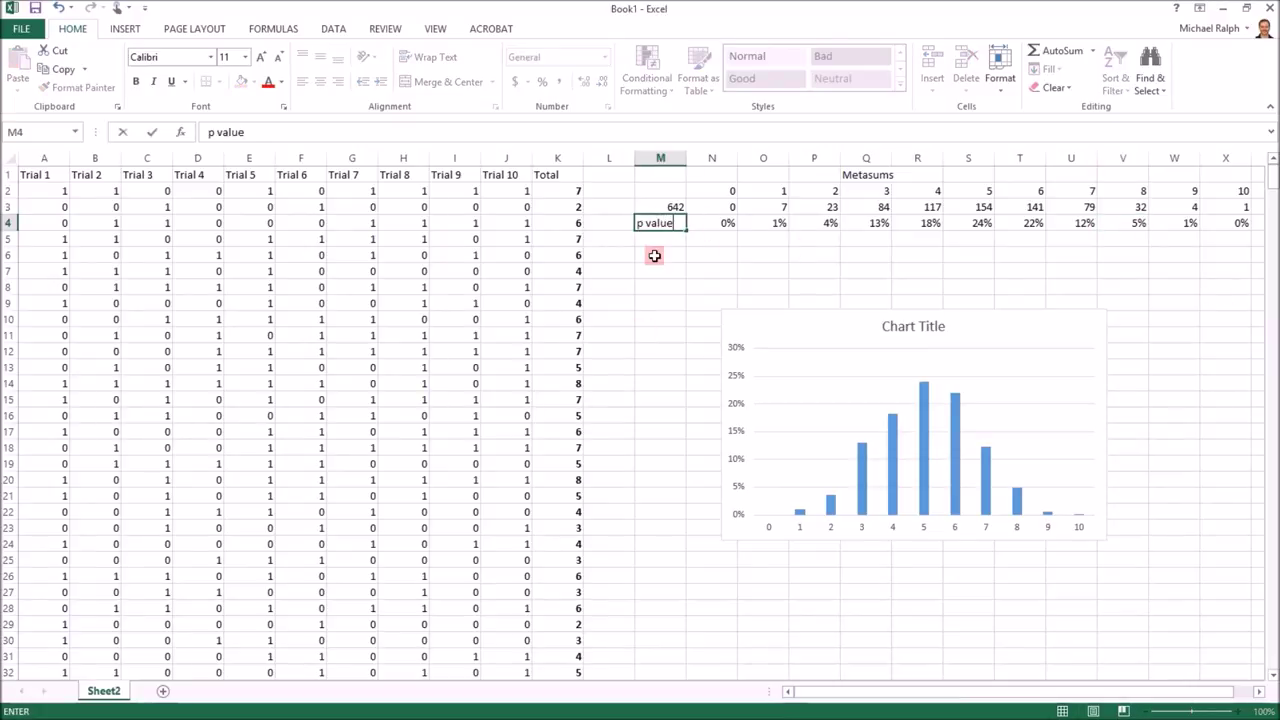
{"action": "key", "text": "Return"}
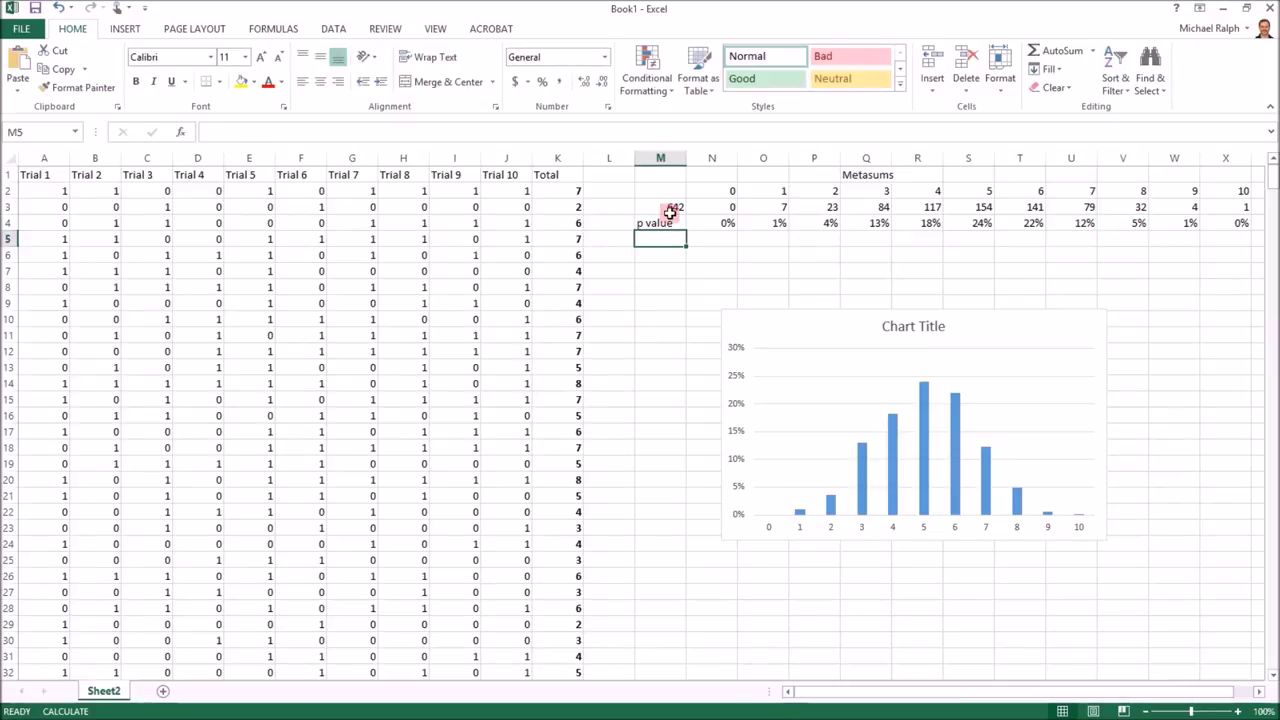
{"action": "left_click_drag", "start_coordinate": [668, 224], "coordinate": [1240, 223]}
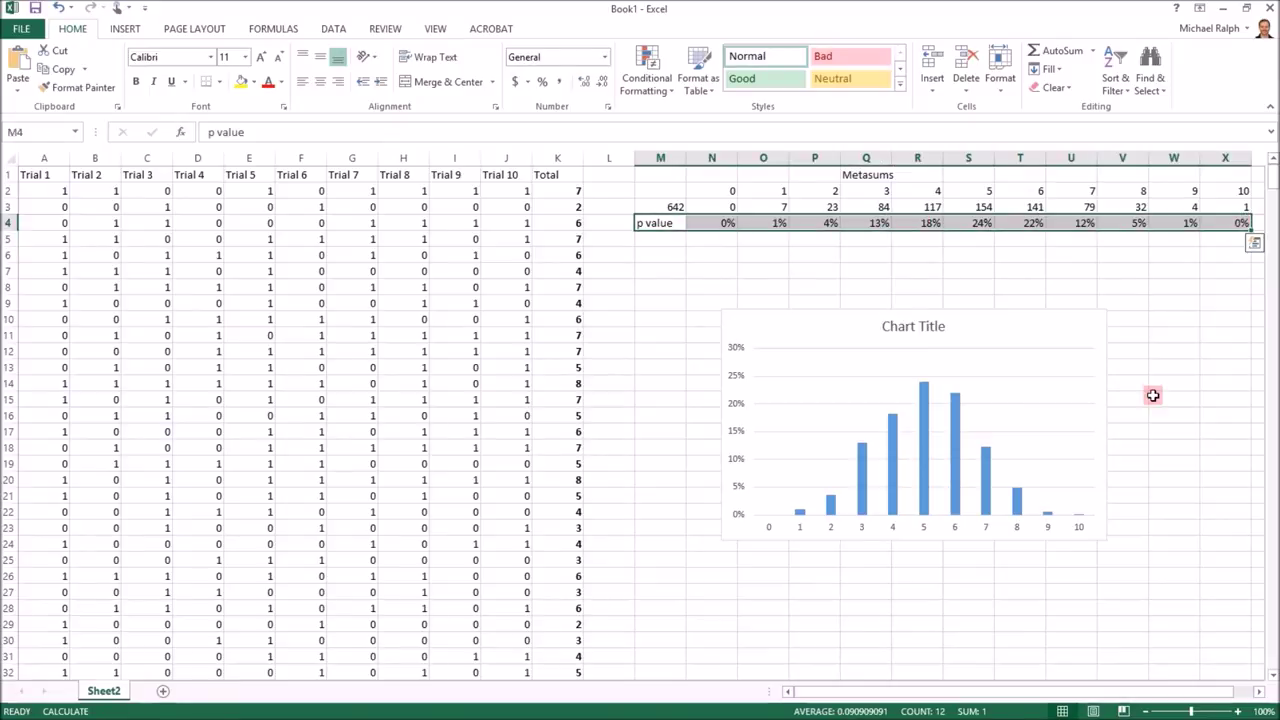
{"action": "left_click", "coordinate": [268, 82]}
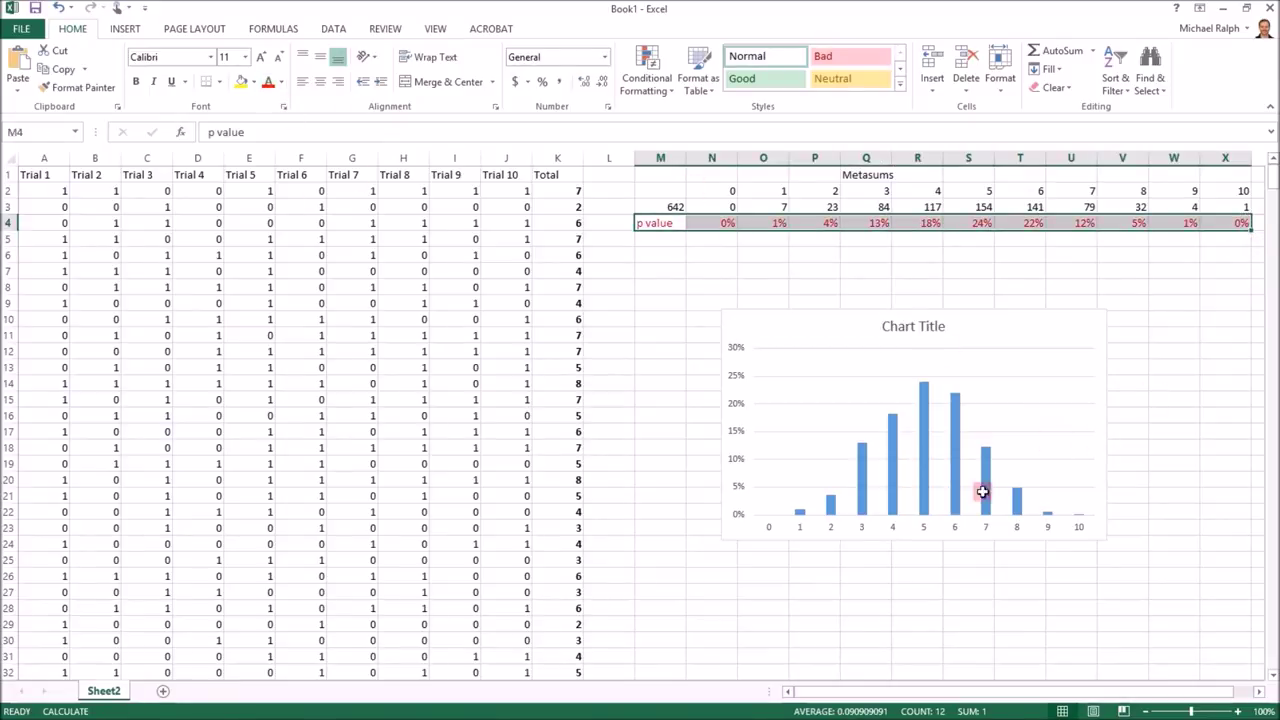
Step: Deselect the row and recalculate three times, leaving the chart peaking at 23% for outcome 5
{"action": "left_click", "coordinate": [1185, 416]}
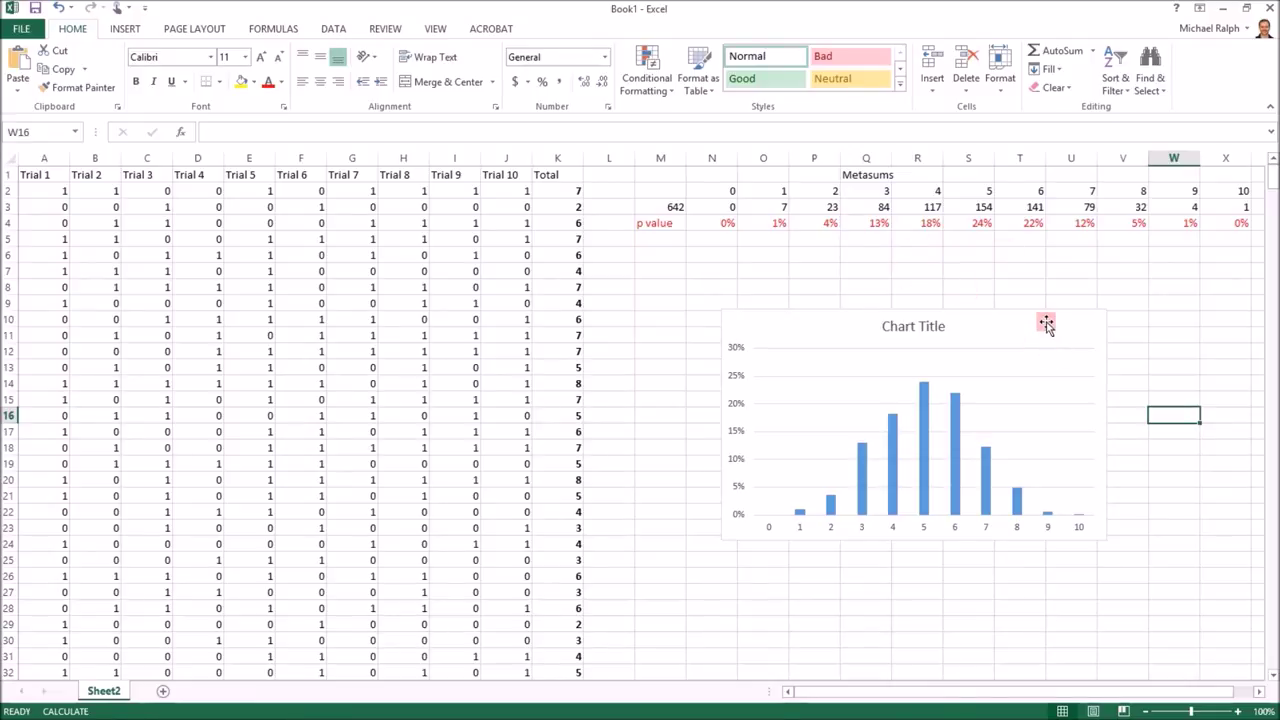
{"action": "key", "text": "F9"}
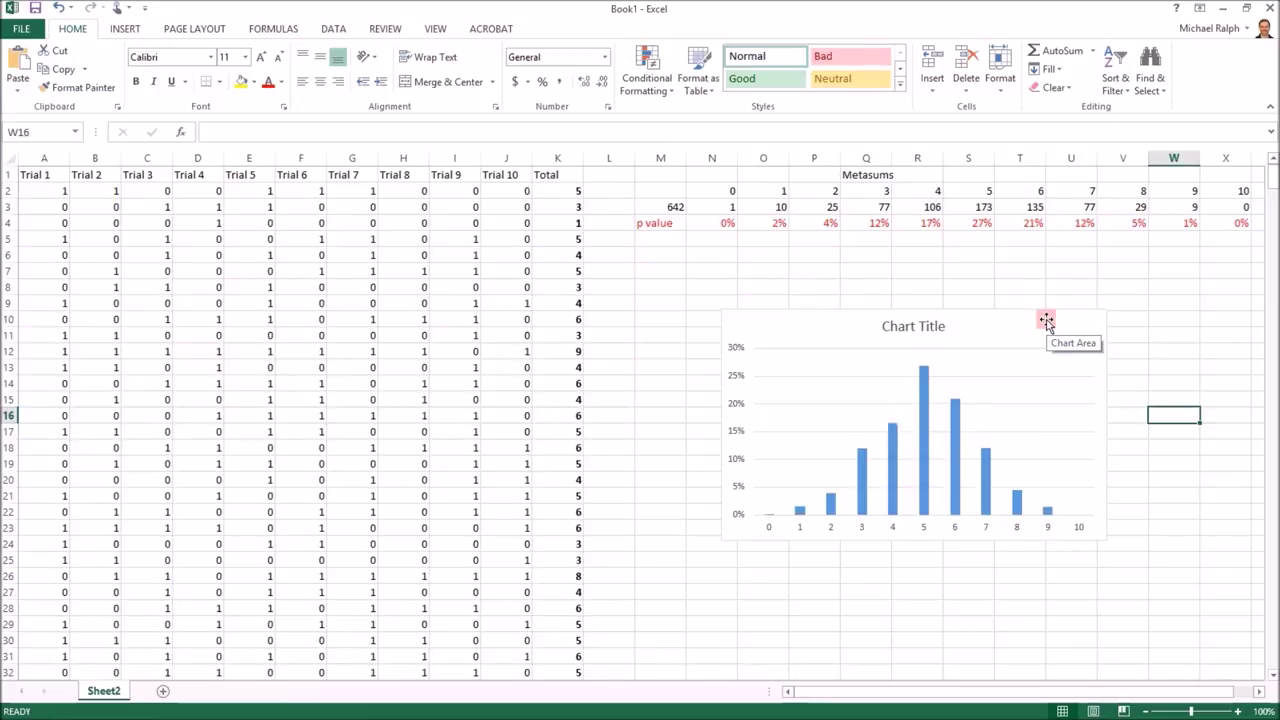
{"action": "key", "text": "F9"}
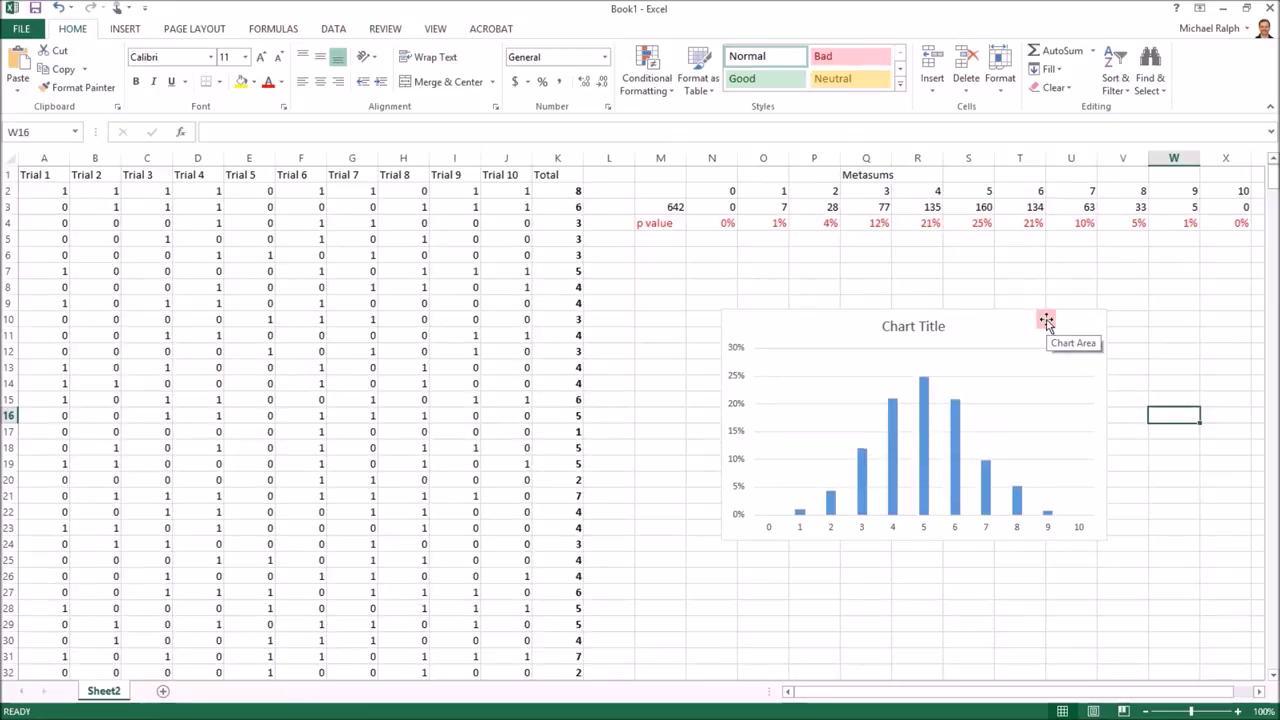
{"action": "key", "text": "F9"}
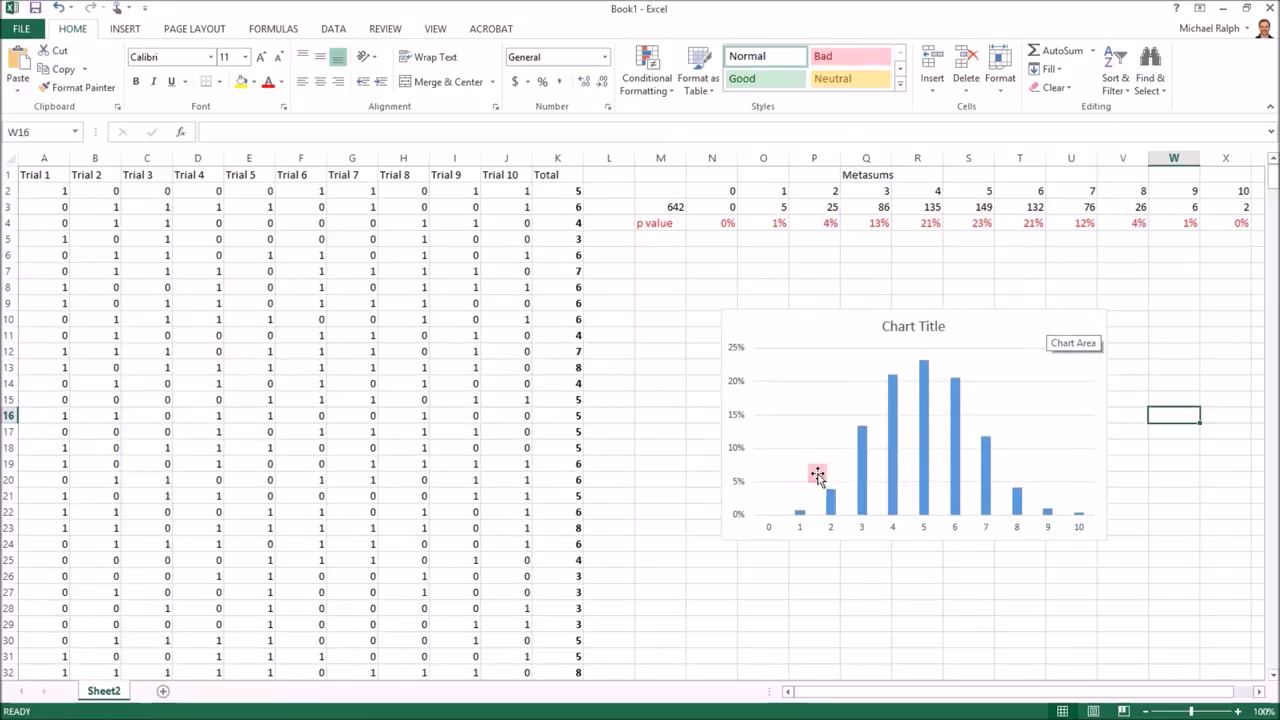